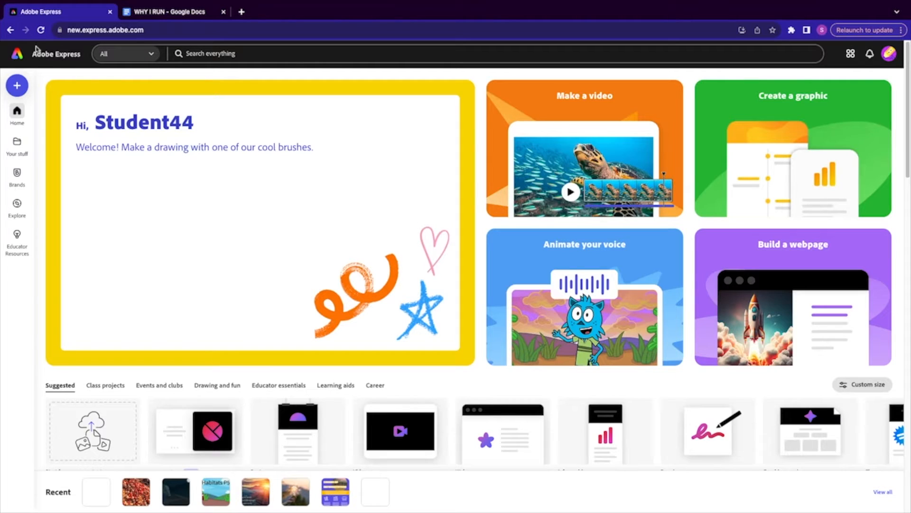
Step: Create a new blank video project and name it "Why I Run"
{"action": "left_click", "coordinate": [17, 86]}
{"action": "left_click", "coordinate": [69, 306]}
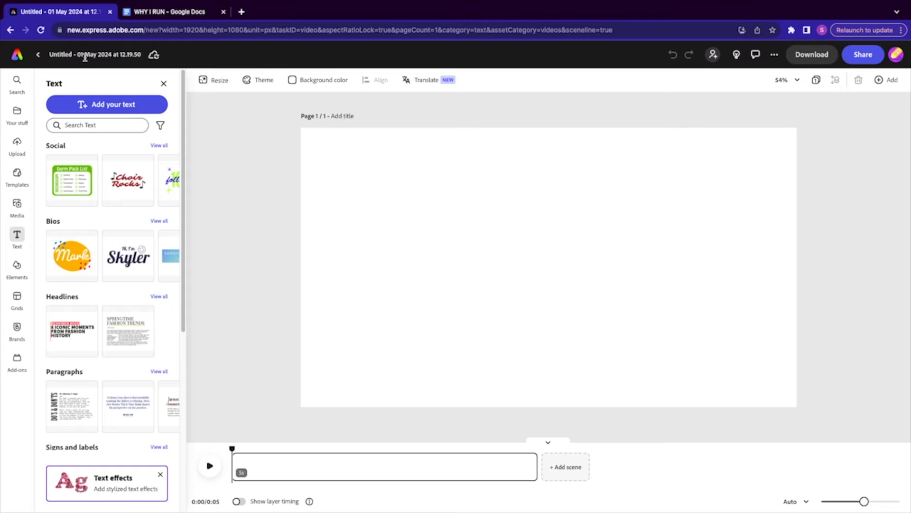
{"action": "left_click", "coordinate": [85, 55]}
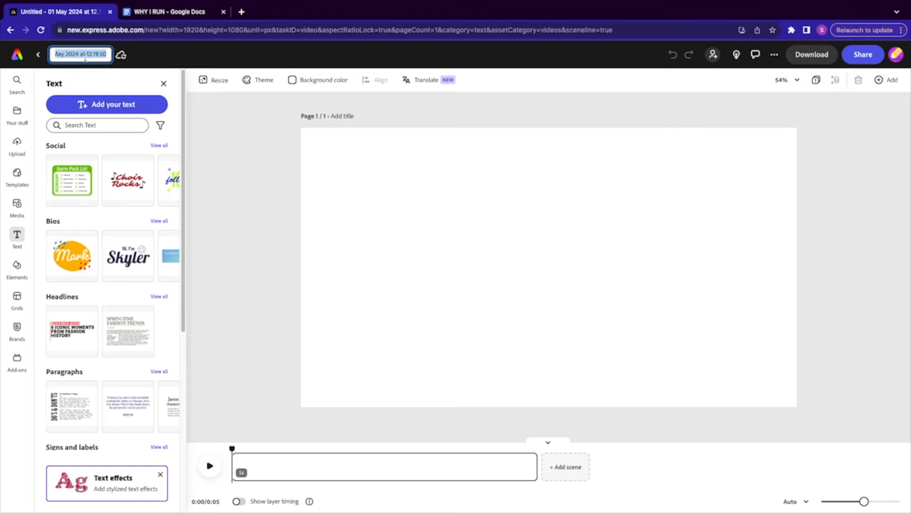
{"action": "type", "text": "Why I Run"}
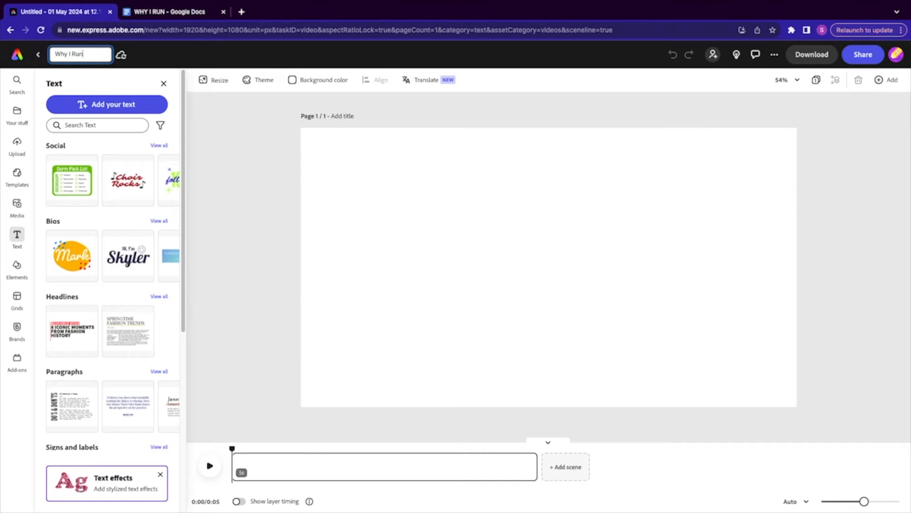
{"action": "key", "text": "Escape"}
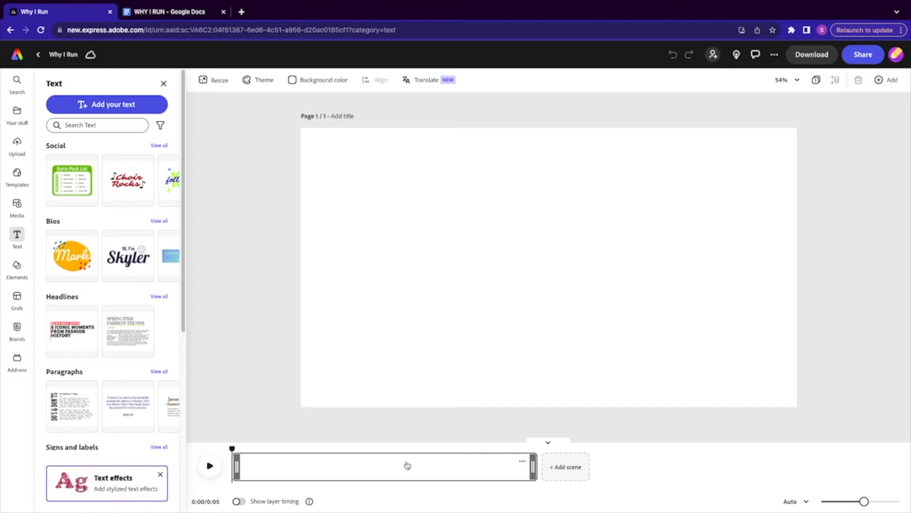
Step: Search the stock photos for "runner" and look through the pictures
{"action": "left_click", "coordinate": [15, 204]}
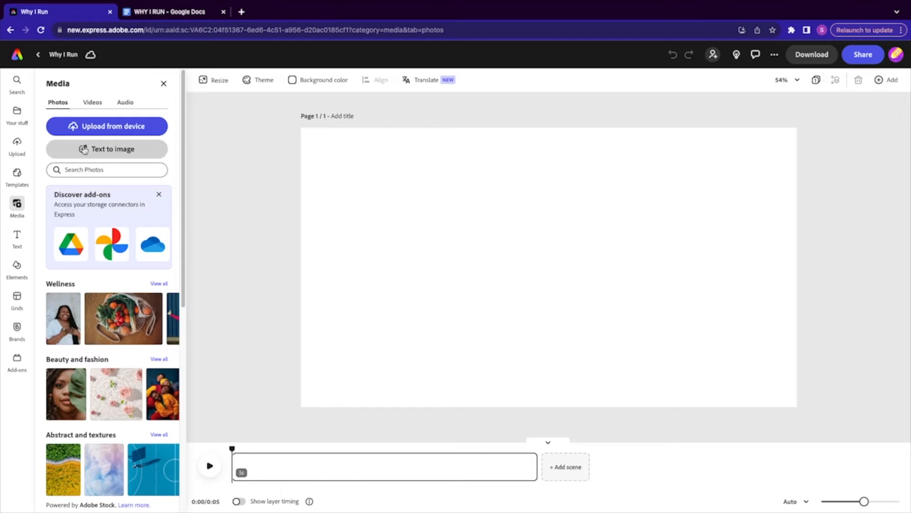
{"action": "left_click", "coordinate": [80, 171]}
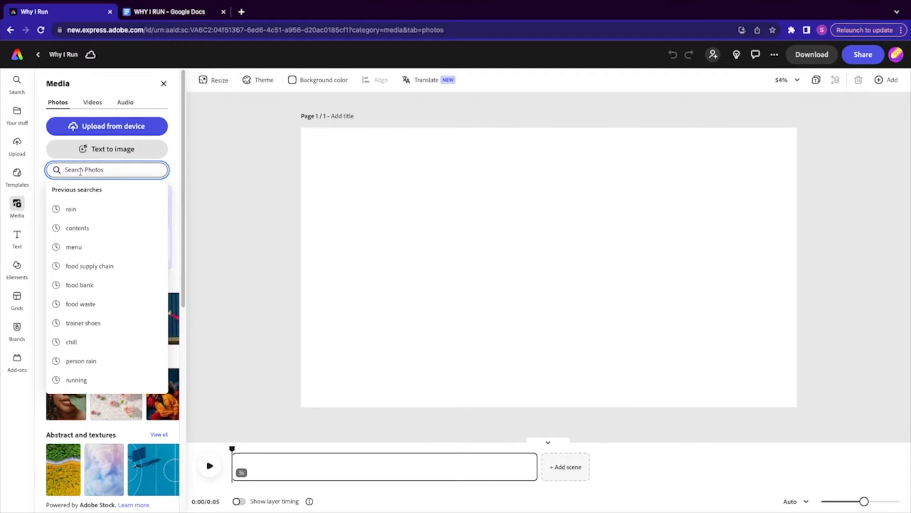
{"action": "type", "text": "runner"}
{"action": "key", "text": "Return"}
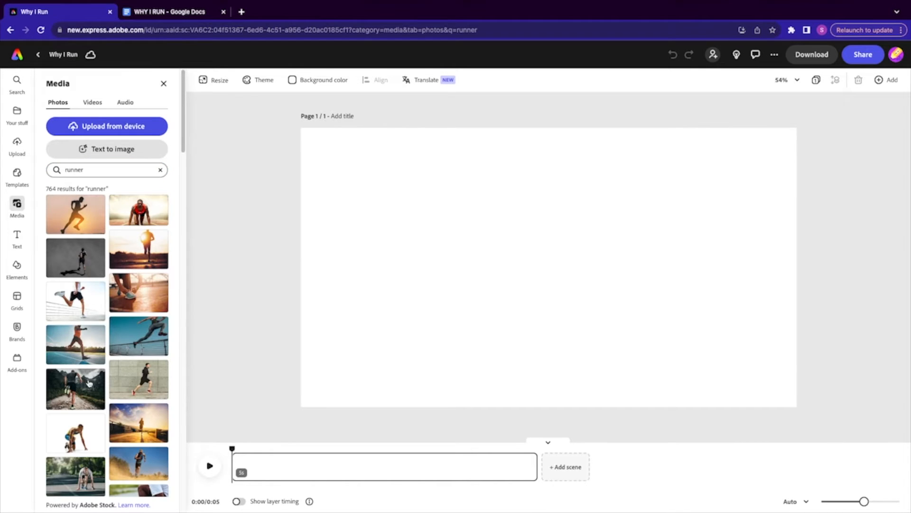
{"action": "scroll", "coordinate": [90, 383], "scroll_direction": "down", "scroll_amount": 2}
{"action": "scroll", "coordinate": [90, 383], "scroll_direction": "down", "scroll_amount": 10}
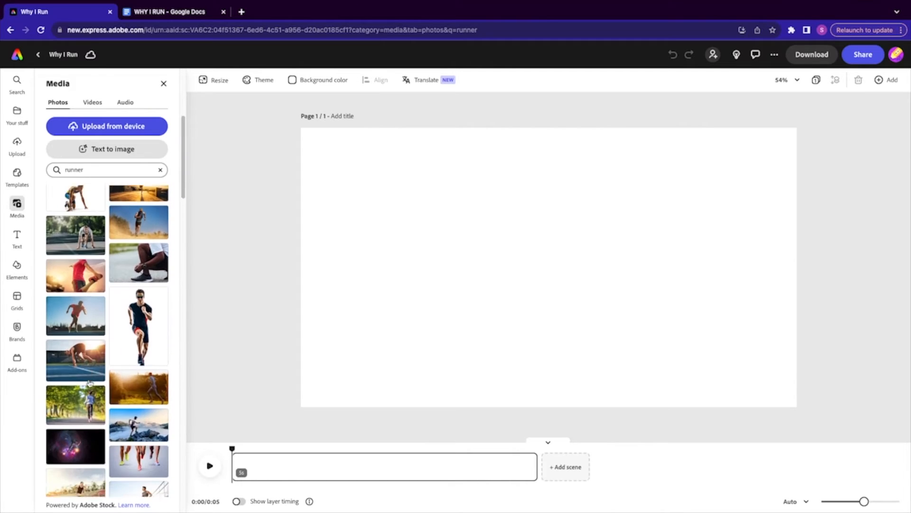
Step: Search the photos for "jogging" and set the picture of the woman leaning on a railing as the page background
{"action": "double_click", "coordinate": [81, 171]}
{"action": "type", "text": "jogging"}
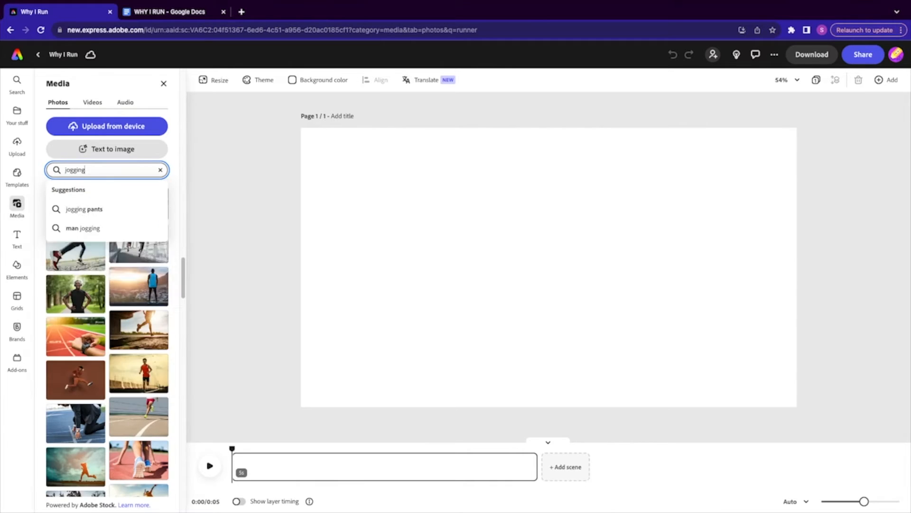
{"action": "key", "text": "Return"}
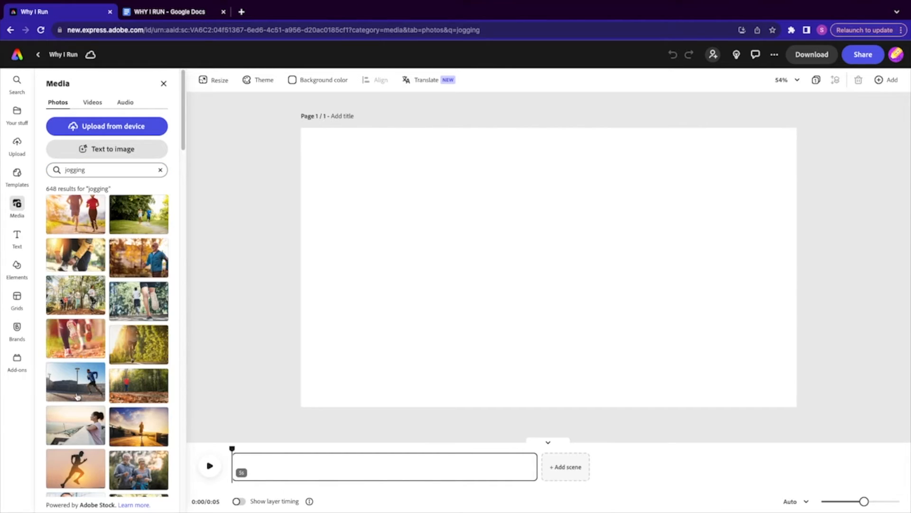
{"action": "left_click", "coordinate": [76, 421]}
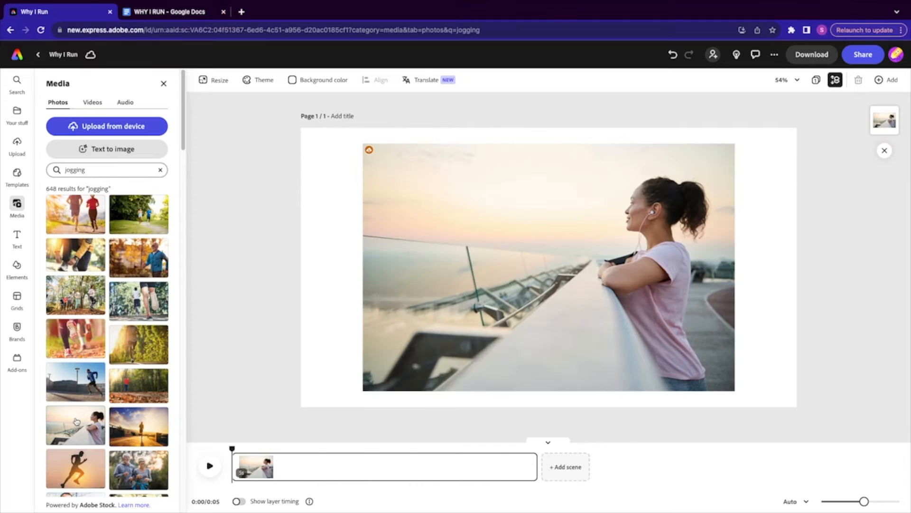
{"action": "left_click", "coordinate": [554, 264]}
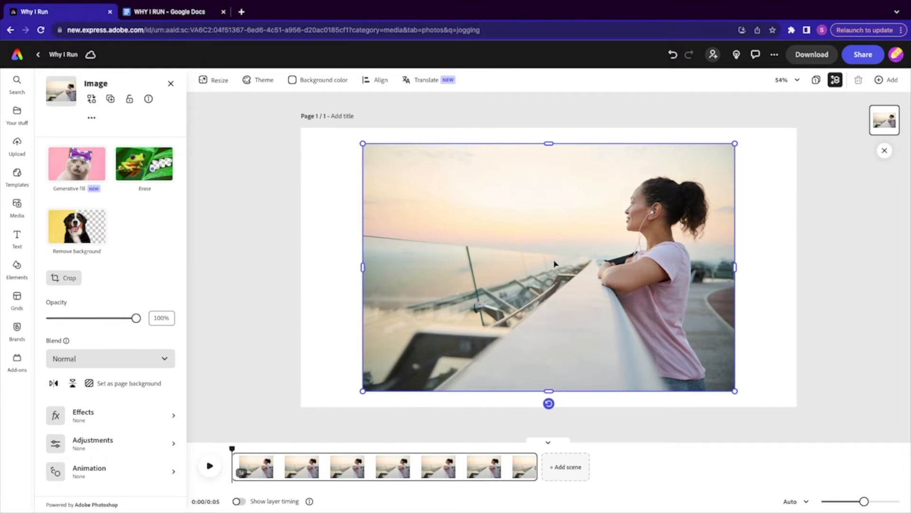
{"action": "left_click", "coordinate": [106, 383]}
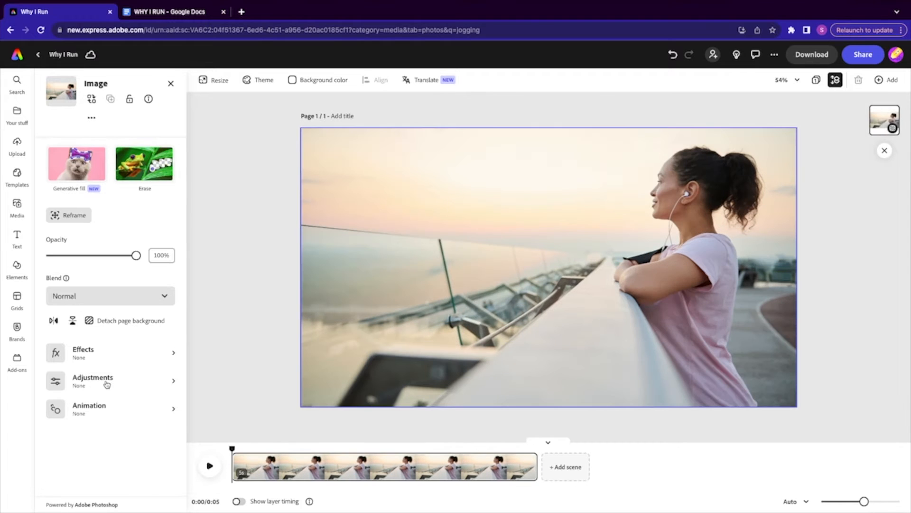
Step: Add the title text "WHY I RUN" to the page with a white fill
{"action": "left_click", "coordinate": [16, 236]}
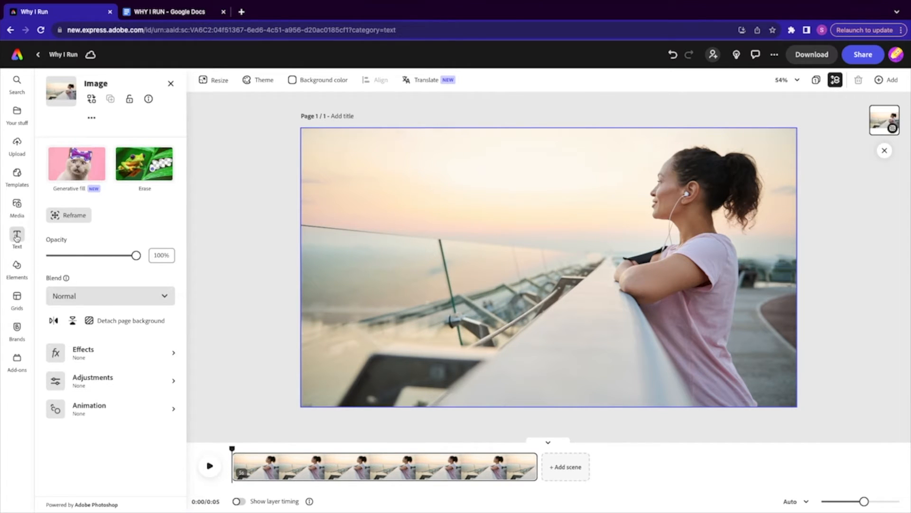
{"action": "left_click", "coordinate": [114, 104]}
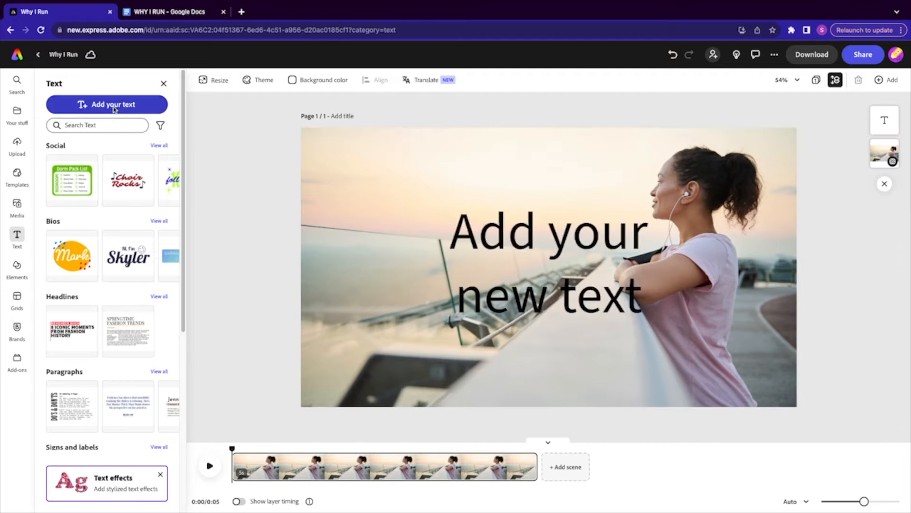
{"action": "type", "text": "WH"}
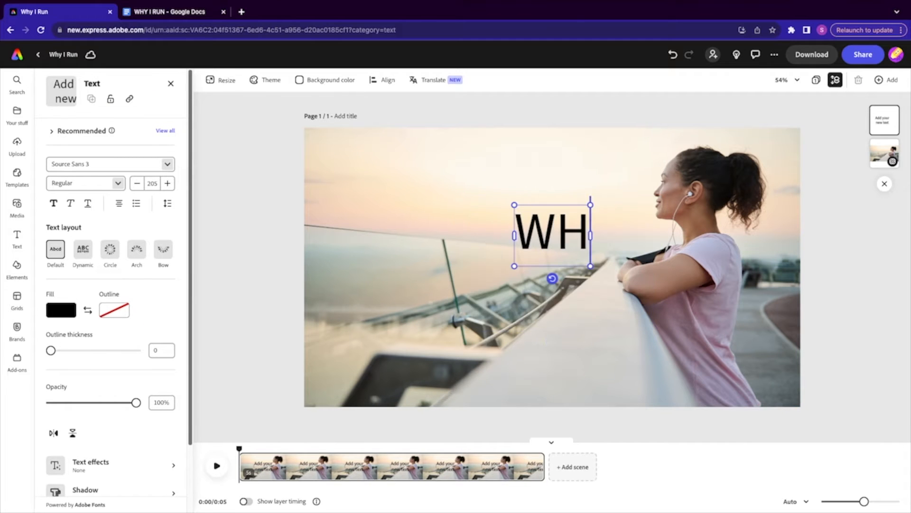
{"action": "type", "text": "Y I RUN"}
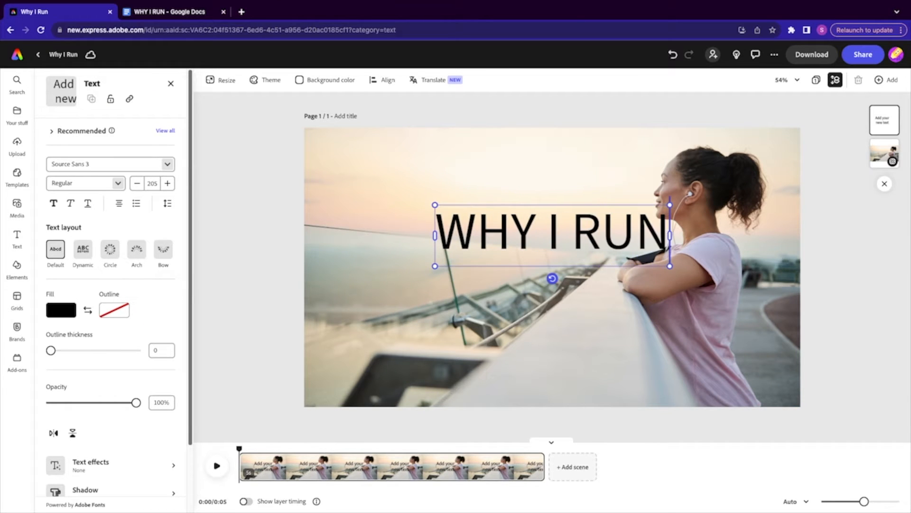
{"action": "left_click", "coordinate": [65, 311]}
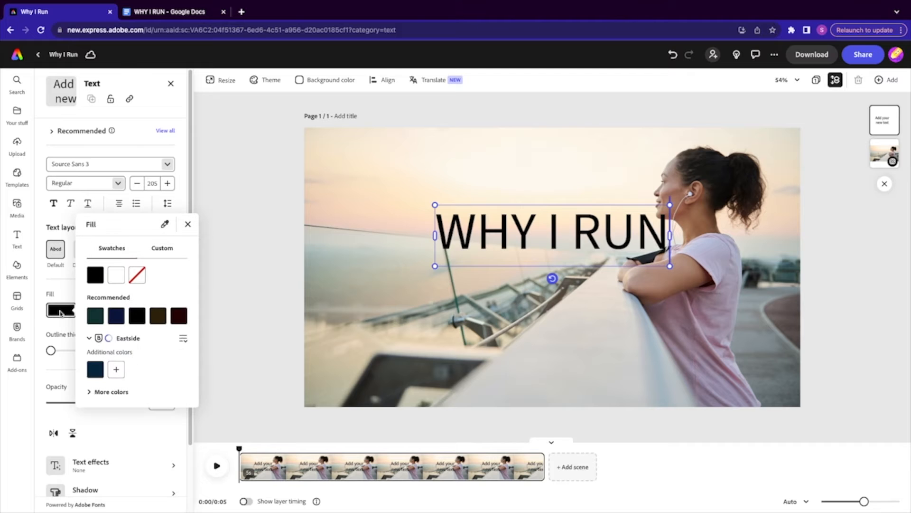
{"action": "left_click", "coordinate": [116, 274]}
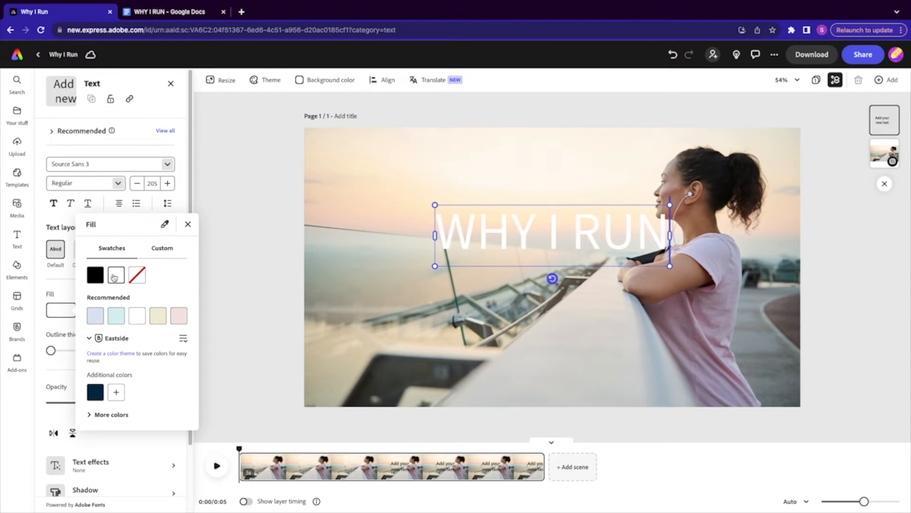
Step: Apply a recommended bold italic style to the title and place it, enlarged, in the upper-left part of the page
{"action": "left_click", "coordinate": [169, 167]}
{"action": "left_click", "coordinate": [169, 167]}
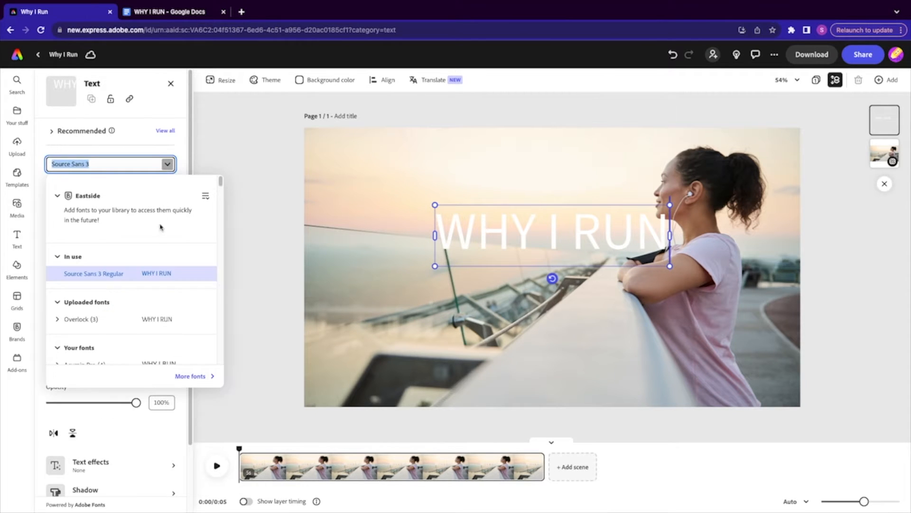
{"action": "scroll", "coordinate": [123, 317], "scroll_direction": "down", "scroll_amount": 2}
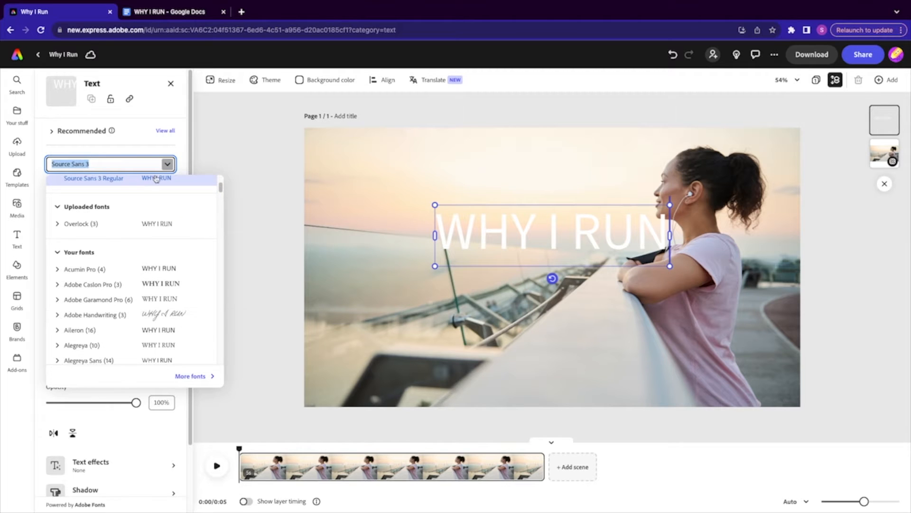
{"action": "left_click", "coordinate": [165, 131]}
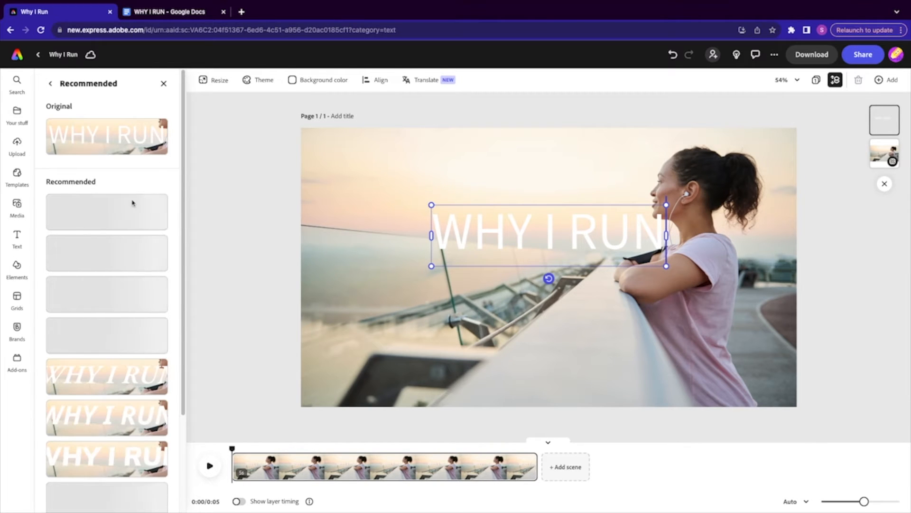
{"action": "left_click", "coordinate": [98, 449]}
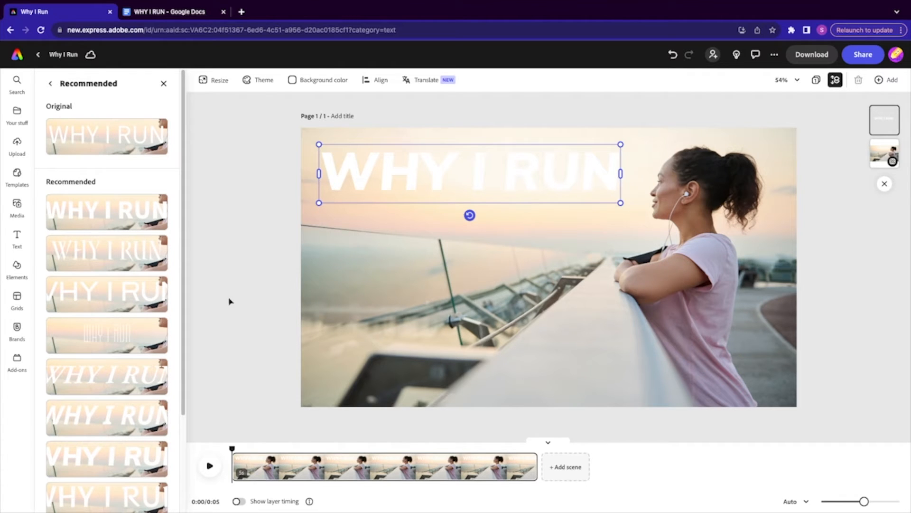
Step: Lower the brightness of the background photo to -44
{"action": "left_click", "coordinate": [382, 297]}
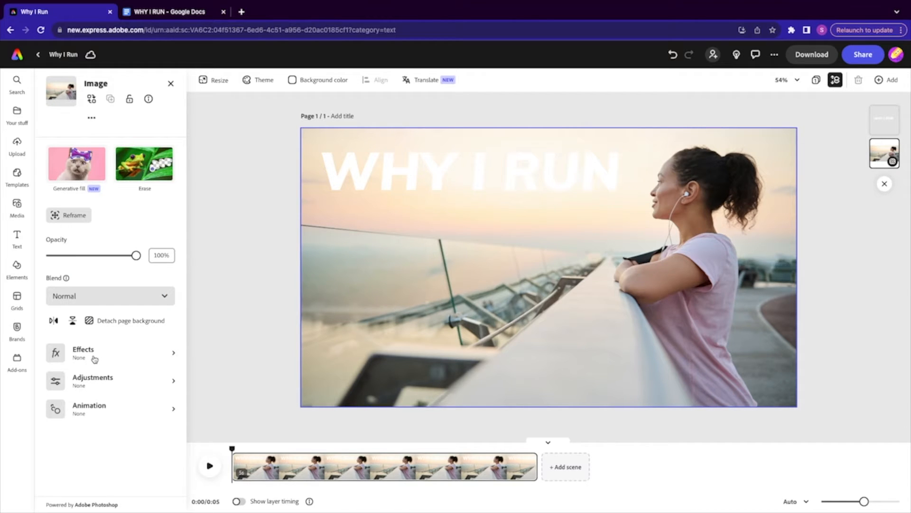
{"action": "left_click", "coordinate": [91, 379]}
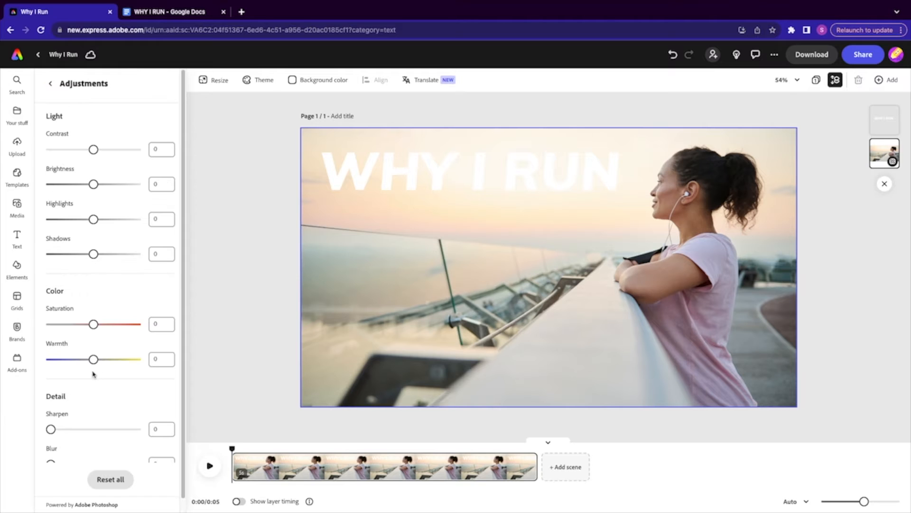
{"action": "left_click_drag", "start_coordinate": [94, 185], "coordinate": [73, 187]}
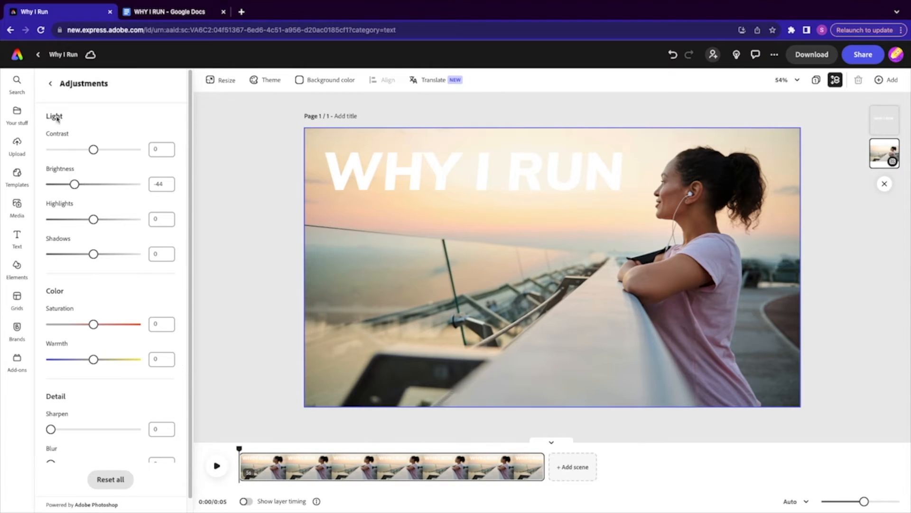
{"action": "left_click", "coordinate": [50, 84]}
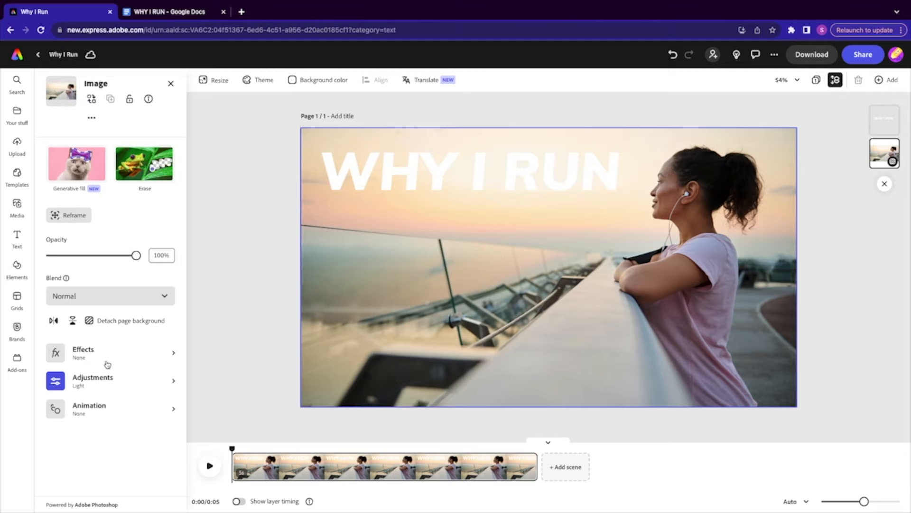
Step: Apply the Darken effect to the background photo with an intensity of 14
{"action": "left_click", "coordinate": [108, 364]}
{"action": "left_click", "coordinate": [152, 150]}
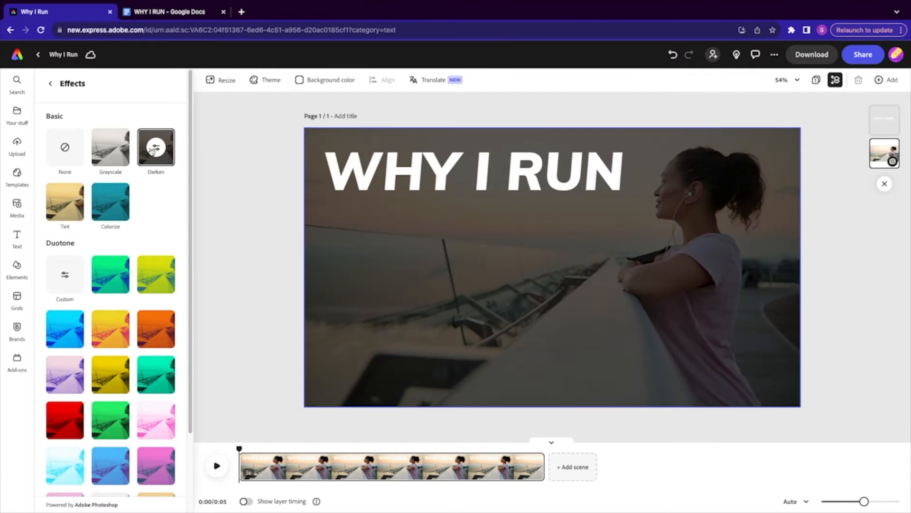
{"action": "left_click", "coordinate": [156, 149]}
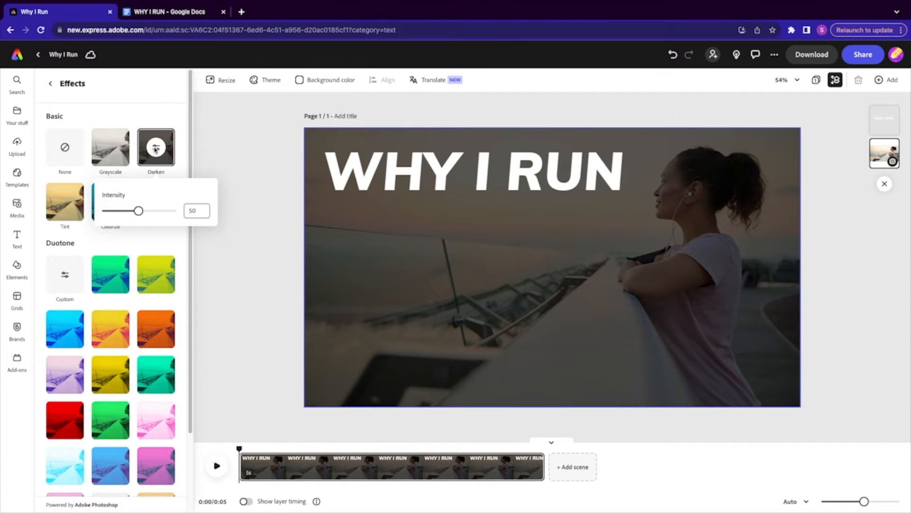
{"action": "left_click_drag", "start_coordinate": [140, 212], "coordinate": [113, 212]}
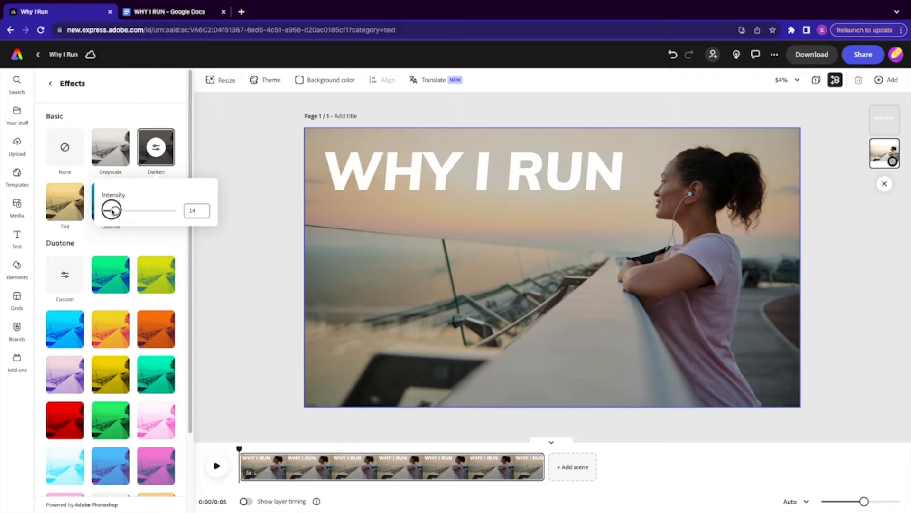
{"action": "left_click", "coordinate": [239, 159]}
{"action": "left_click", "coordinate": [240, 198]}
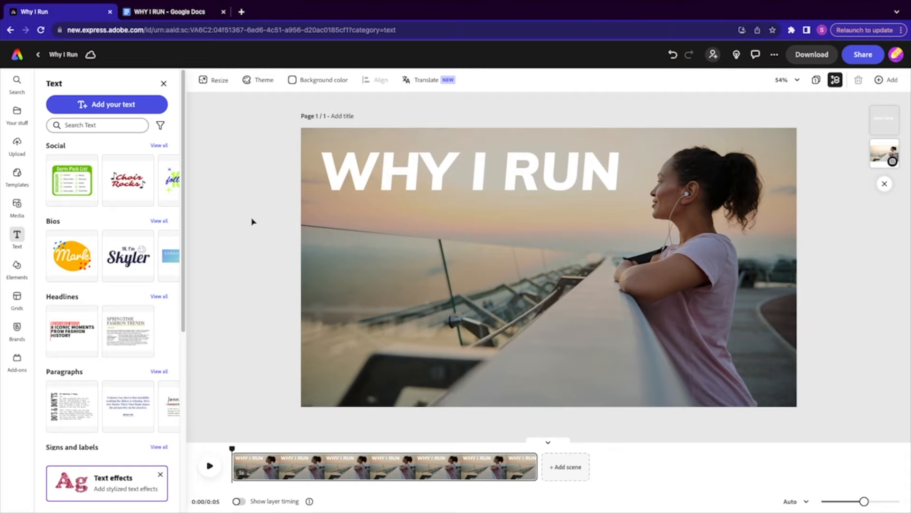
Step: Open the voiceover recorder with the playhead at the start of the title scene and allow microphone access
{"action": "left_click", "coordinate": [17, 208]}
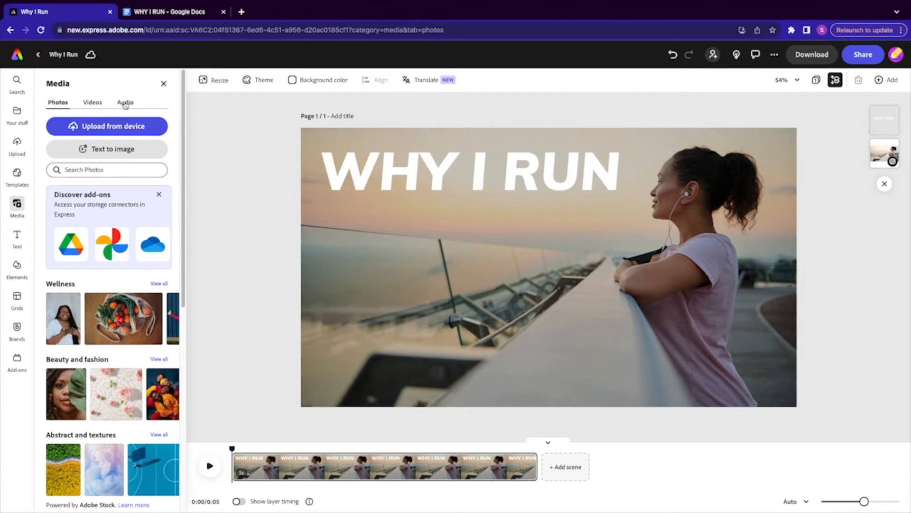
{"action": "left_click", "coordinate": [125, 103]}
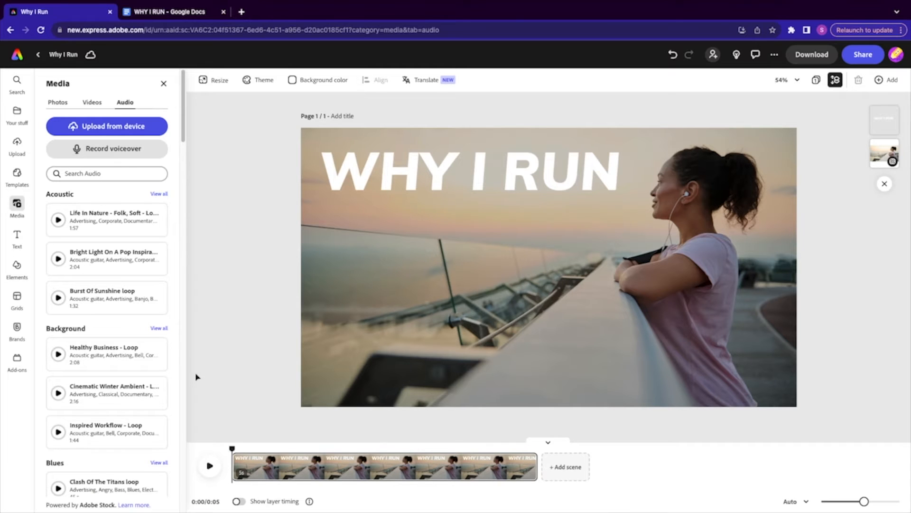
{"action": "left_click_drag", "start_coordinate": [232, 449], "coordinate": [230, 417]}
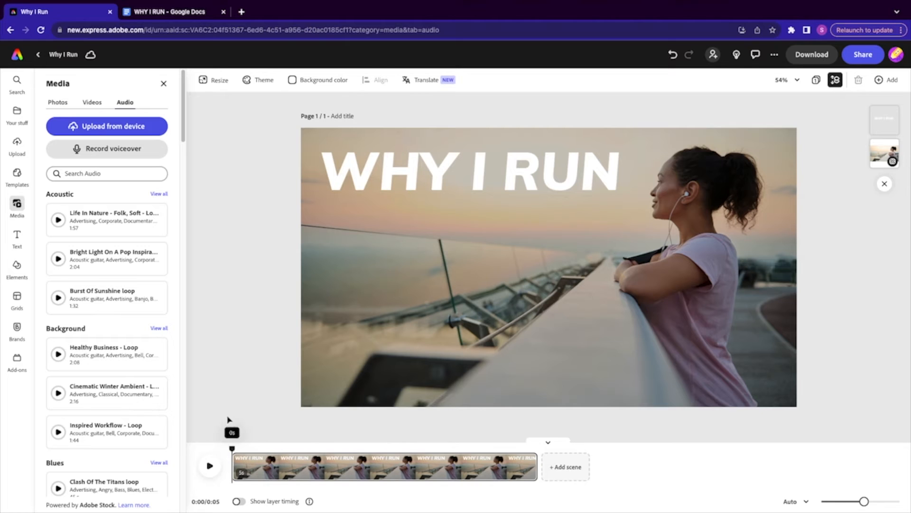
{"action": "left_click", "coordinate": [106, 152]}
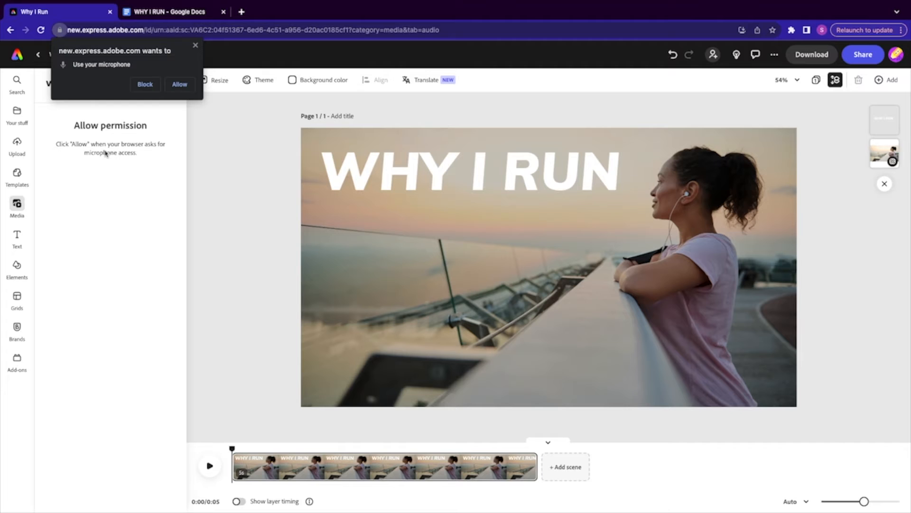
{"action": "left_click", "coordinate": [180, 84]}
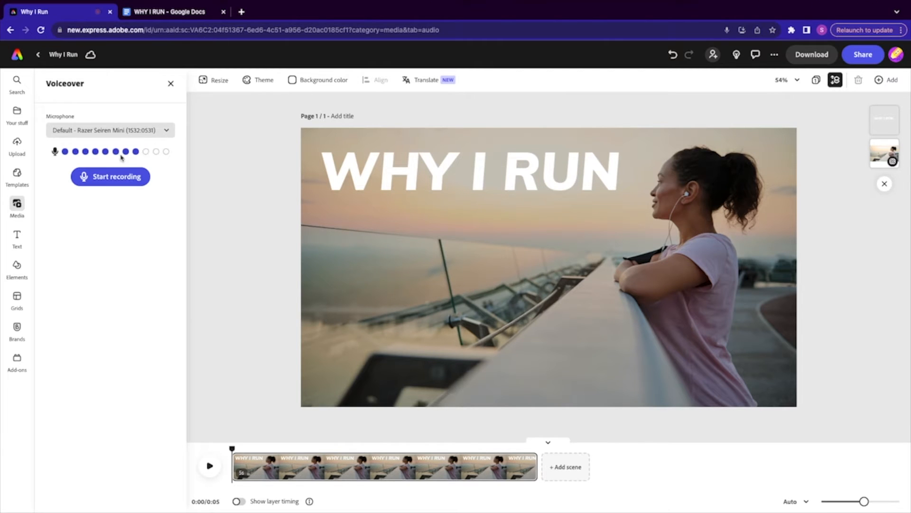
Step: Record a voiceover of about 3.7 seconds over the title scene using the default Razer Seiren Mini microphone
{"action": "left_click", "coordinate": [119, 131]}
{"action": "left_click", "coordinate": [119, 131]}
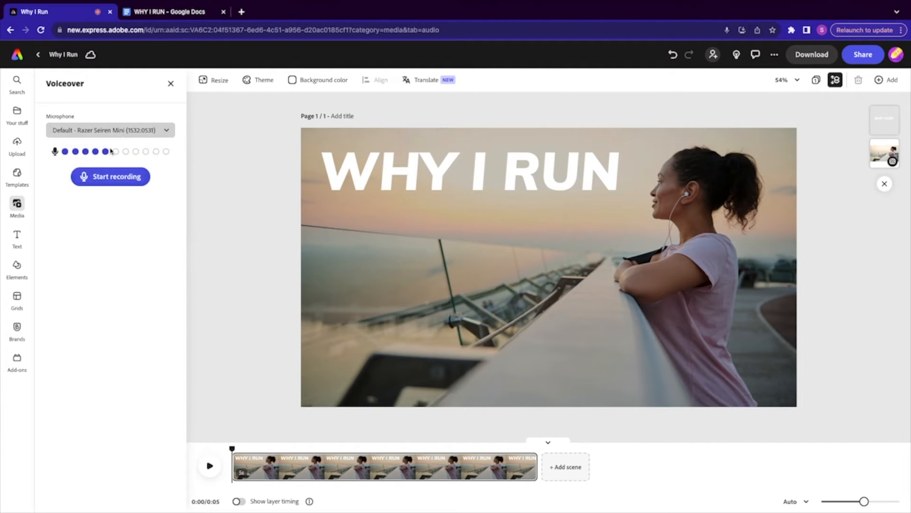
{"action": "left_click", "coordinate": [98, 177]}
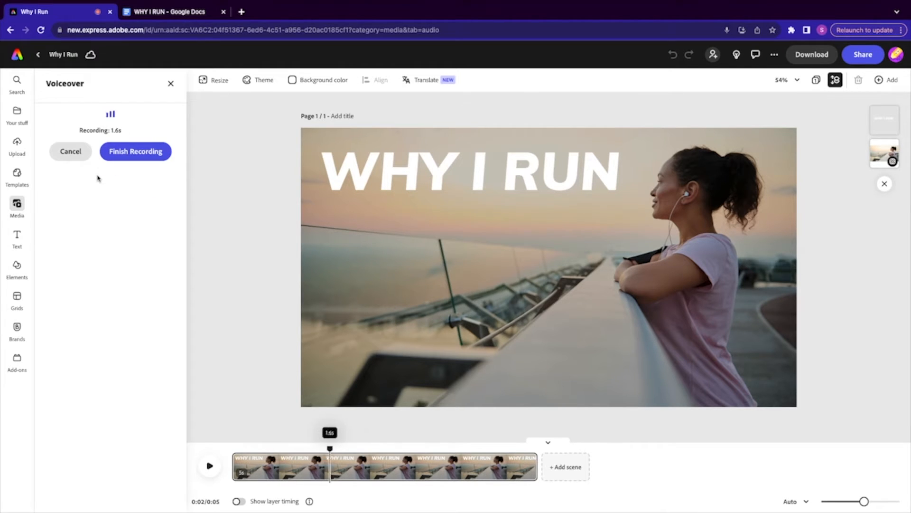
{"action": "left_click", "coordinate": [122, 151]}
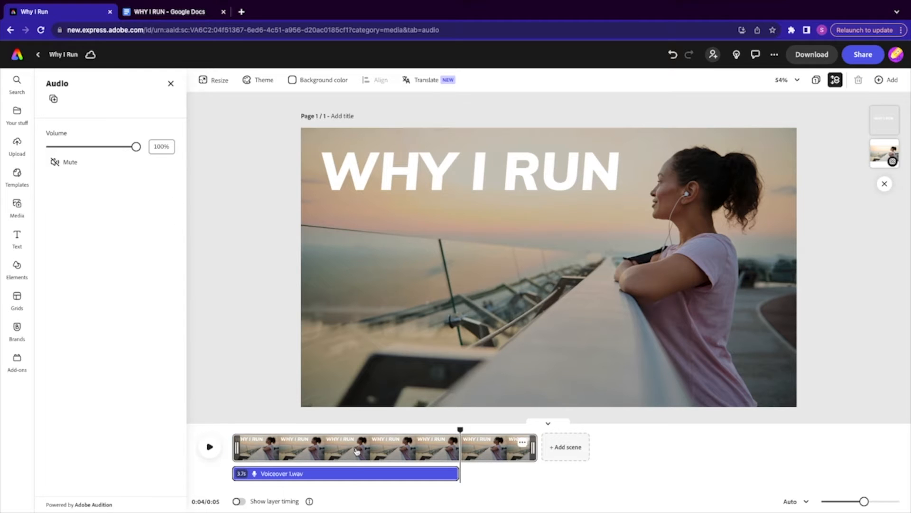
Step: Shift the voiceover clip to start about half a second into the title scene and play the scene from the beginning
{"action": "left_click", "coordinate": [362, 474]}
{"action": "left_click_drag", "start_coordinate": [362, 474], "coordinate": [386, 477]}
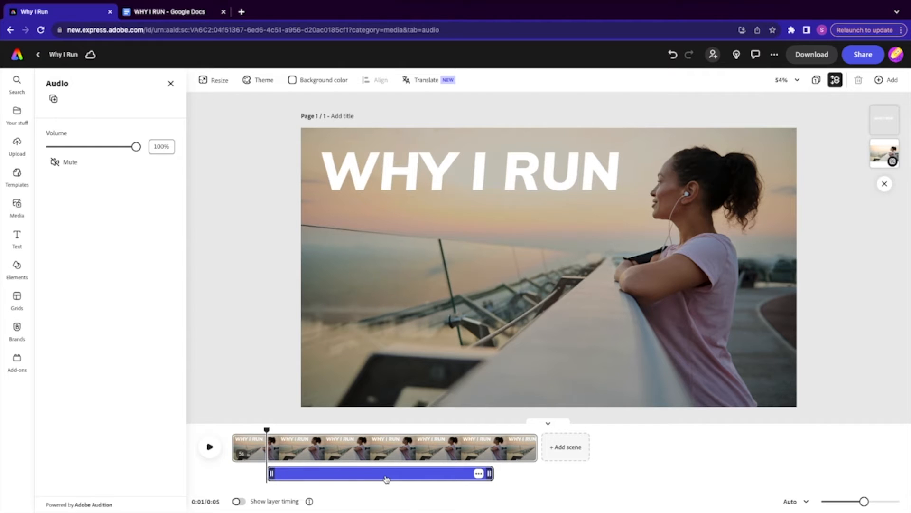
{"action": "left_click_drag", "start_coordinate": [268, 429], "coordinate": [206, 419]}
{"action": "left_click", "coordinate": [209, 448]}
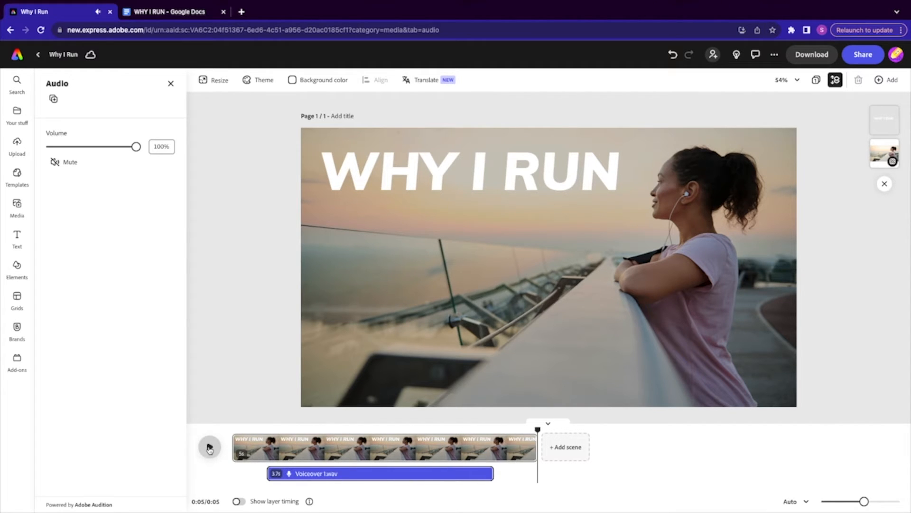
Step: Trim the title scene to 4.4 seconds and move its voiceover slightly earlier so it sits centered under the scene
{"action": "mouse_move", "coordinate": [533, 447]}
{"action": "left_click_drag", "start_coordinate": [533, 446], "coordinate": [510, 446]}
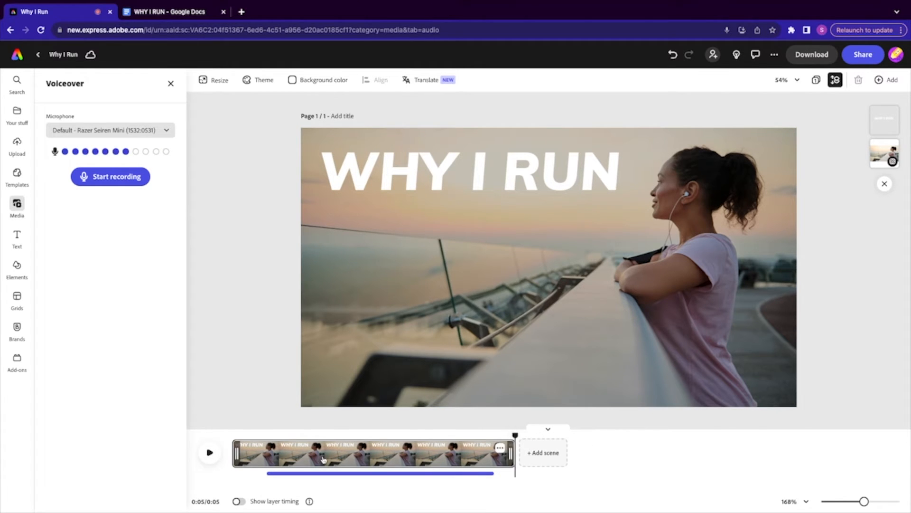
{"action": "left_click_drag", "start_coordinate": [234, 452], "coordinate": [254, 454]}
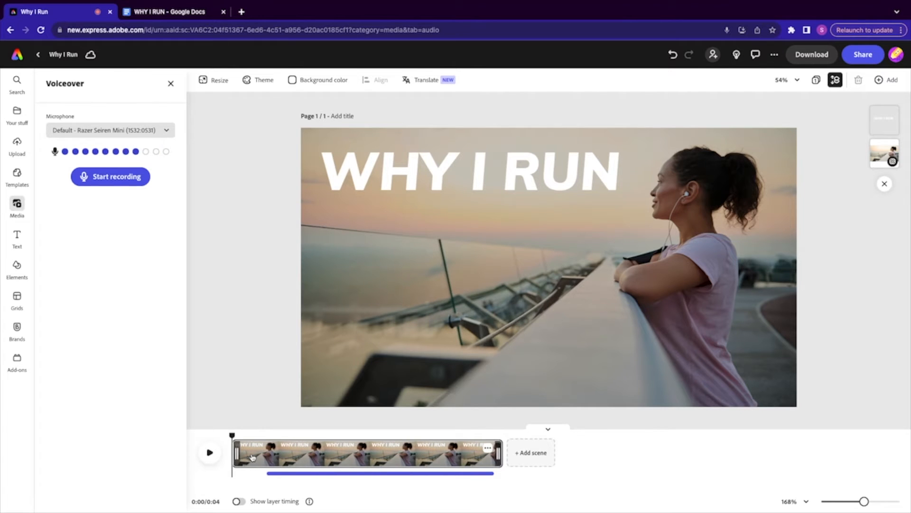
{"action": "left_click_drag", "start_coordinate": [351, 475], "coordinate": [304, 474]}
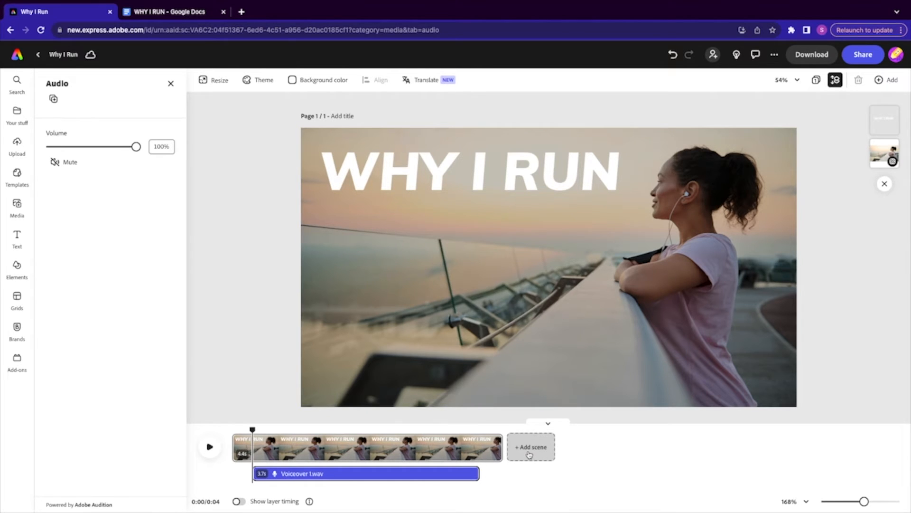
Step: Switch to the Google Docs script, highlight the line "They ask me why I run", and return to Adobe Express
{"action": "left_click", "coordinate": [155, 15]}
{"action": "left_click_drag", "start_coordinate": [282, 202], "coordinate": [401, 201]}
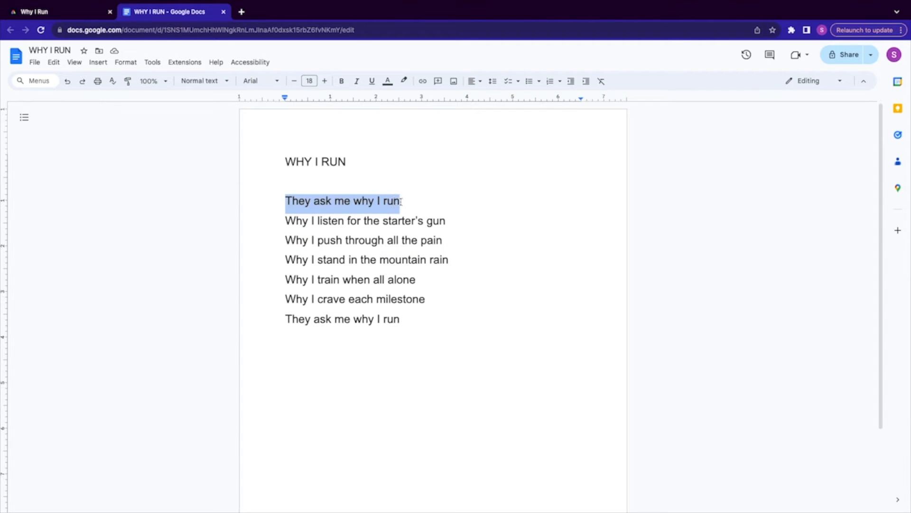
{"action": "left_click", "coordinate": [80, 10]}
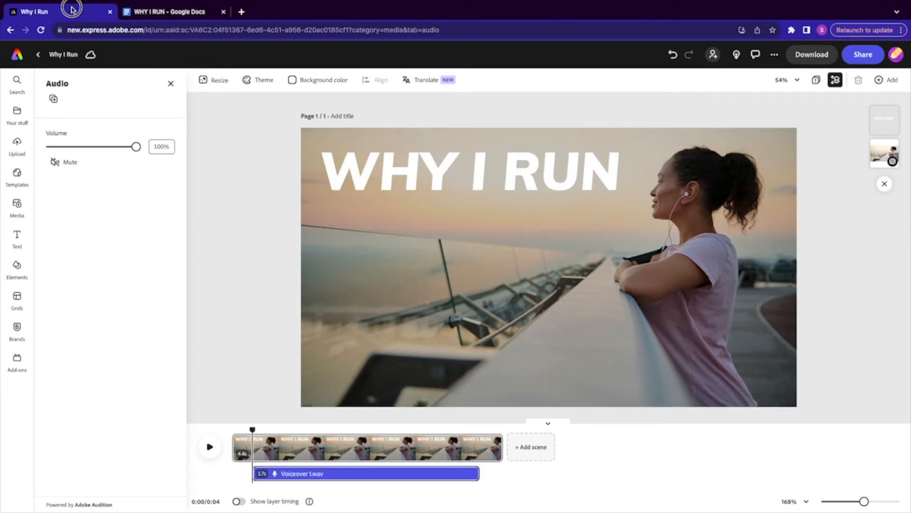
Step: Add a second scene and fill it with the first stock video found for "jogging", the silhouetted runner on a dirt road
{"action": "left_click", "coordinate": [527, 447]}
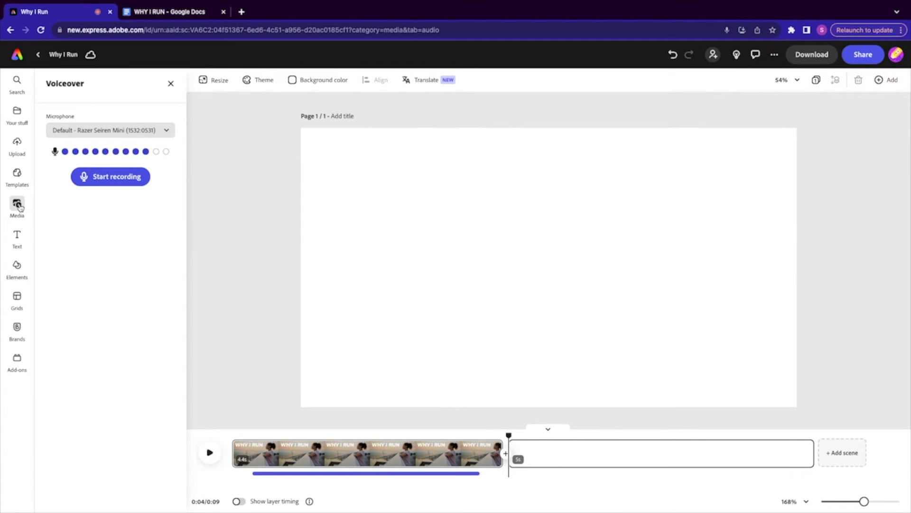
{"action": "left_click", "coordinate": [19, 205]}
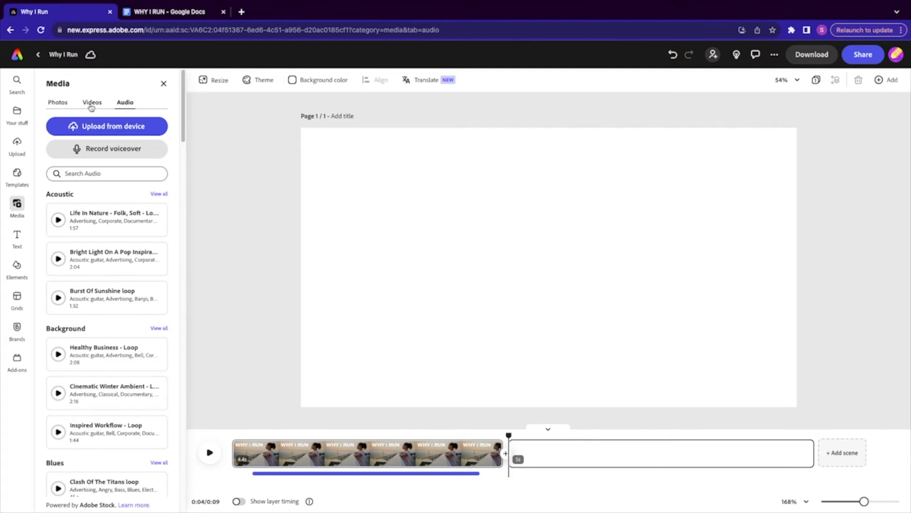
{"action": "left_click", "coordinate": [92, 103]}
{"action": "left_click", "coordinate": [83, 149]}
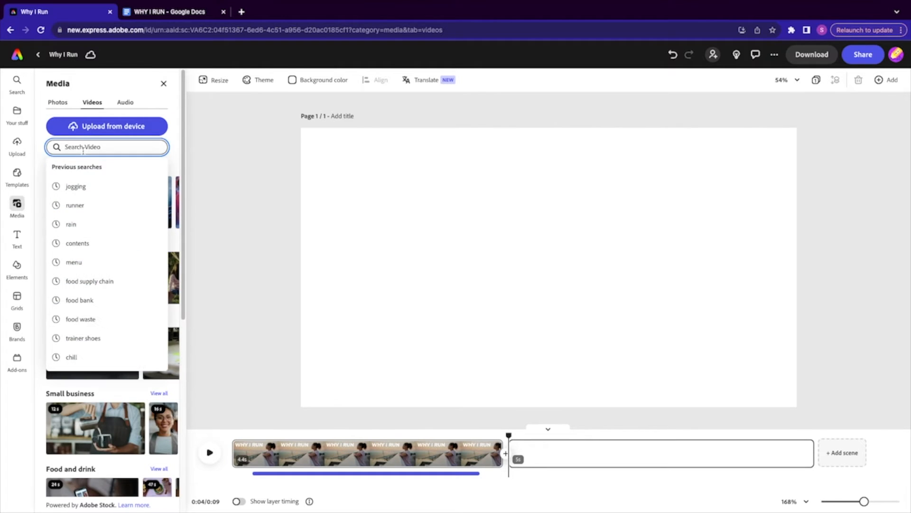
{"action": "type", "text": "jogging"}
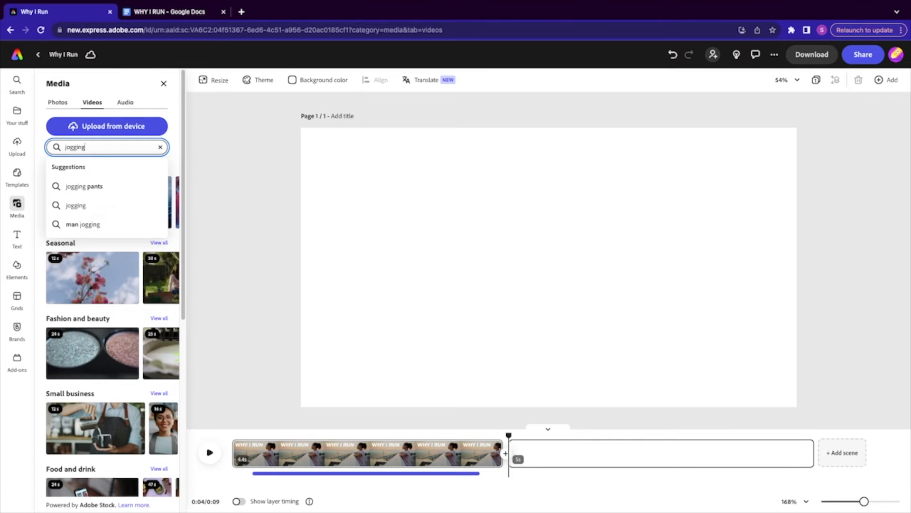
{"action": "key", "text": "Return"}
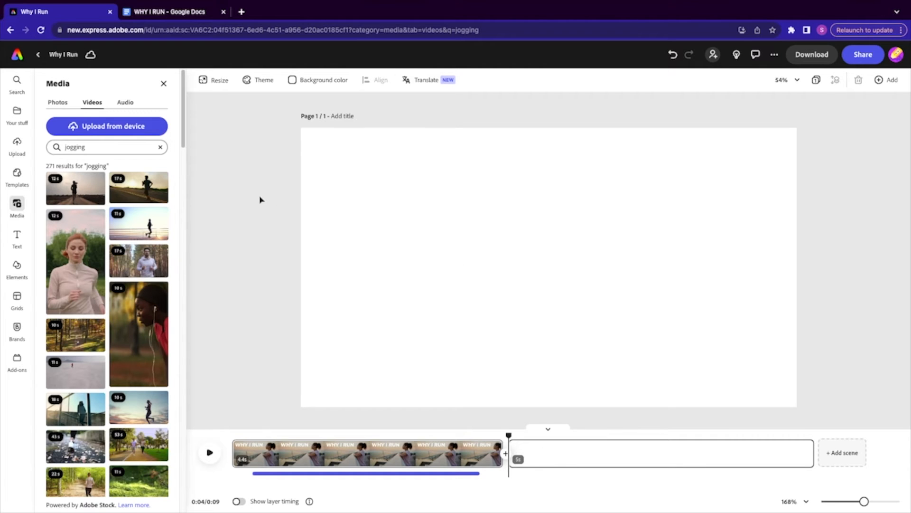
{"action": "left_click", "coordinate": [74, 193]}
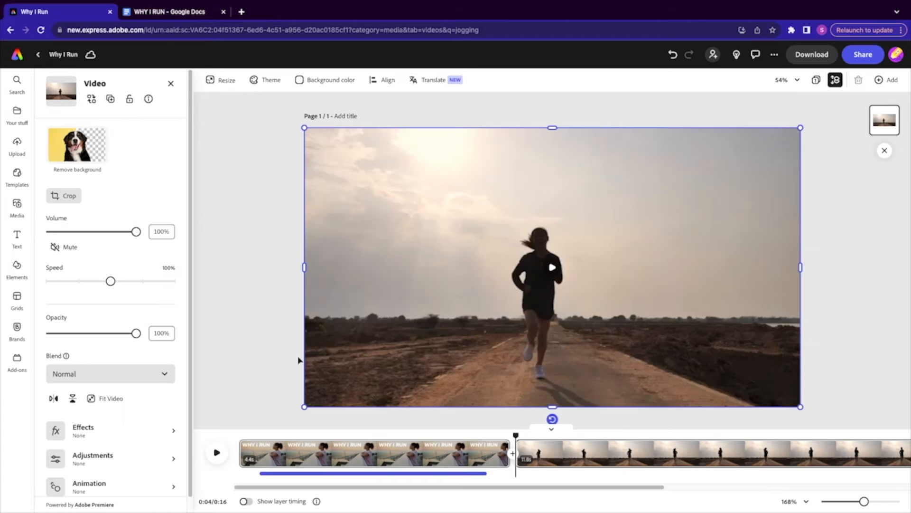
Step: Preview part of the jogging scene and return the playhead to just after the scene's start
{"action": "left_click", "coordinate": [218, 452]}
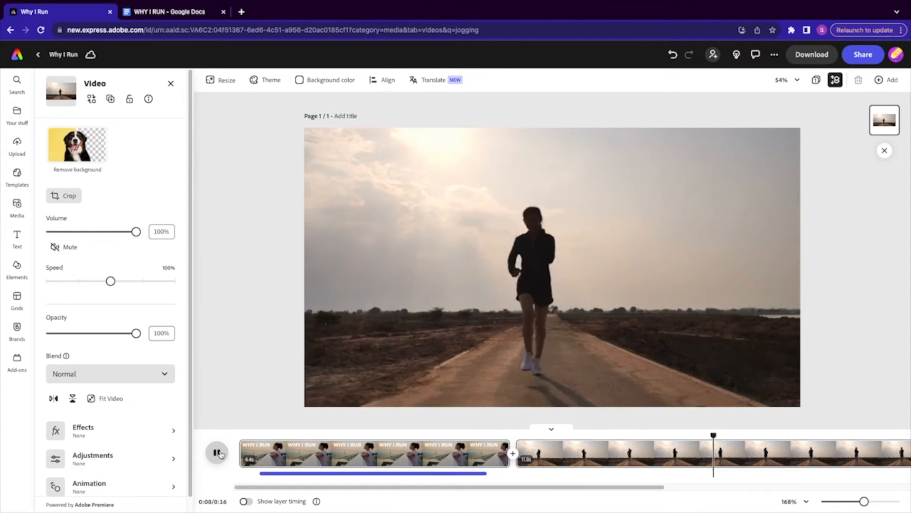
{"action": "left_click", "coordinate": [217, 452]}
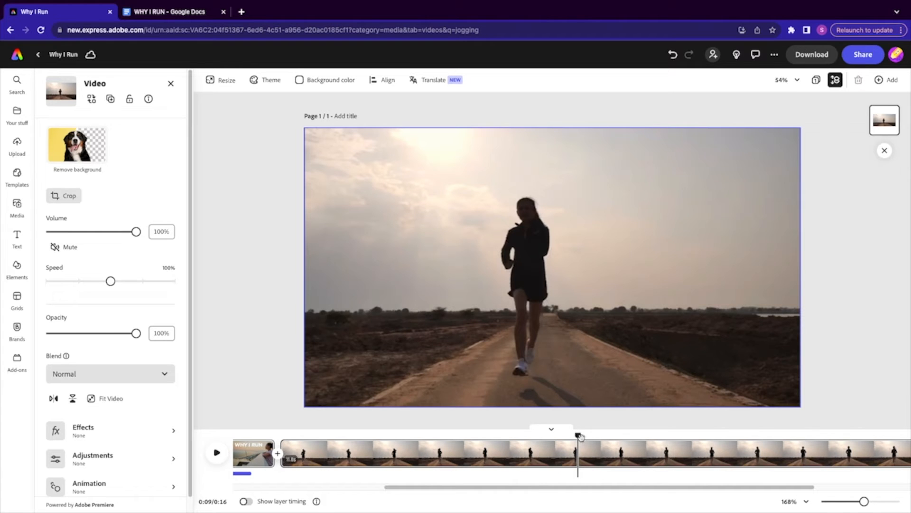
{"action": "left_click_drag", "start_coordinate": [578, 433], "coordinate": [301, 428]}
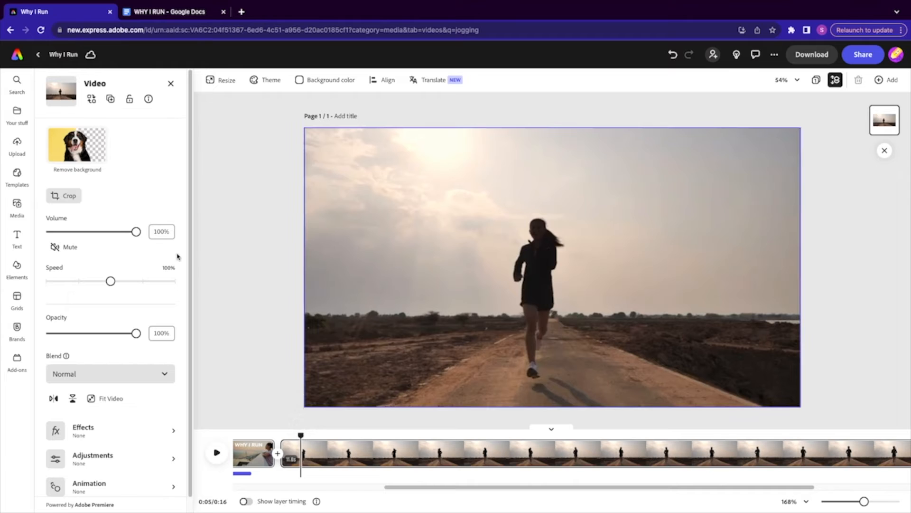
Step: Record a second voiceover of about 4.3 seconds over the jogging scene from the playhead position
{"action": "left_click", "coordinate": [16, 204]}
{"action": "left_click", "coordinate": [124, 102]}
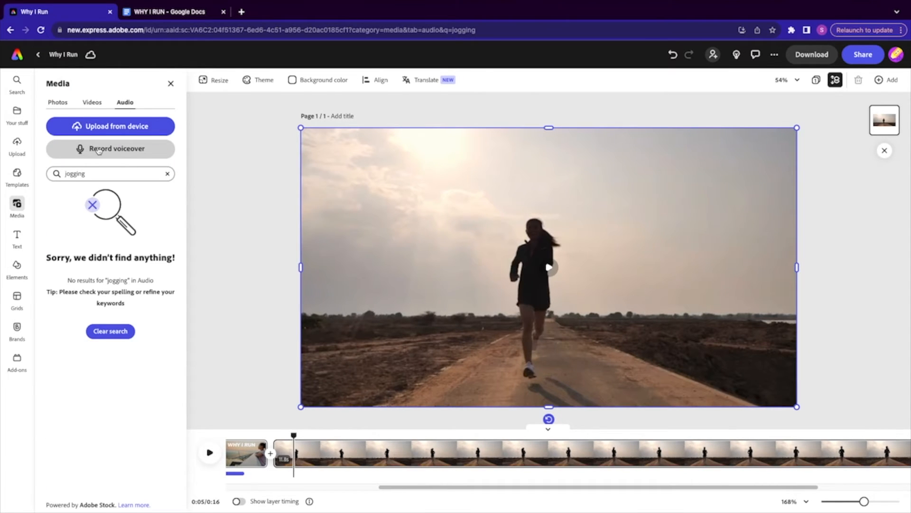
{"action": "left_click", "coordinate": [98, 149]}
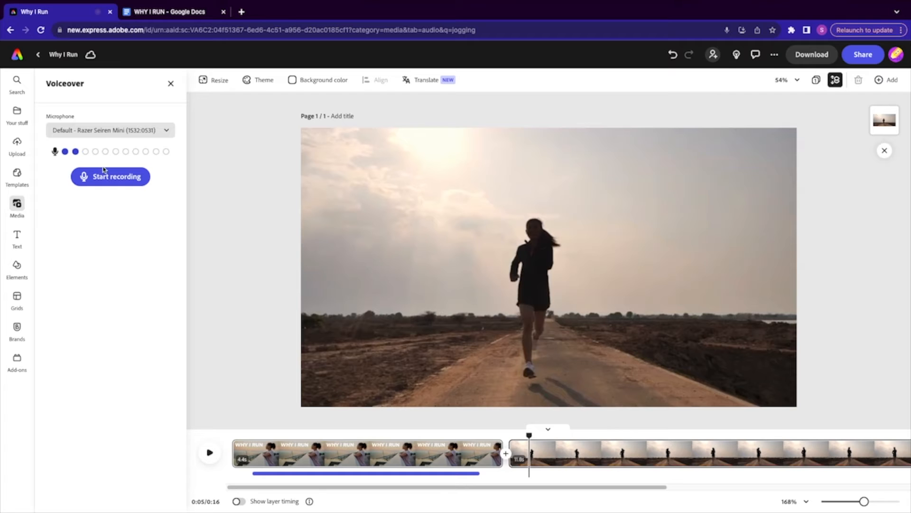
{"action": "left_click", "coordinate": [102, 178]}
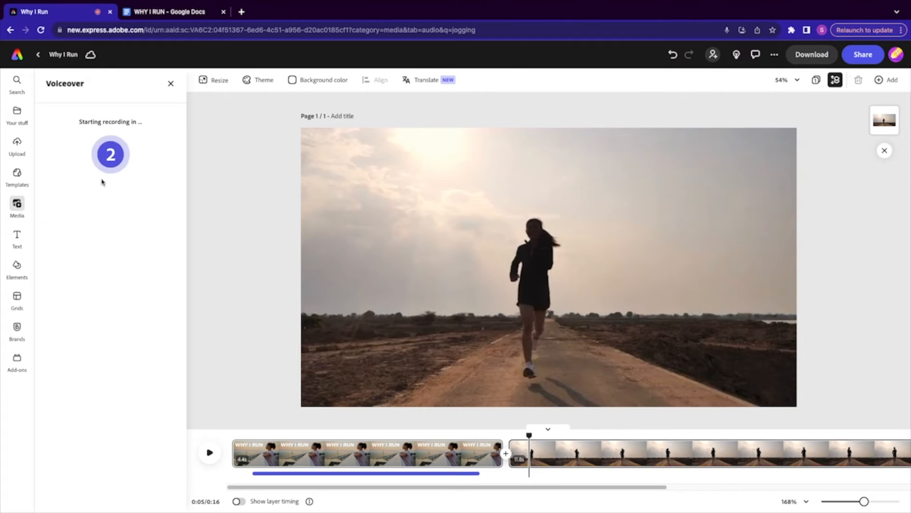
{"action": "left_click", "coordinate": [118, 155]}
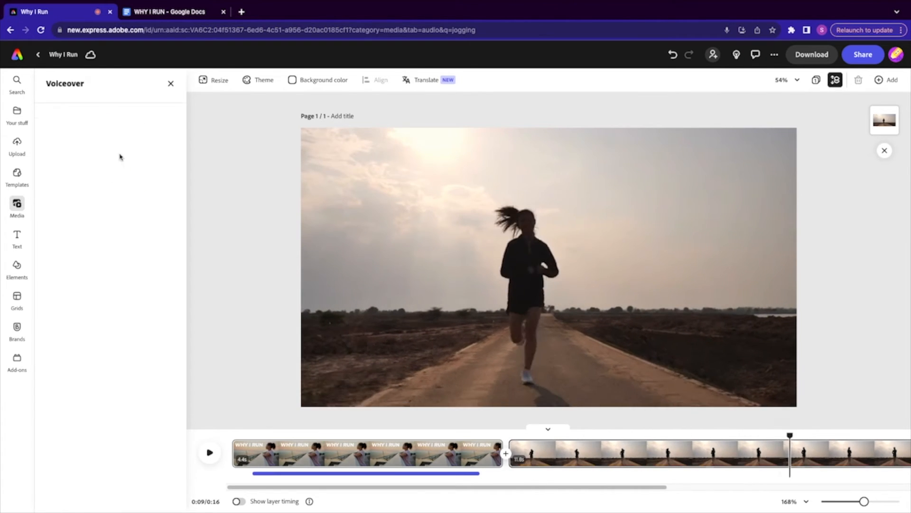
Step: Split the jogging scene shortly after its voiceover ends and delete the leftover second part
{"action": "left_click_drag", "start_coordinate": [789, 430], "coordinate": [817, 431]}
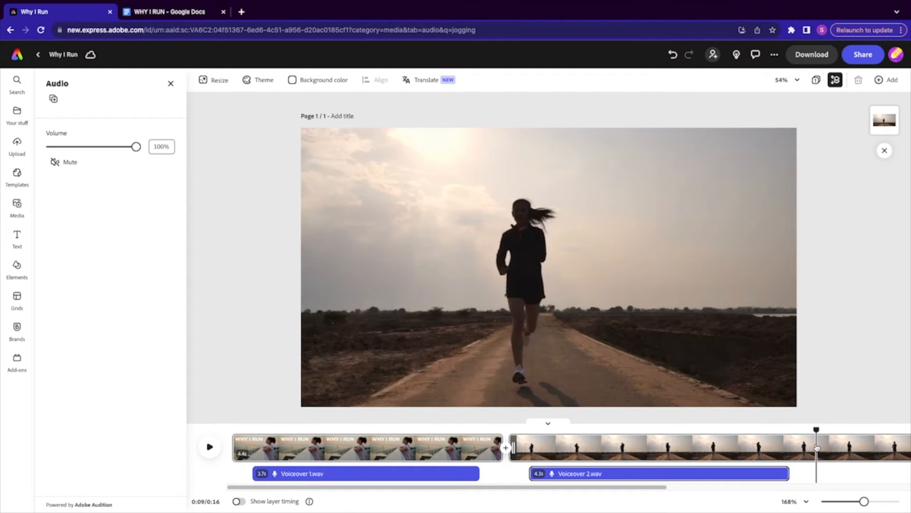
{"action": "right_click", "coordinate": [816, 447]}
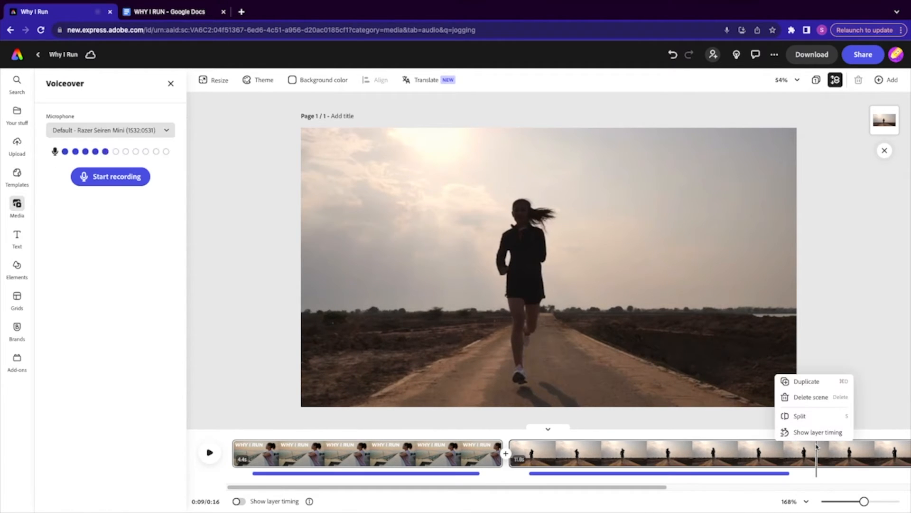
{"action": "left_click", "coordinate": [804, 418]}
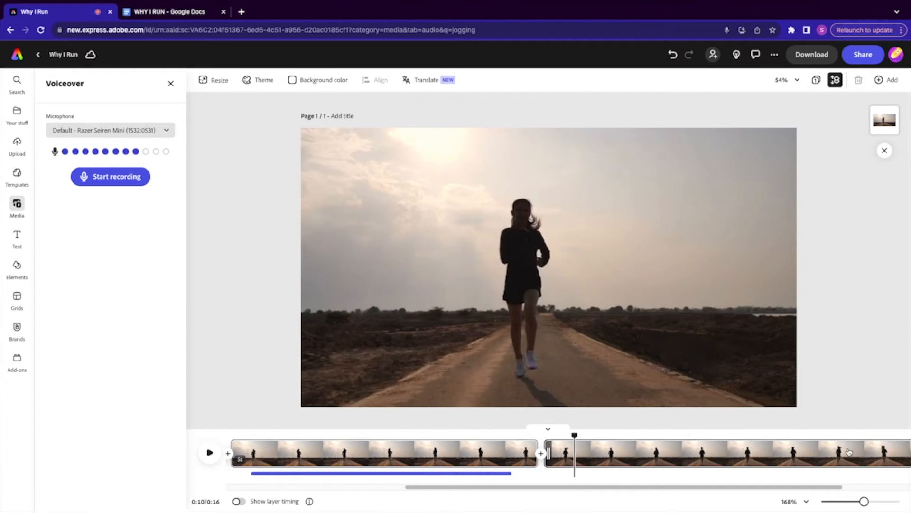
{"action": "key", "text": "Delete"}
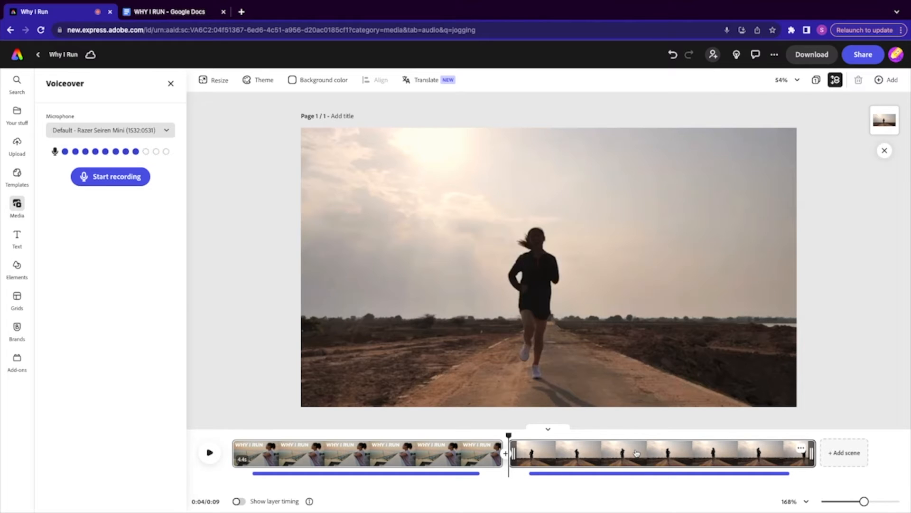
Step: Switch to the Google Docs script, highlight the line "Why I listen for the starter's gun", and return to Adobe Express
{"action": "left_click", "coordinate": [147, 15]}
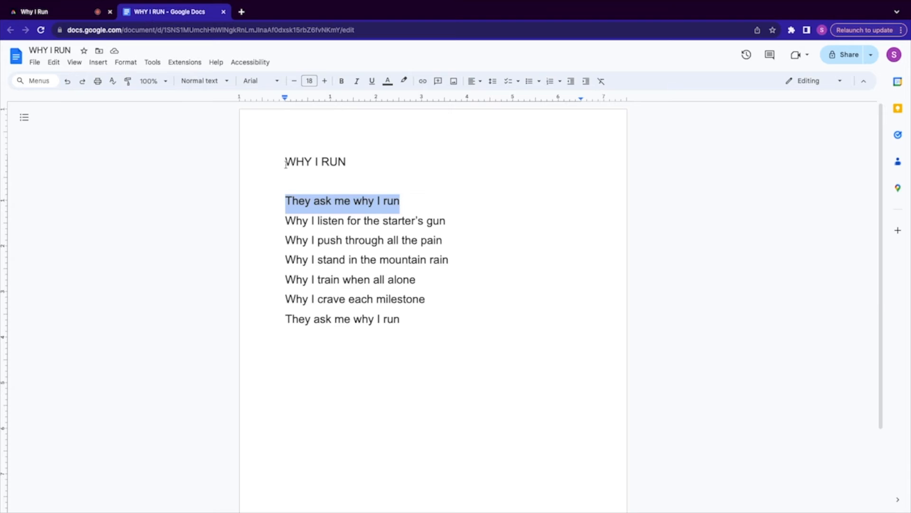
{"action": "left_click_drag", "start_coordinate": [285, 221], "coordinate": [445, 221]}
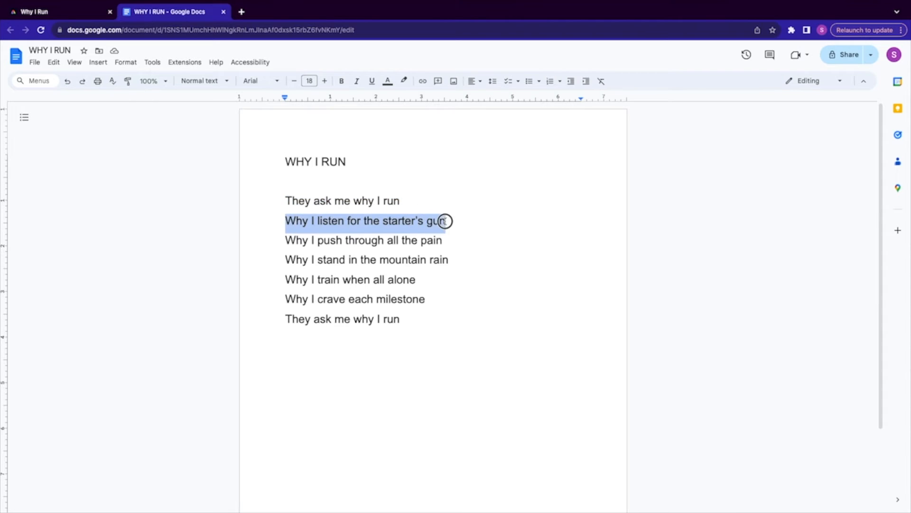
{"action": "left_click", "coordinate": [81, 14]}
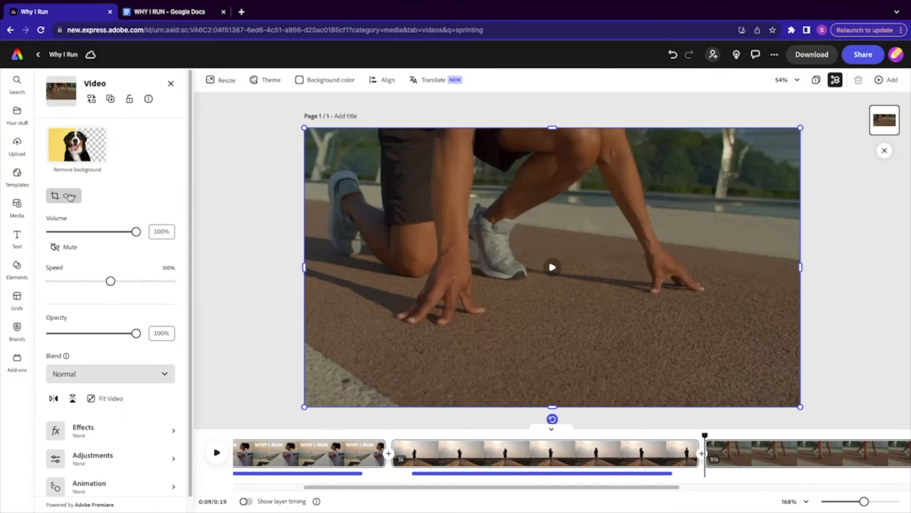
Step: Trim the scene of the runner crouched on the track to 4 seconds and add a blank scene after it
{"action": "left_click_drag", "start_coordinate": [301, 454], "coordinate": [484, 457]}
{"action": "left_click", "coordinate": [624, 455]}
{"action": "mouse_move", "coordinate": [625, 455]}
{"action": "left_mouse_down"}
{"action": "mouse_move", "coordinate": [676, 450]}
{"action": "mouse_move", "coordinate": [623, 454]}
{"action": "left_mouse_up"}
{"action": "left_click_drag", "start_coordinate": [484, 453], "coordinate": [615, 453]}
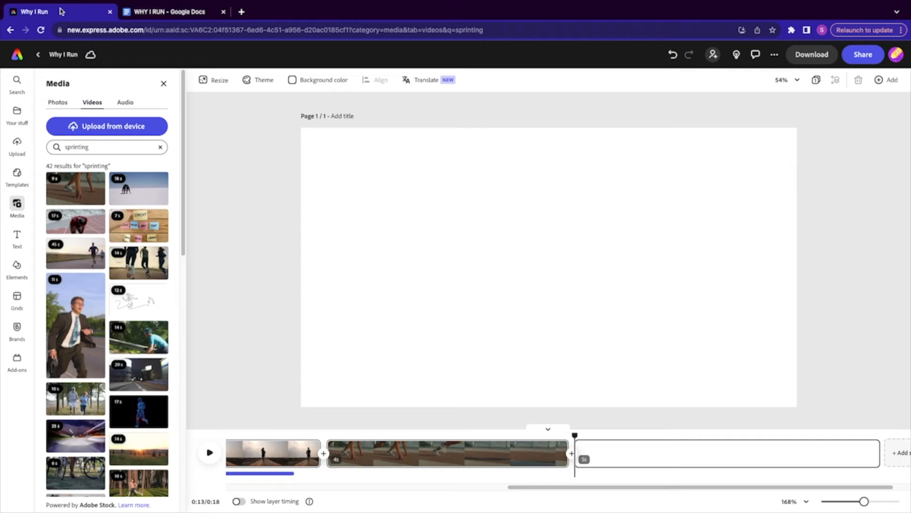
Step: Search the stock videos for "jogging pain" and place the clip of the woman in the pine forest in the new scene
{"action": "type", "text": "jogging pain"}
{"action": "key", "text": "Return"}
{"action": "left_click", "coordinate": [76, 229]}
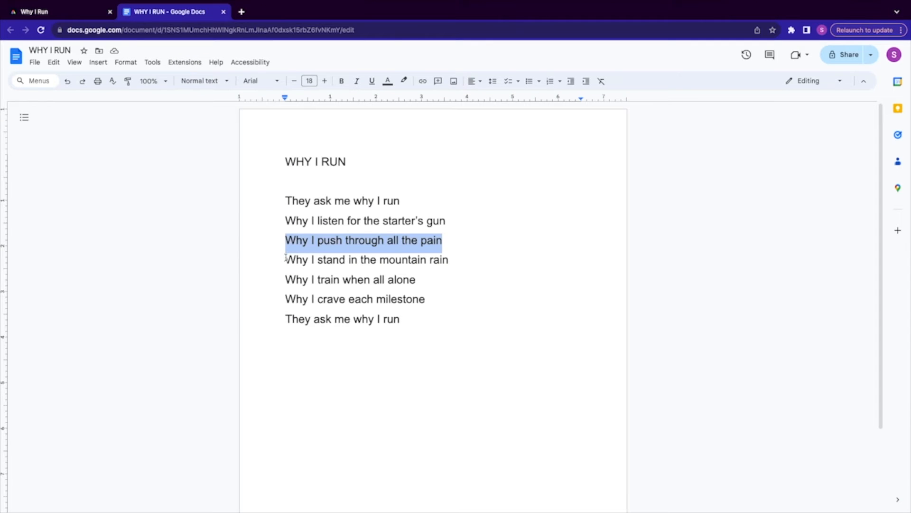
Step: Copy the line "Why I stand in the mountain rain" from the Google Docs script and return to Adobe Express
{"action": "left_click_drag", "start_coordinate": [286, 257], "coordinate": [446, 259]}
{"action": "key", "text": "ctrl+c"}
{"action": "left_click", "coordinate": [38, 12]}
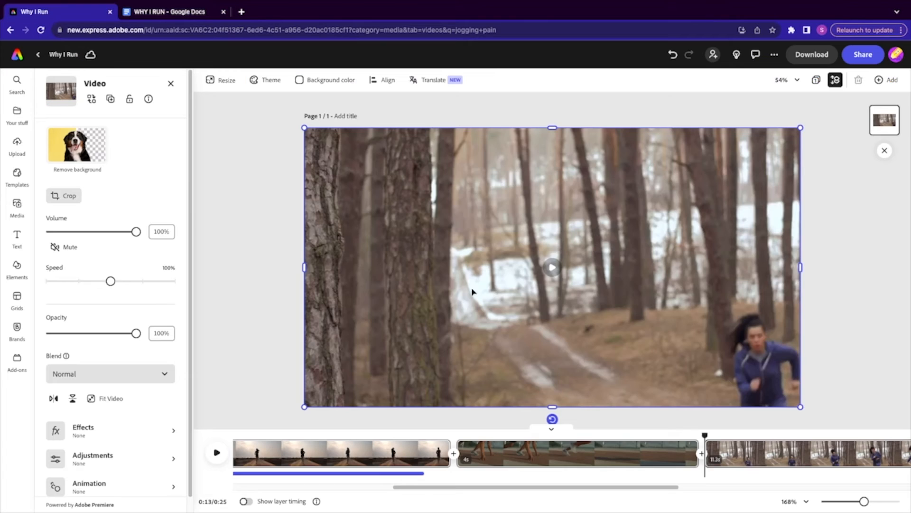
Step: Add a blank scene after the pine forest scene at the end of the timeline
{"action": "scroll", "coordinate": [738, 435], "scroll_direction": "right", "scroll_amount": 10}
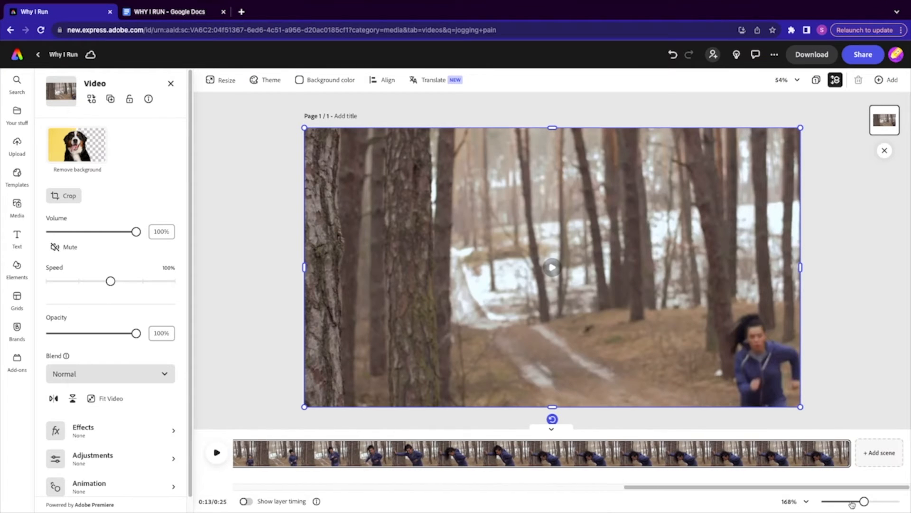
{"action": "left_click_drag", "start_coordinate": [863, 501], "coordinate": [833, 501]}
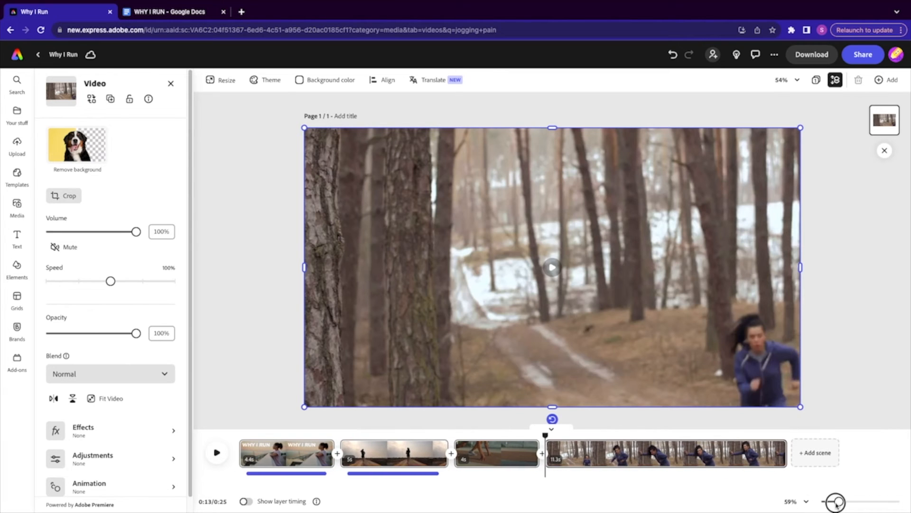
{"action": "left_click", "coordinate": [814, 454]}
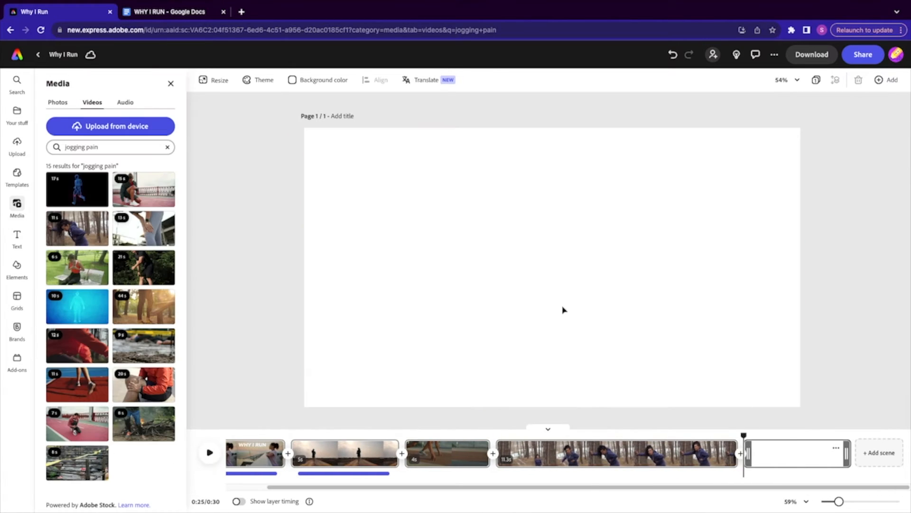
Step: Paste the copied script line into the stock video search, shorten it to "mountain rain", and run the search
{"action": "left_click", "coordinate": [86, 145]}
{"action": "key", "text": "ctrl+v"}
{"action": "left_click_drag", "start_coordinate": [117, 148], "coordinate": [63, 147]}
{"action": "key", "text": "BackSpace"}
{"action": "key", "text": "Return"}
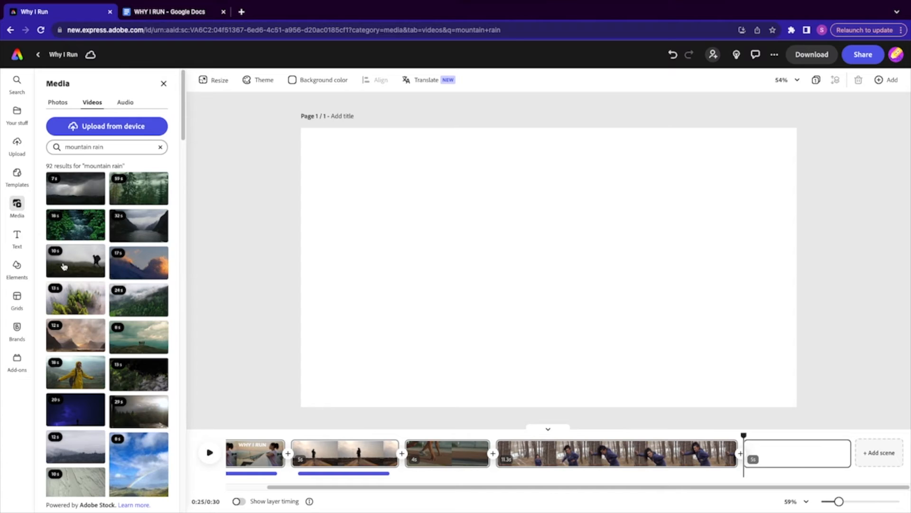
Step: Switch the "mountain rain" search to photos and browse the images for a suitable one
{"action": "left_click", "coordinate": [95, 146]}
{"action": "left_click", "coordinate": [58, 102]}
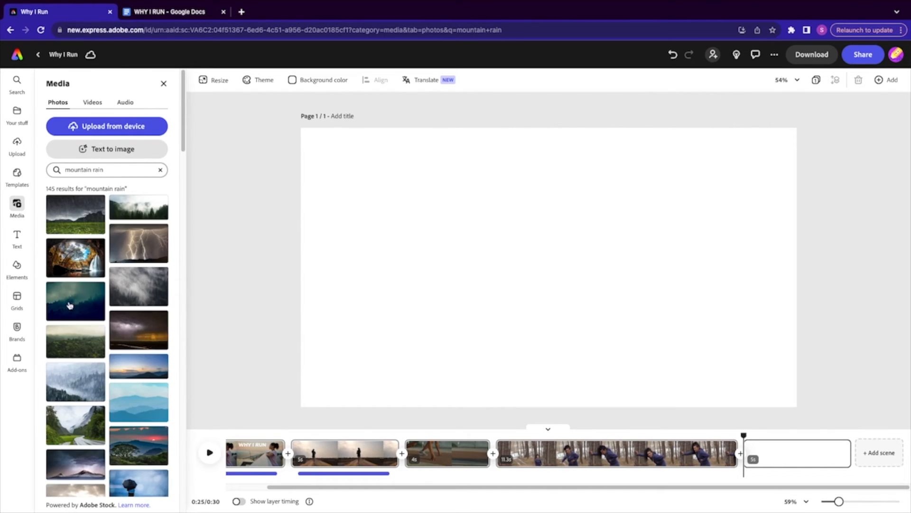
{"action": "scroll", "coordinate": [84, 365], "scroll_direction": "down", "scroll_amount": 5}
{"action": "scroll", "coordinate": [84, 366], "scroll_direction": "up", "scroll_amount": 5}
{"action": "scroll", "coordinate": [87, 360], "scroll_direction": "down", "scroll_amount": 8}
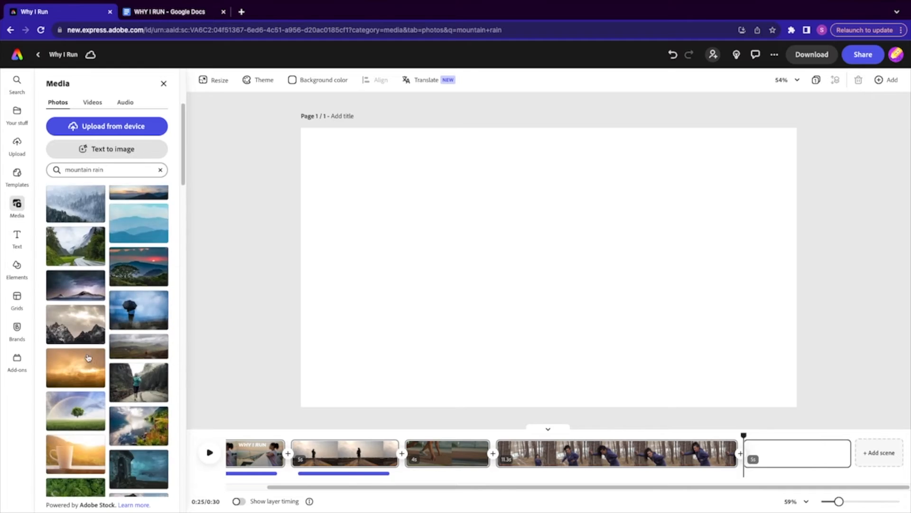
{"action": "scroll", "coordinate": [84, 308], "scroll_direction": "up", "scroll_amount": 10}
Step: Search the photos for "person rain" and set the image of the woman in the blue rain jacket as the scene's page background
{"action": "left_click", "coordinate": [76, 170]}
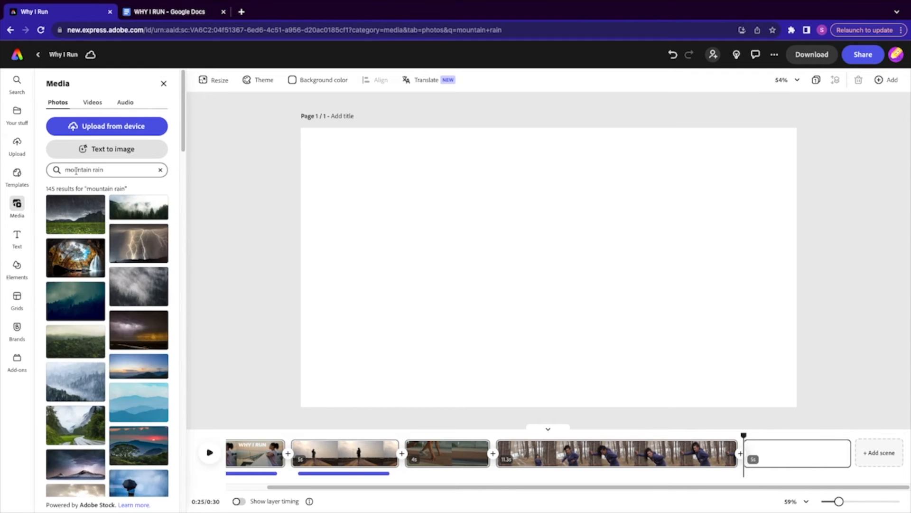
{"action": "type", "text": "person rain"}
{"action": "key", "text": "Return"}
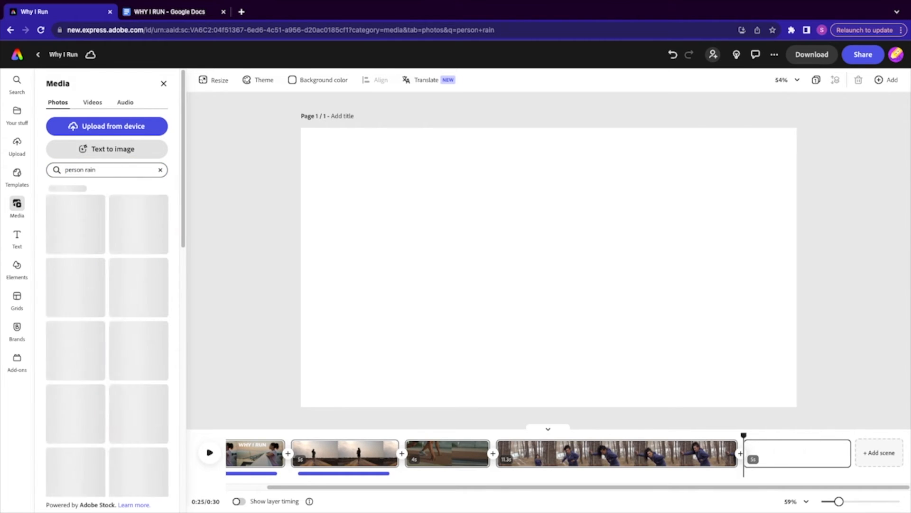
{"action": "left_click", "coordinate": [79, 221]}
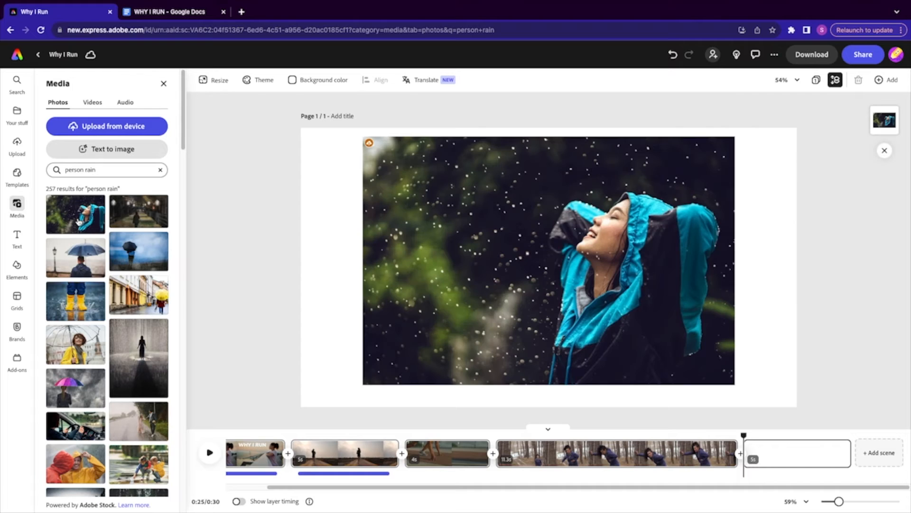
{"action": "left_click", "coordinate": [489, 304]}
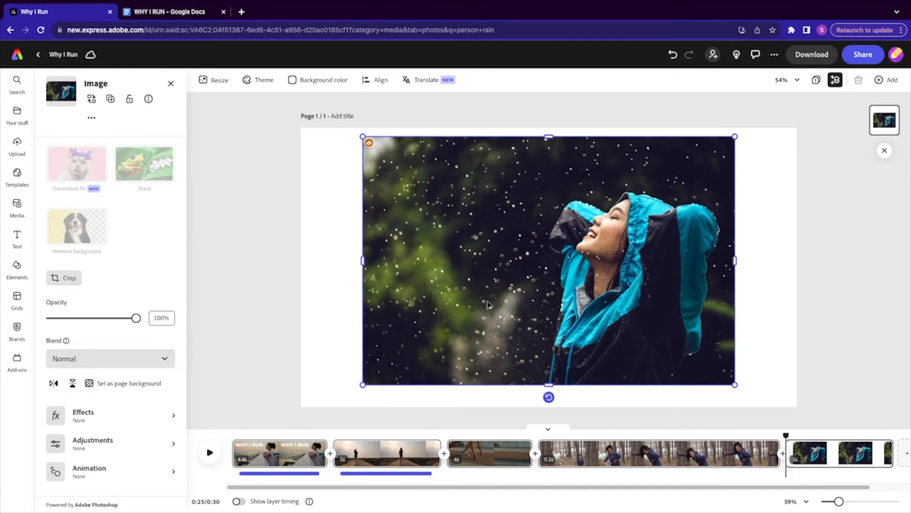
{"action": "left_click", "coordinate": [135, 382]}
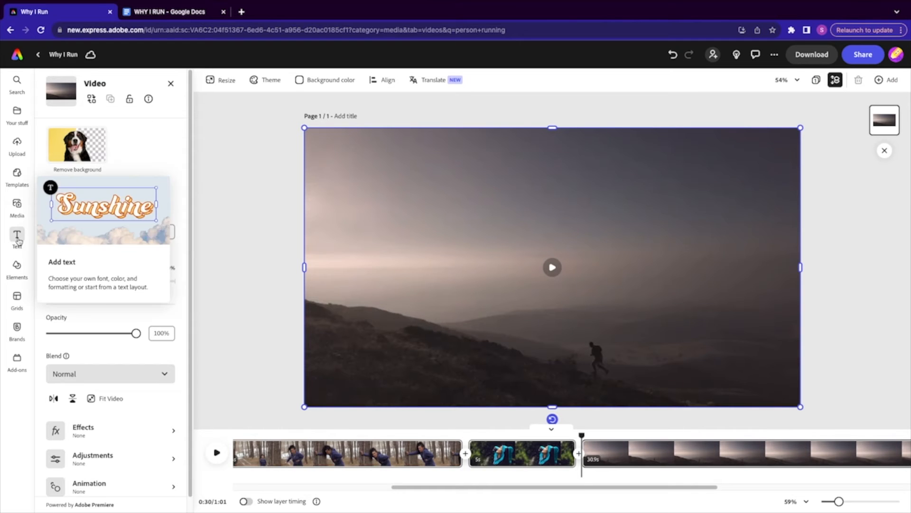
Step: Trim the misty hillside runner scene to about 6.6 seconds and follow it with a scene showing the woman in the red top
{"action": "scroll", "coordinate": [670, 441], "scroll_direction": "right", "scroll_amount": 5}
{"action": "left_click_drag", "start_coordinate": [240, 453], "coordinate": [762, 454]}
{"action": "mouse_move", "coordinate": [733, 435]}
{"action": "left_mouse_down"}
{"action": "mouse_move", "coordinate": [771, 435]}
{"action": "mouse_move", "coordinate": [725, 435]}
{"action": "left_mouse_up"}
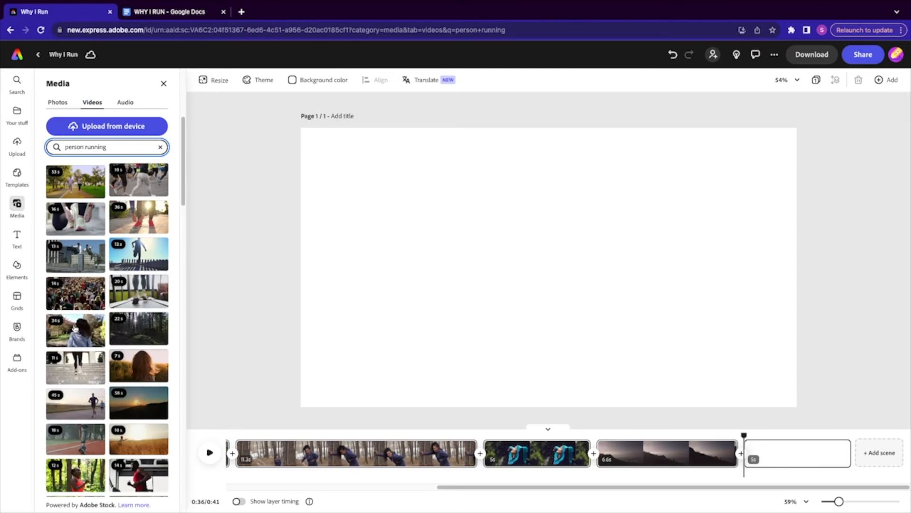
{"action": "left_click", "coordinate": [131, 207]}
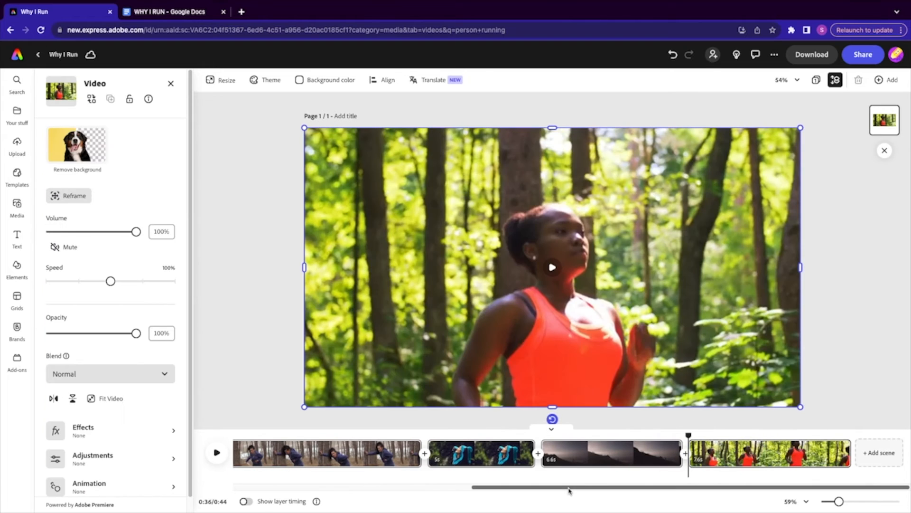
Step: Switch to the Google Docs script, highlight the first line "They ask me why I run", and return to Adobe Express
{"action": "left_click", "coordinate": [569, 489]}
{"action": "left_click_drag", "start_coordinate": [570, 489], "coordinate": [273, 481]}
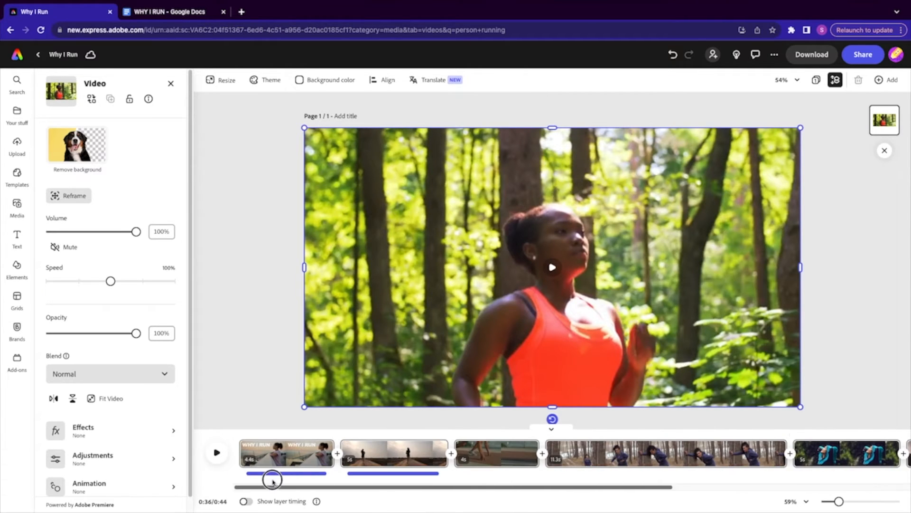
{"action": "left_click", "coordinate": [172, 15]}
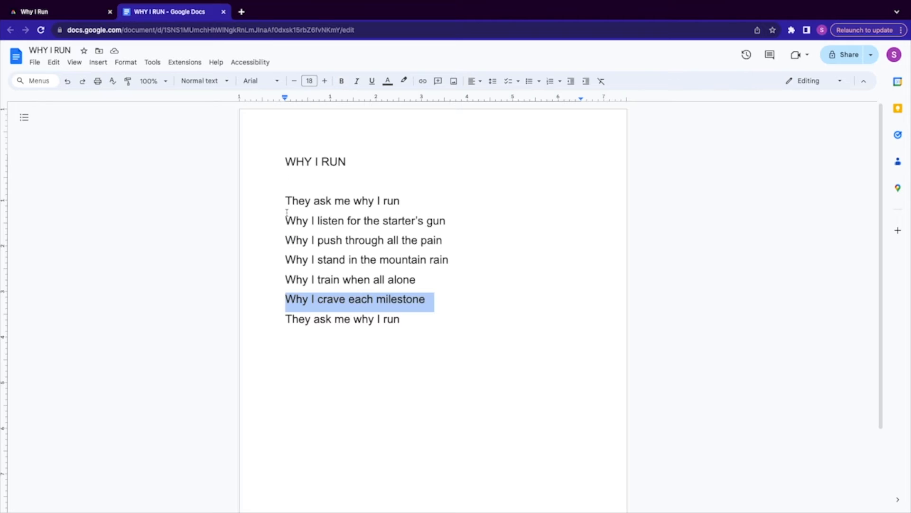
{"action": "left_click_drag", "start_coordinate": [400, 201], "coordinate": [236, 193]}
{"action": "left_click", "coordinate": [84, 13]}
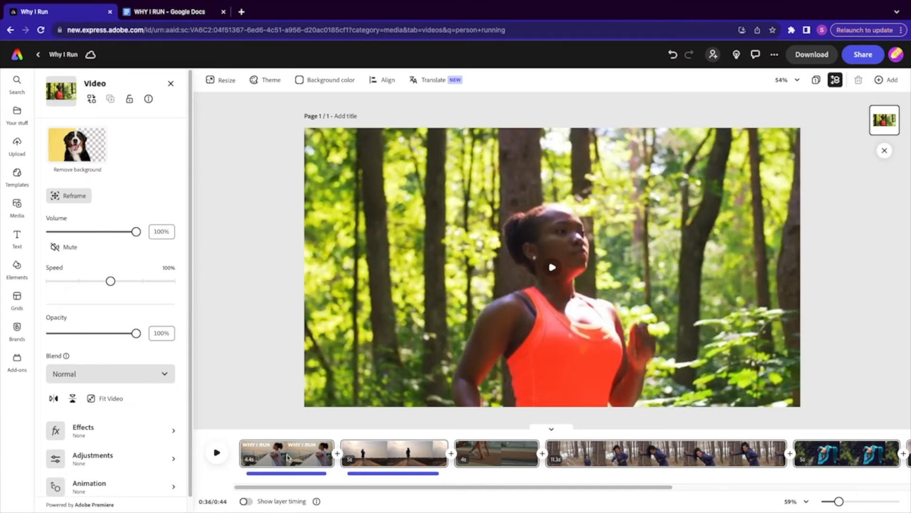
Step: Duplicate the opening title scene and move the copy to the end of the timeline
{"action": "right_click", "coordinate": [288, 456]}
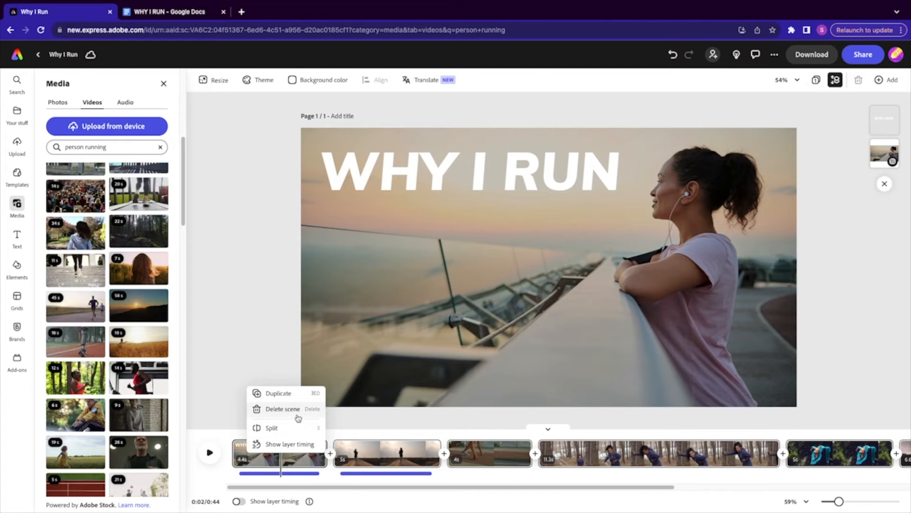
{"action": "left_click", "coordinate": [298, 394]}
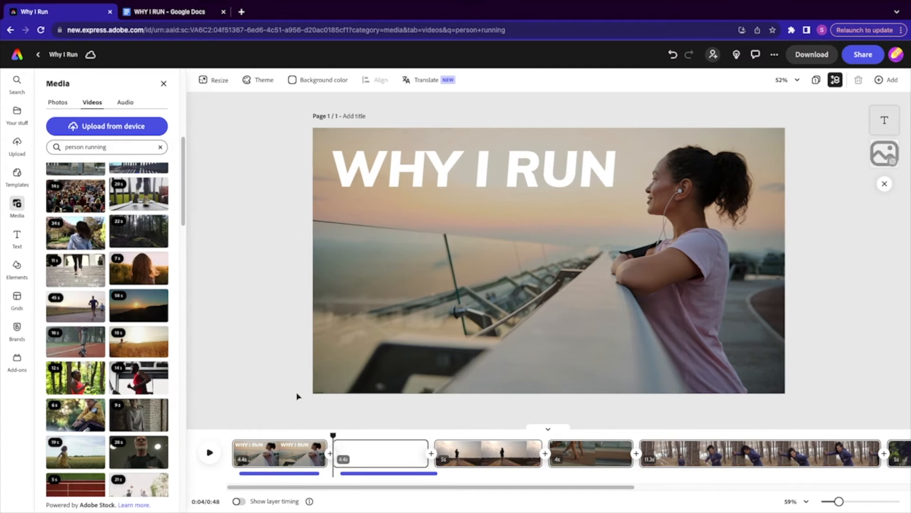
{"action": "left_click_drag", "start_coordinate": [381, 453], "coordinate": [725, 472]}
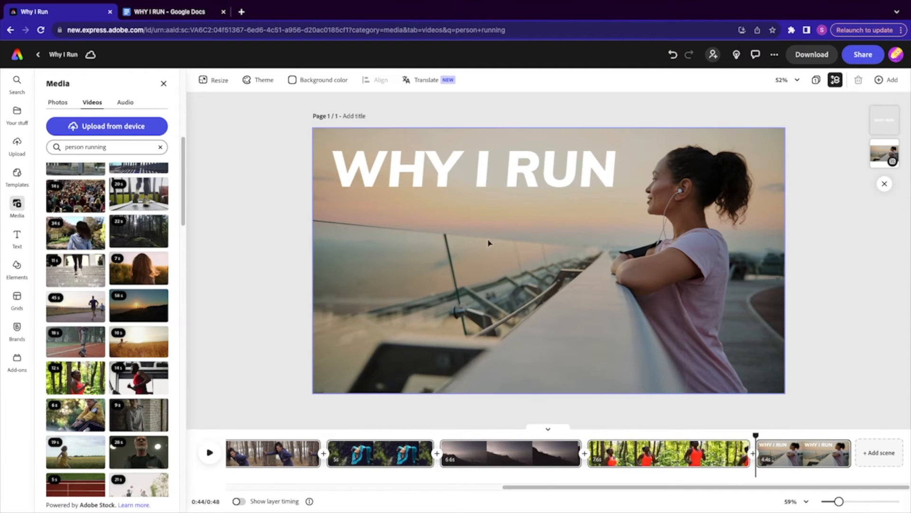
Step: Flip the closing title scene's background image horizontally and move the "WHY I RUN" text to the sky right of the woman
{"action": "left_click", "coordinate": [501, 262]}
{"action": "right_click", "coordinate": [501, 264]}
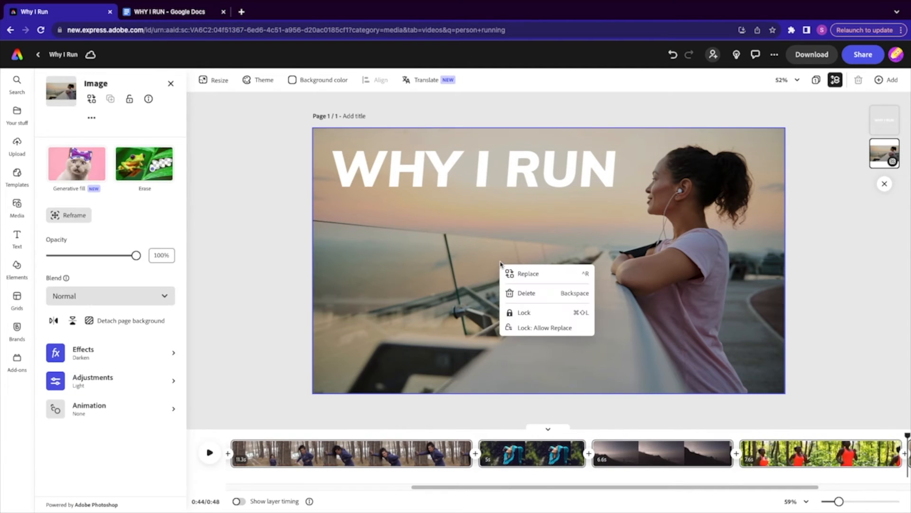
{"action": "left_click", "coordinate": [485, 261]}
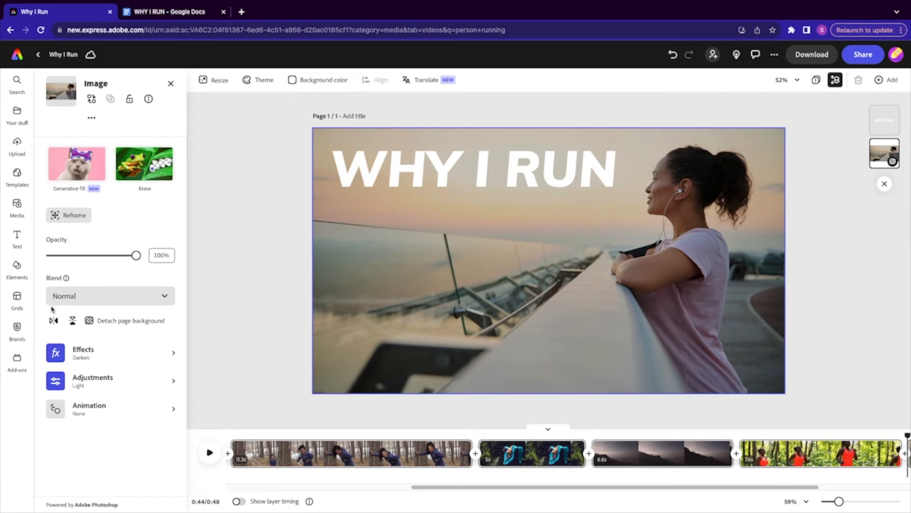
{"action": "left_click", "coordinate": [53, 321]}
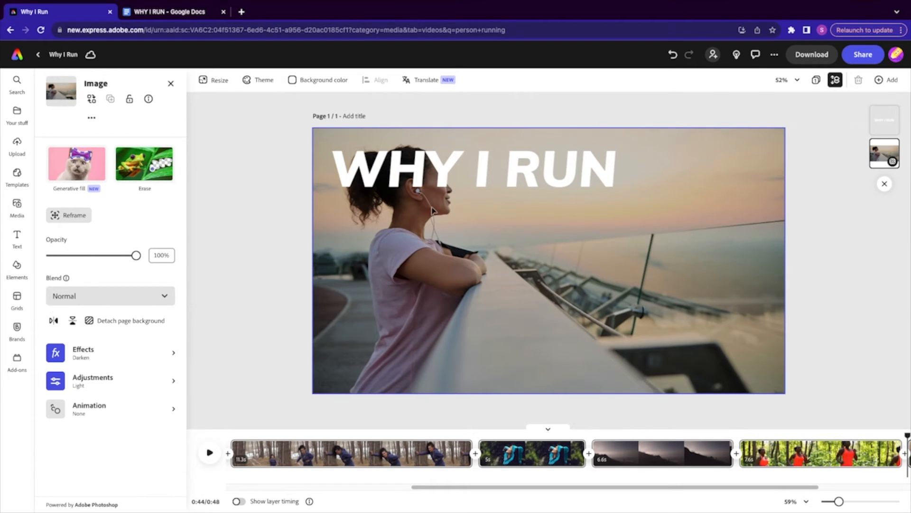
{"action": "left_click", "coordinate": [431, 158]}
{"action": "left_click_drag", "start_coordinate": [430, 157], "coordinate": [579, 153]}
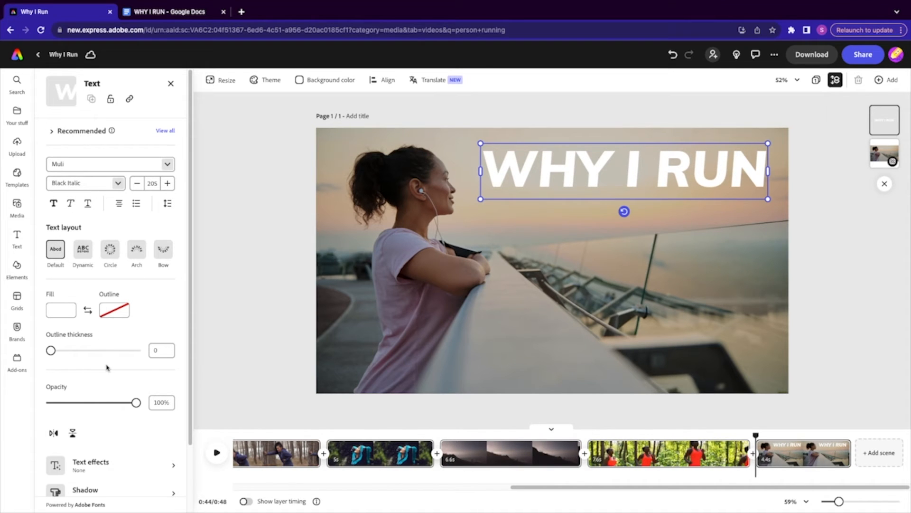
Step: Change the closing scene's background image effect to Tint
{"action": "left_click", "coordinate": [364, 251]}
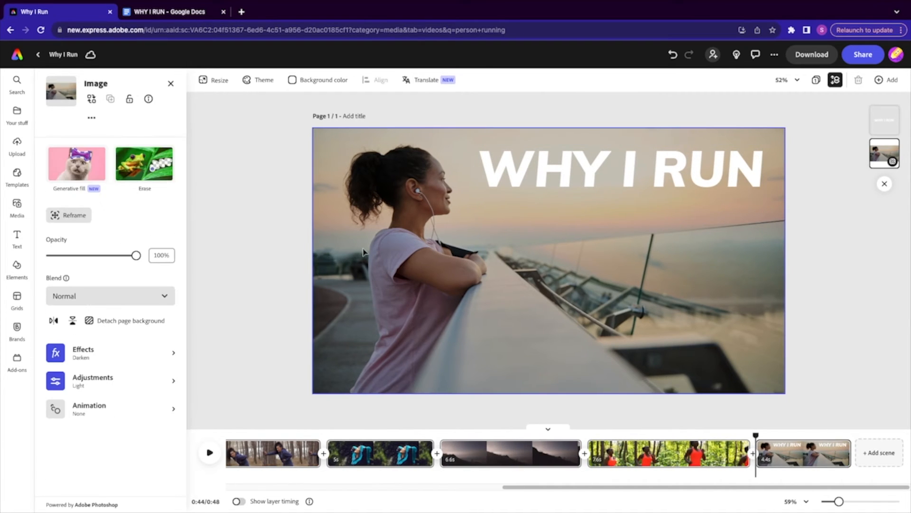
{"action": "left_click", "coordinate": [109, 353]}
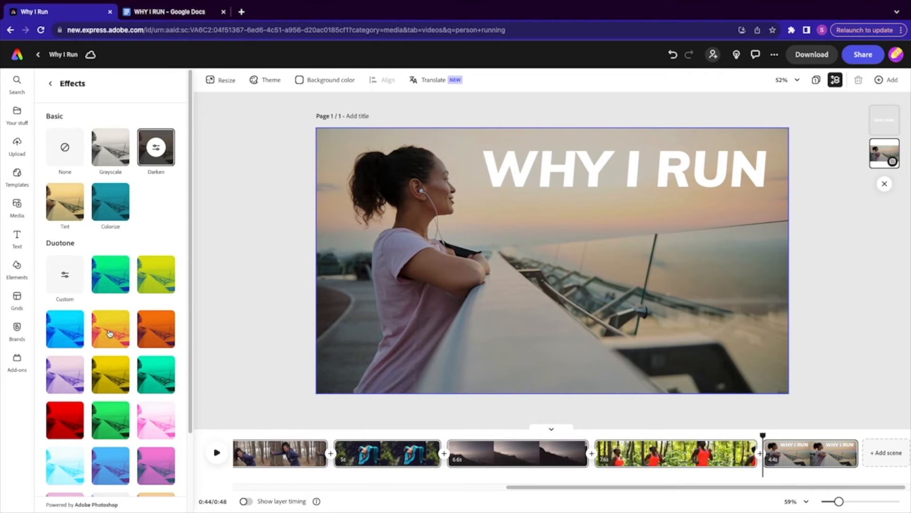
{"action": "left_click", "coordinate": [72, 202]}
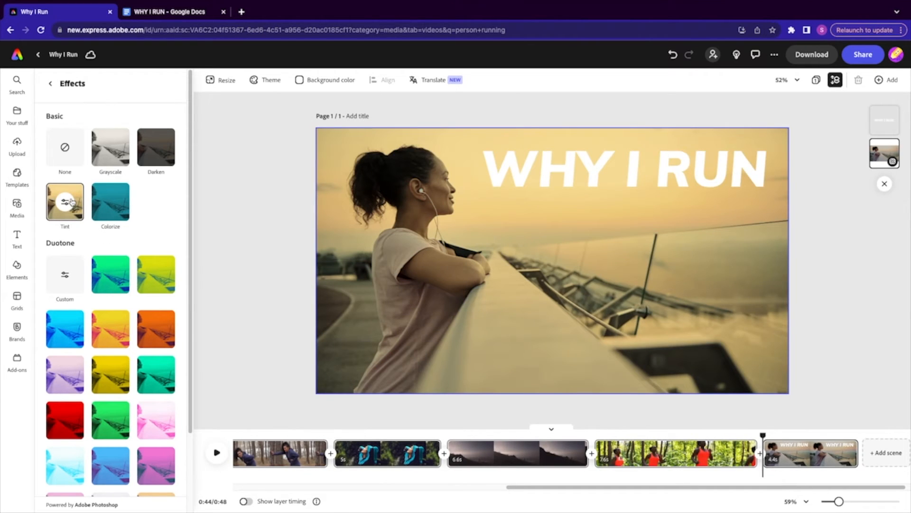
{"action": "left_click", "coordinate": [50, 83]}
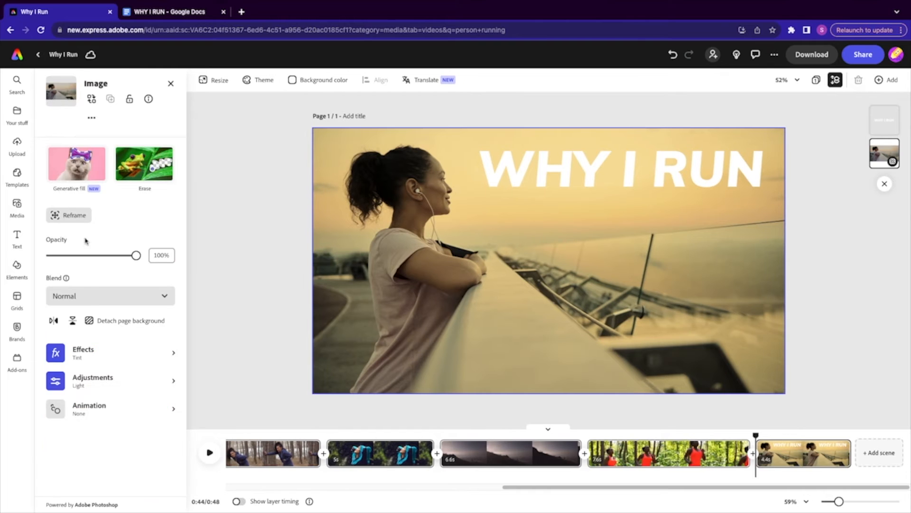
Step: Adjust the closing background image to brightness -90, highlights -71 and saturation 56
{"action": "left_click", "coordinate": [95, 379]}
{"action": "left_click_drag", "start_coordinate": [76, 186], "coordinate": [55, 186]}
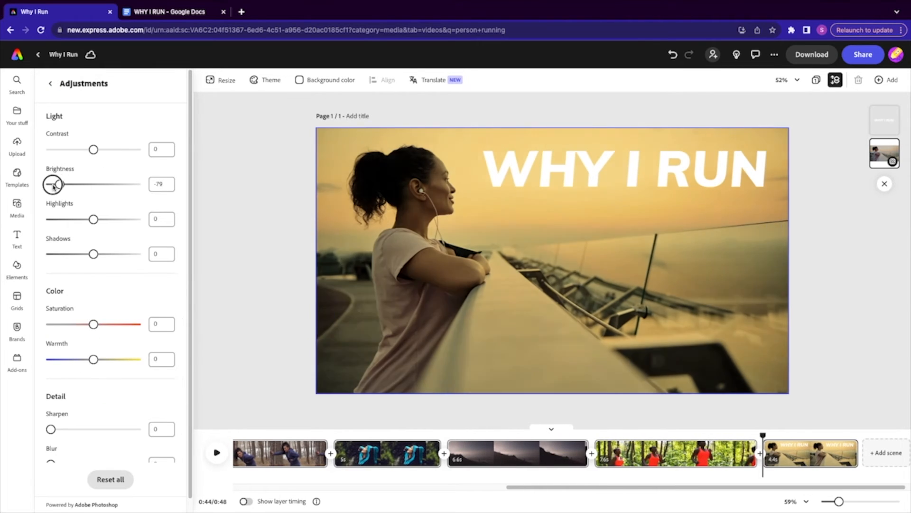
{"action": "left_click_drag", "start_coordinate": [89, 222], "coordinate": [62, 222]}
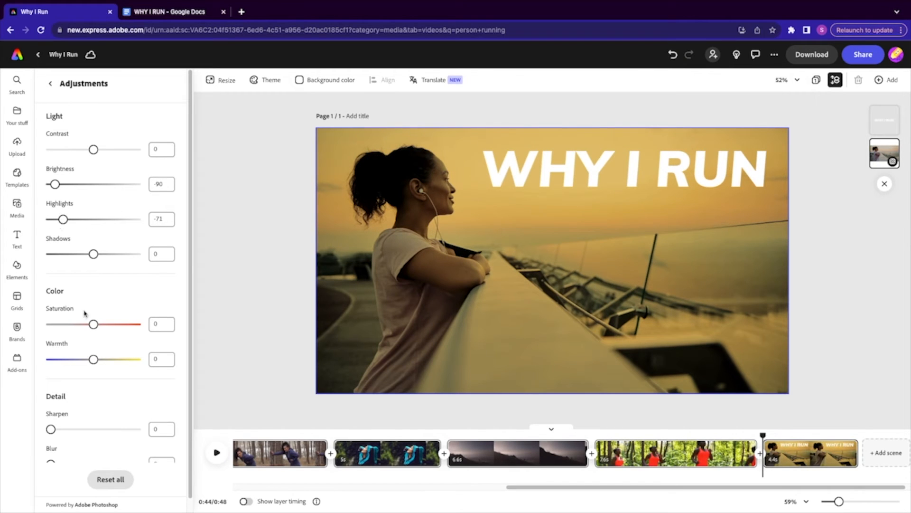
{"action": "left_click_drag", "start_coordinate": [93, 325], "coordinate": [121, 327]}
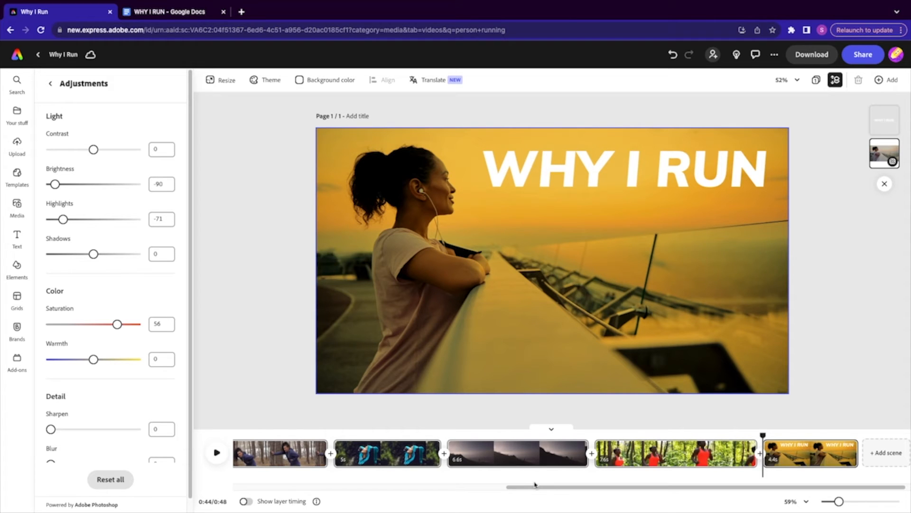
Step: Apply a Drop in animation with a 2.93 s duration to the opening scene's "WHY I RUN" text
{"action": "left_click_drag", "start_coordinate": [539, 489], "coordinate": [218, 474]}
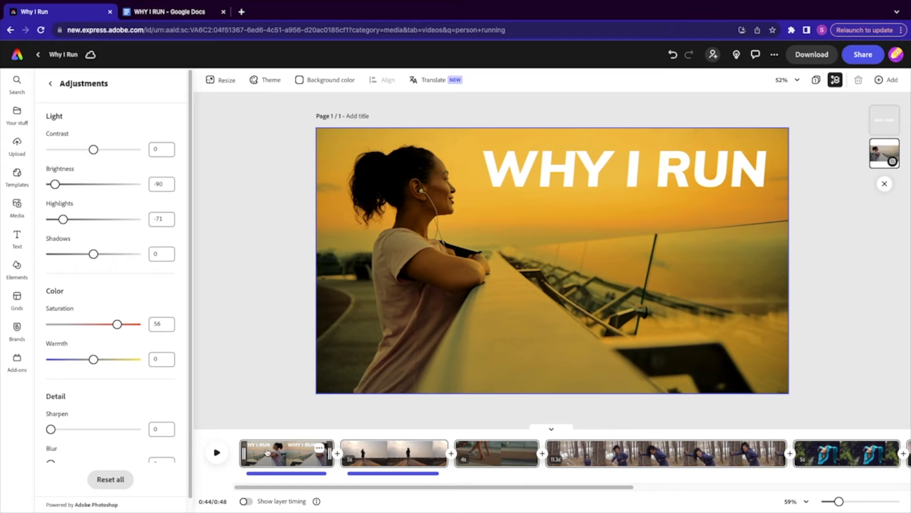
{"action": "left_click", "coordinate": [267, 452]}
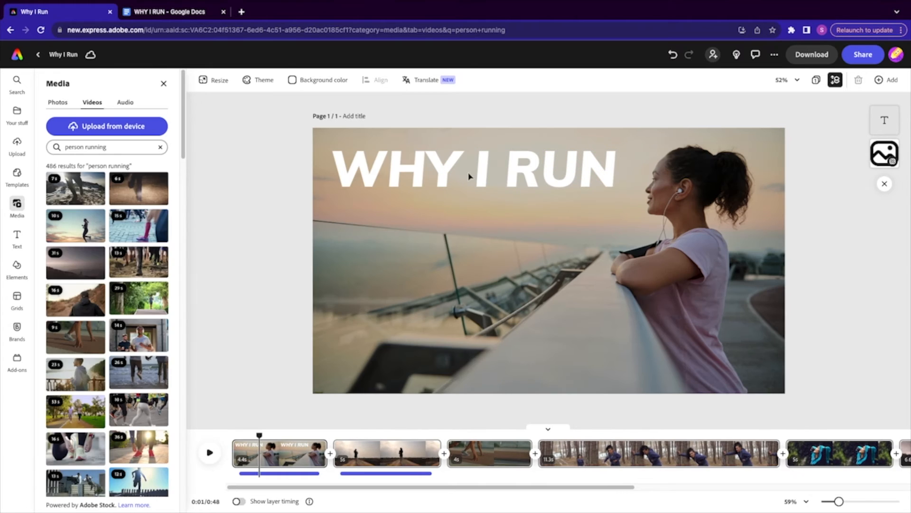
{"action": "left_click", "coordinate": [426, 166]}
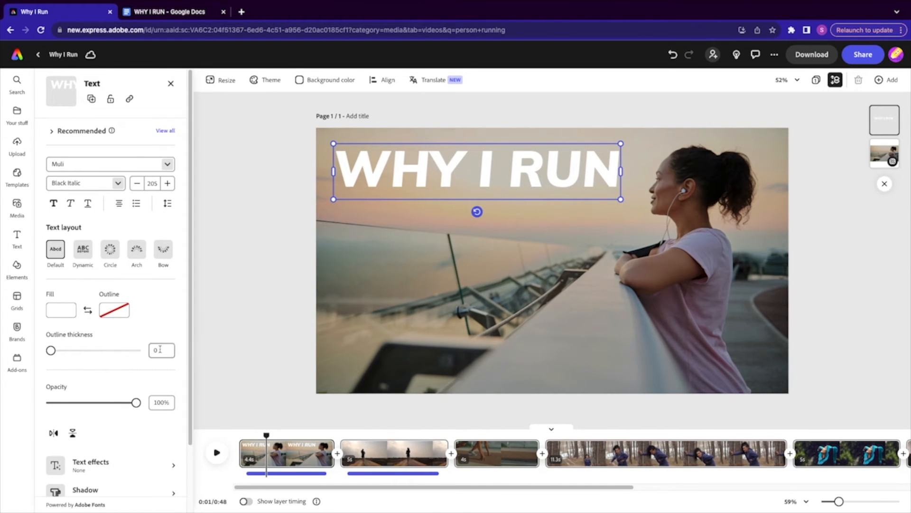
{"action": "scroll", "coordinate": [77, 372], "scroll_direction": "down", "scroll_amount": 2}
{"action": "left_click", "coordinate": [90, 470]}
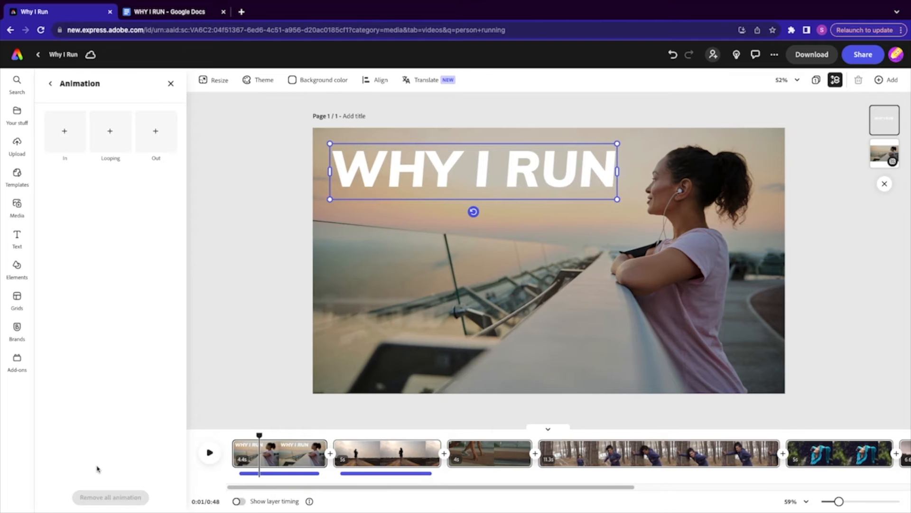
{"action": "left_click", "coordinate": [65, 135]}
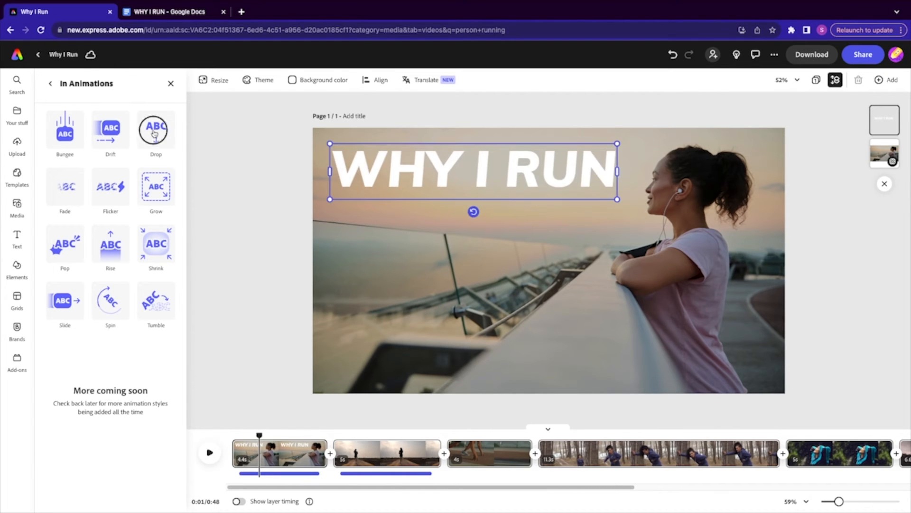
{"action": "left_click", "coordinate": [154, 135]}
{"action": "left_click_drag", "start_coordinate": [53, 199], "coordinate": [114, 204]}
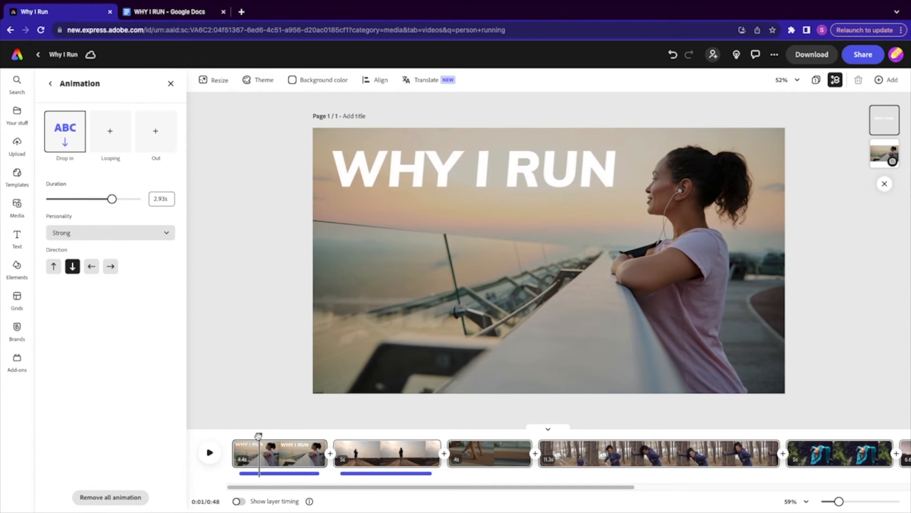
{"action": "left_click", "coordinate": [157, 135]}
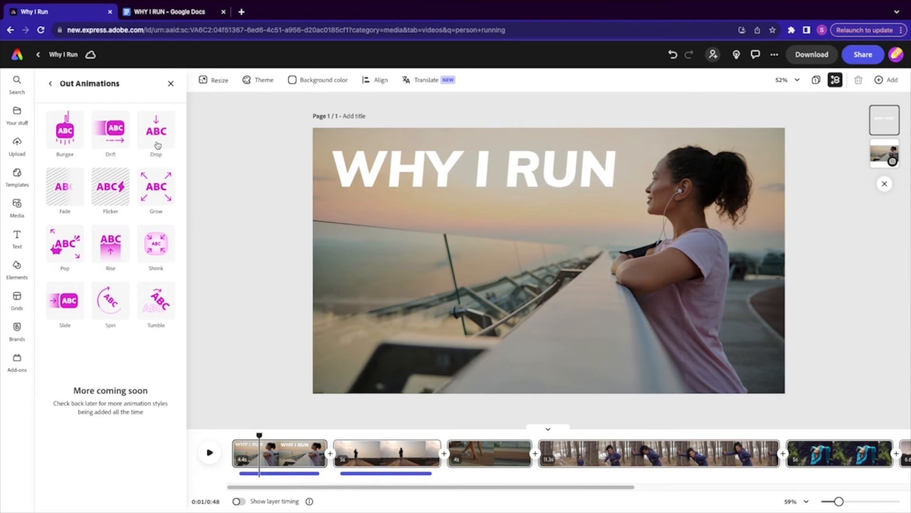
{"action": "left_click", "coordinate": [170, 87]}
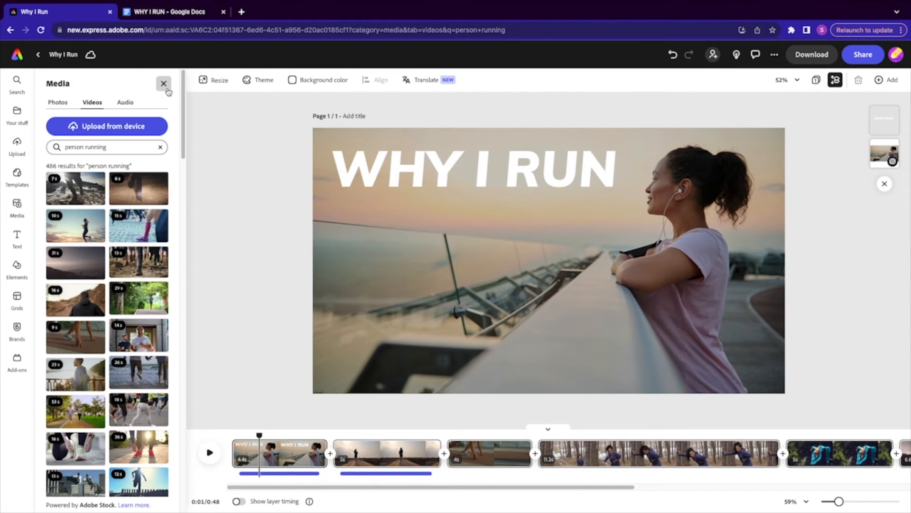
Step: Record a voiceover starting near the beginning of the scene with the woman running in the forest
{"action": "left_click_drag", "start_coordinate": [259, 434], "coordinate": [553, 442]}
{"action": "left_click", "coordinate": [557, 447]}
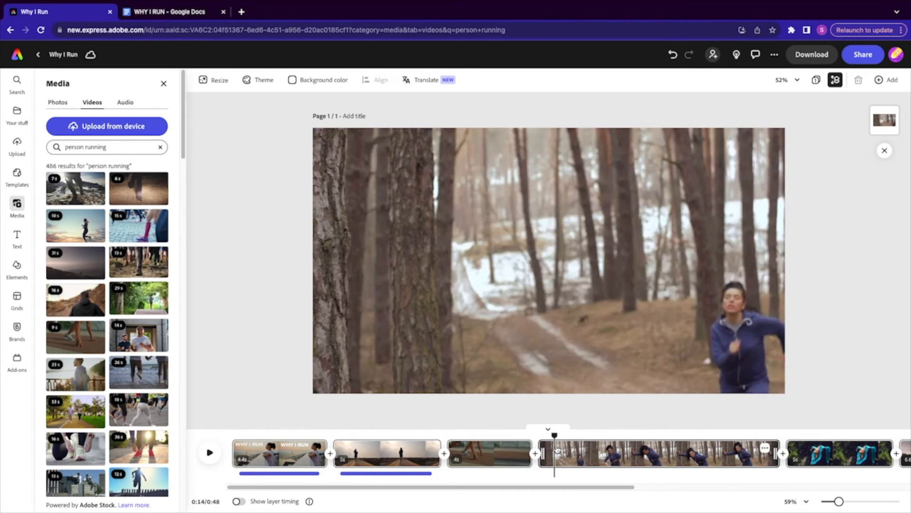
{"action": "left_click", "coordinate": [125, 102]}
{"action": "left_click", "coordinate": [113, 149]}
{"action": "left_click", "coordinate": [108, 176]}
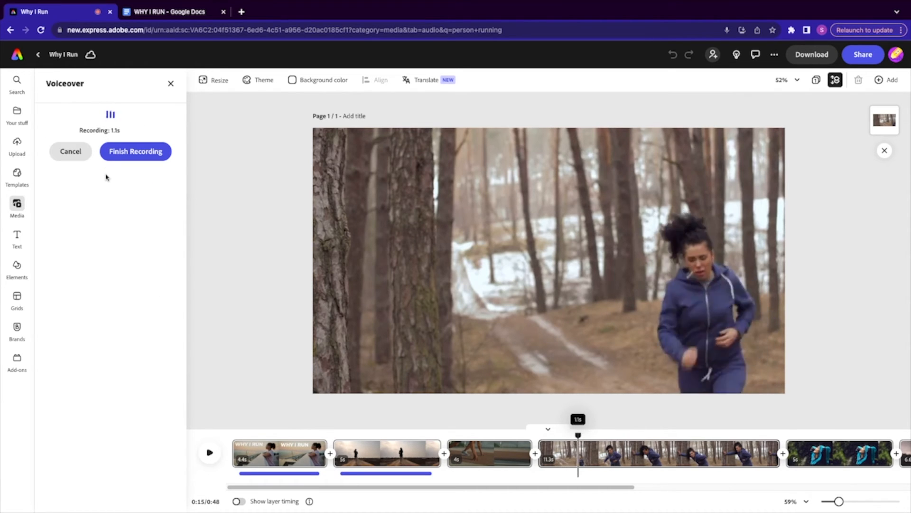
{"action": "left_click", "coordinate": [134, 151]}
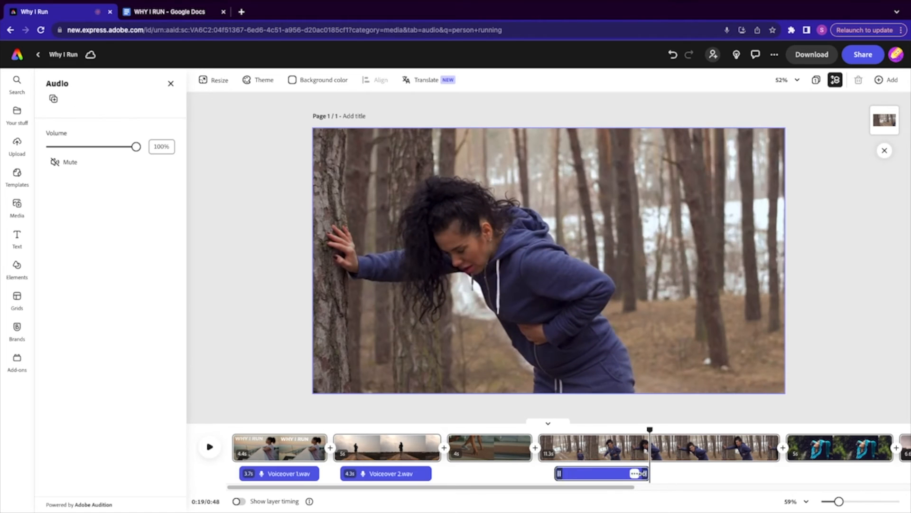
Step: Trim both ends of the forest scene to a 6.7 s length and shift its voiceover clip beneath it
{"action": "left_click_drag", "start_coordinate": [614, 475], "coordinate": [671, 474]}
{"action": "left_click_drag", "start_coordinate": [546, 449], "coordinate": [596, 447]}
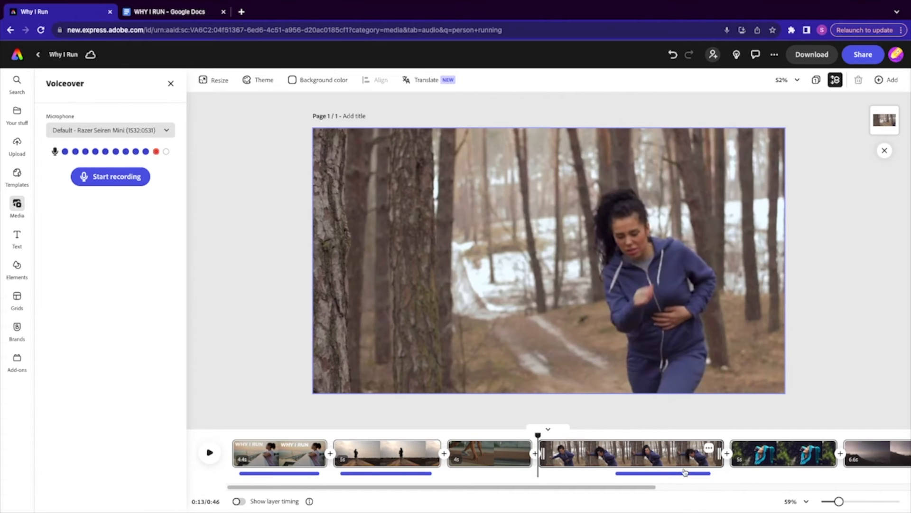
{"action": "left_click", "coordinate": [662, 475]}
{"action": "left_click_drag", "start_coordinate": [662, 475], "coordinate": [622, 474]}
{"action": "left_click_drag", "start_coordinate": [722, 449], "coordinate": [677, 444]}
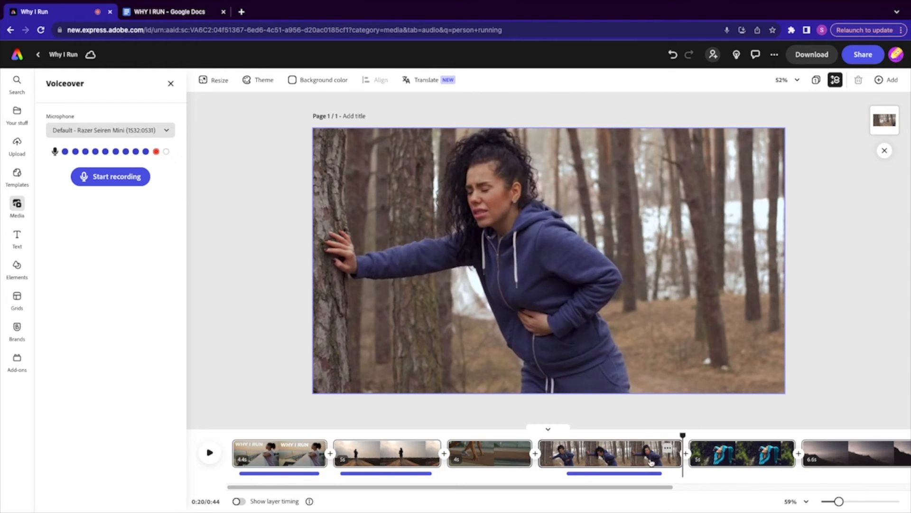
{"action": "left_click", "coordinate": [639, 476]}
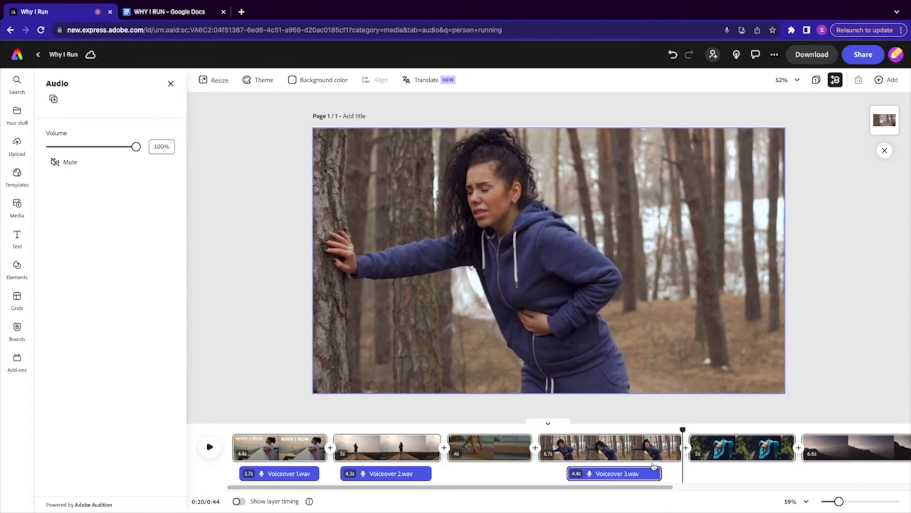
Step: Add the text "PAIN" to the forest scene with a white fill
{"action": "left_click", "coordinate": [17, 238]}
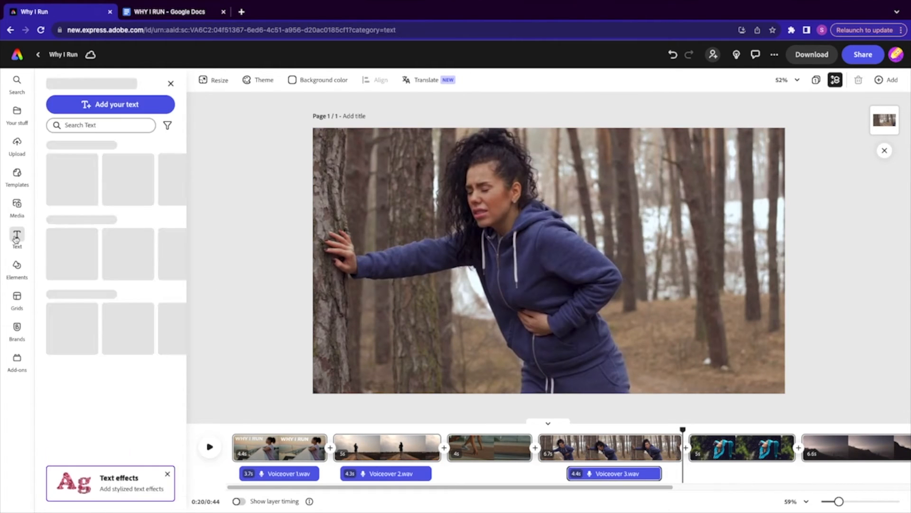
{"action": "left_click", "coordinate": [80, 100]}
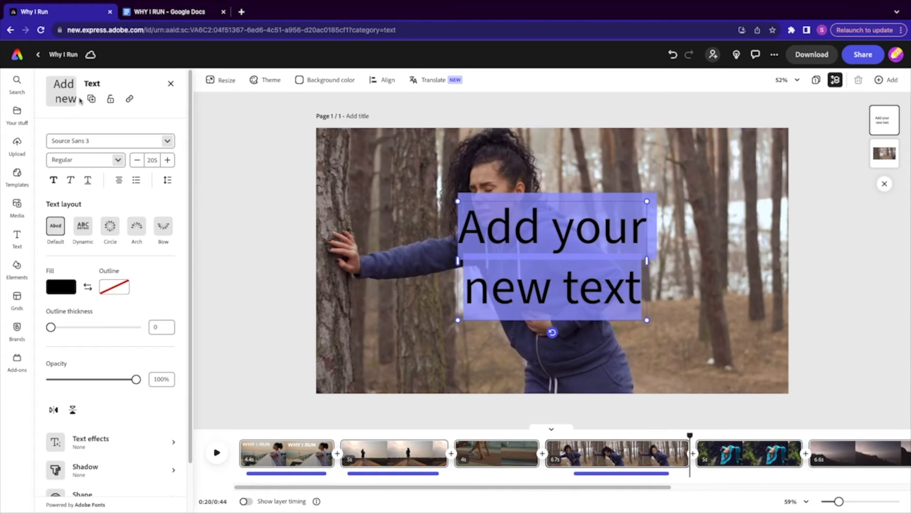
{"action": "type", "text": "PAIN"}
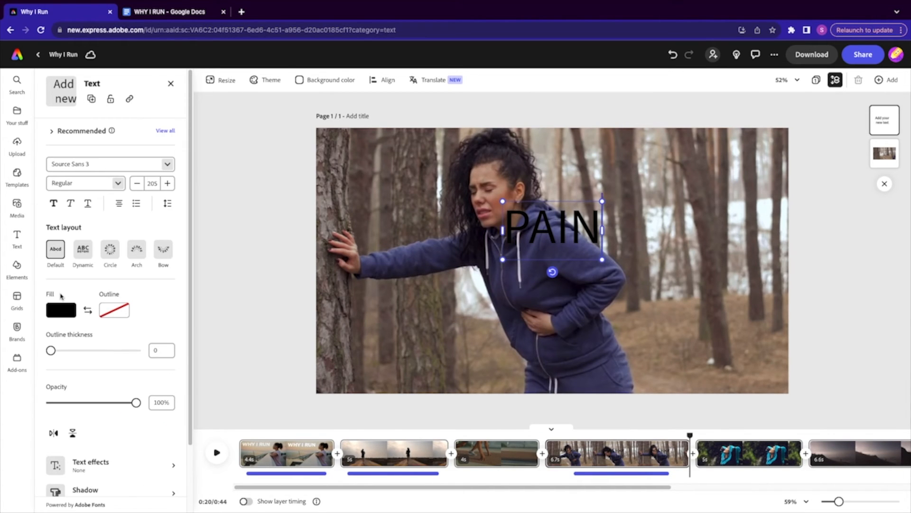
{"action": "left_click", "coordinate": [61, 309]}
{"action": "left_click", "coordinate": [116, 263]}
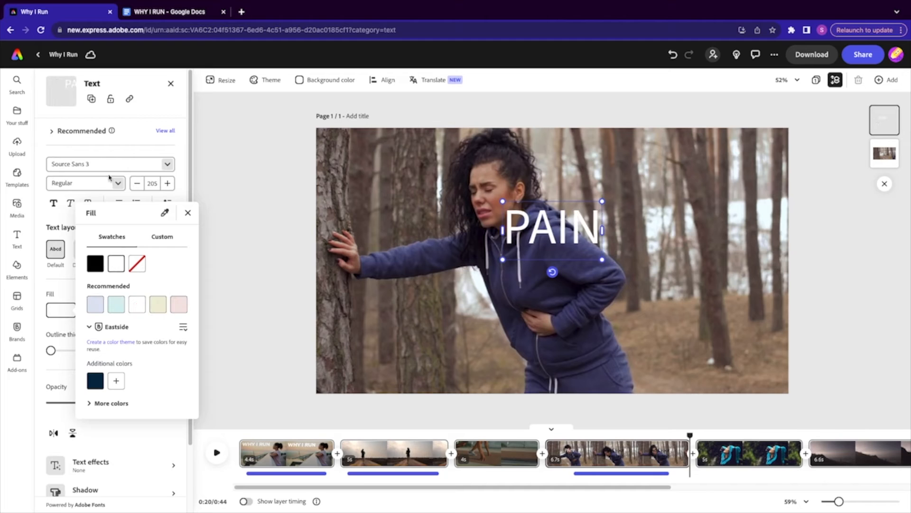
Step: Set the "PAIN" text in Alfarn 2 Regular, enlarge it to size 485 and centre it on the page
{"action": "left_click", "coordinate": [167, 164]}
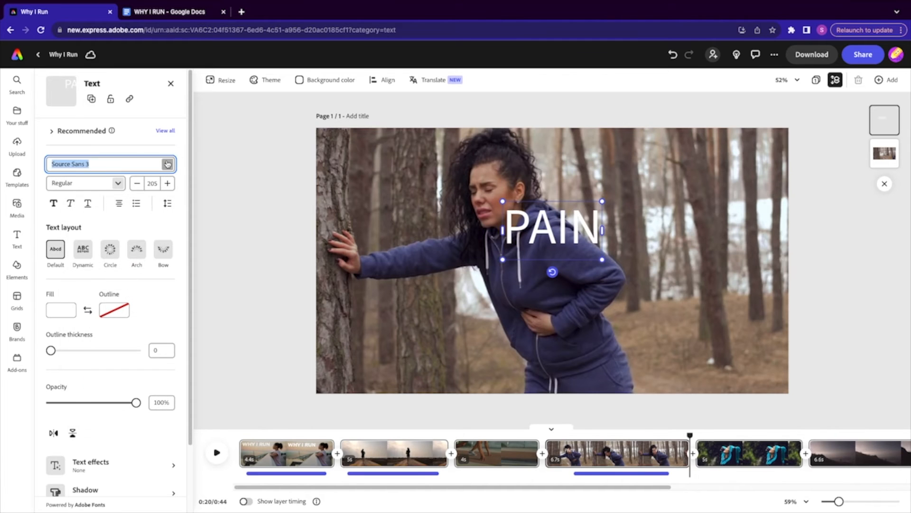
{"action": "scroll", "coordinate": [122, 292], "scroll_direction": "down", "scroll_amount": 6}
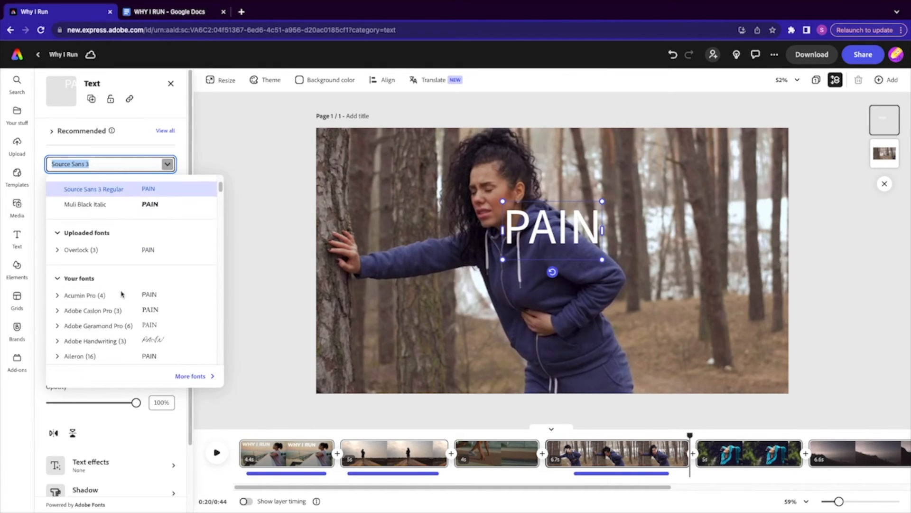
{"action": "scroll", "coordinate": [122, 294], "scroll_direction": "down", "scroll_amount": 2}
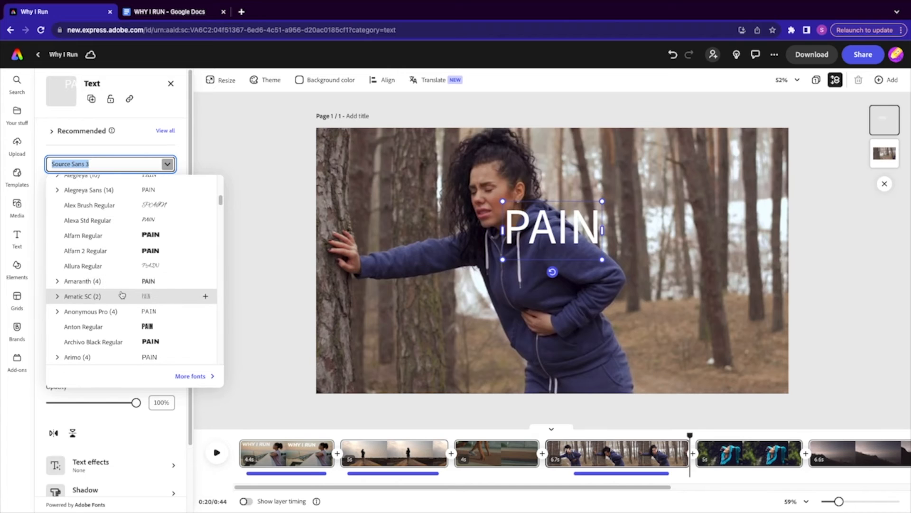
{"action": "left_click", "coordinate": [103, 250]}
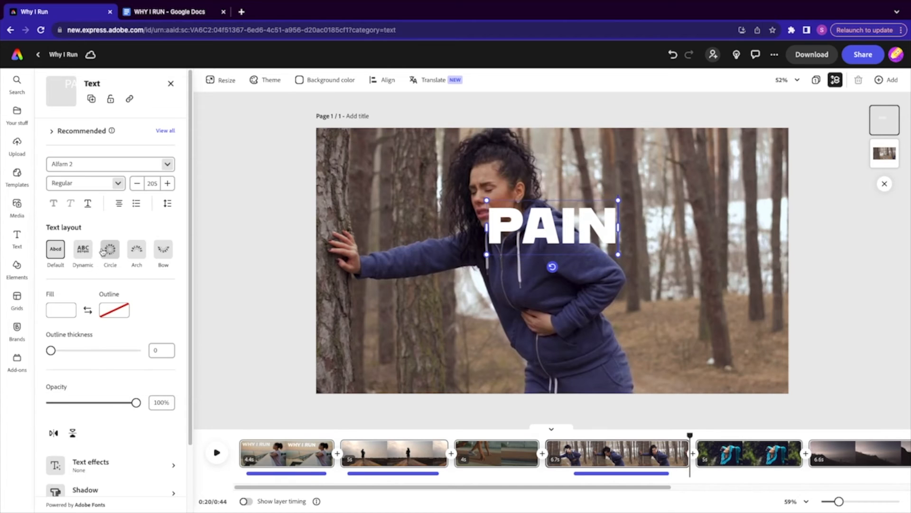
{"action": "left_click_drag", "start_coordinate": [489, 252], "coordinate": [307, 327]}
{"action": "left_click", "coordinate": [489, 263]}
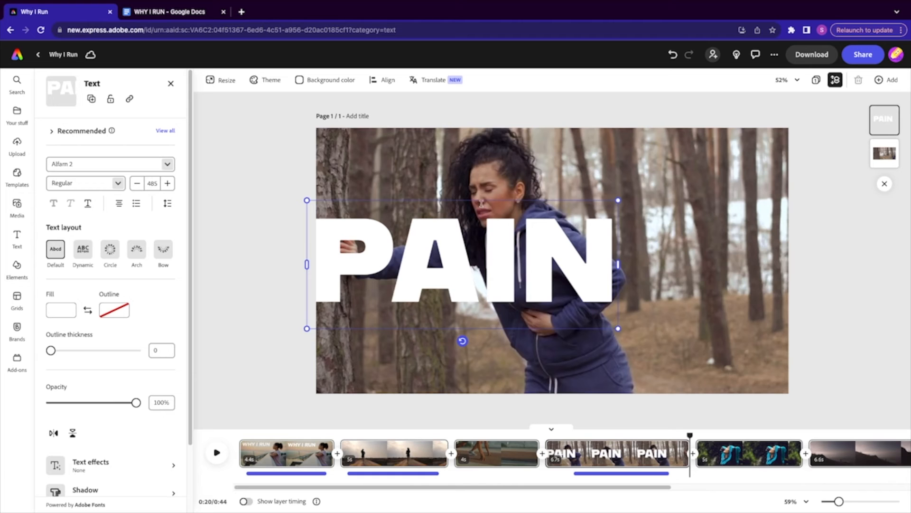
{"action": "left_click_drag", "start_coordinate": [480, 199], "coordinate": [572, 196]}
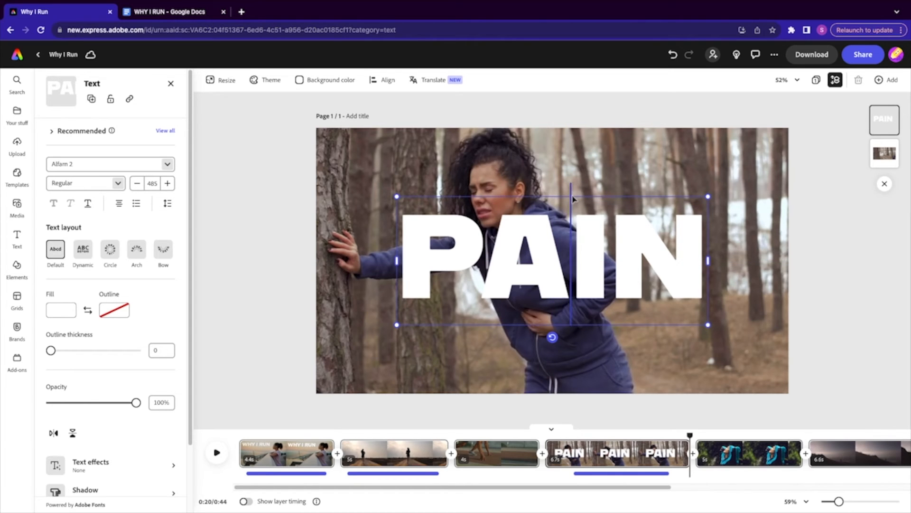
Step: Duplicate the forest video layer behind the "PAIN" text
{"action": "left_click", "coordinate": [761, 341]}
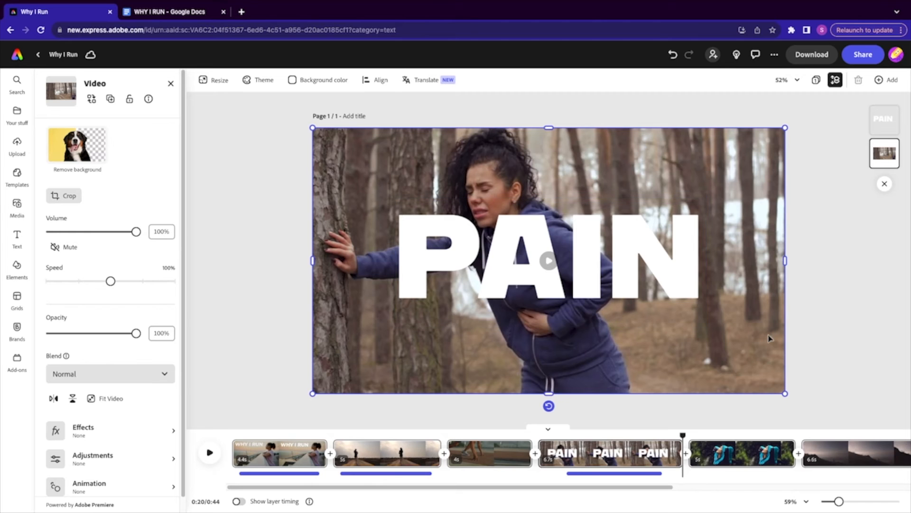
{"action": "right_click", "coordinate": [770, 338]}
{"action": "left_click", "coordinate": [793, 204]}
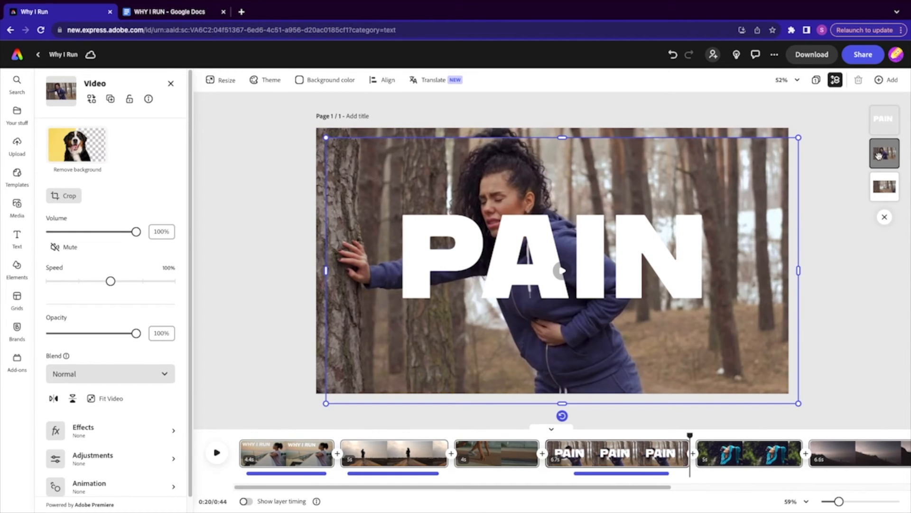
Step: Fit the duplicated forest video to the page and remove its background
{"action": "right_click", "coordinate": [101, 396]}
{"action": "left_click", "coordinate": [180, 326]}
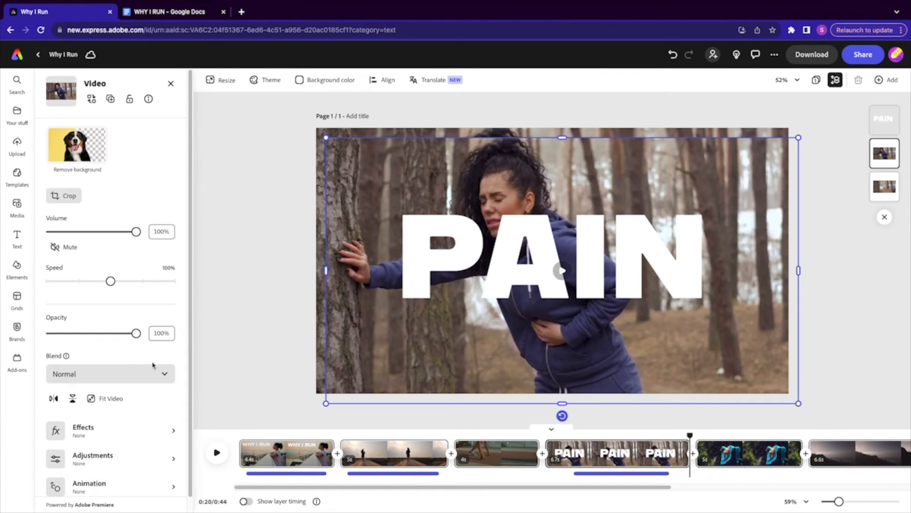
{"action": "left_click", "coordinate": [95, 399]}
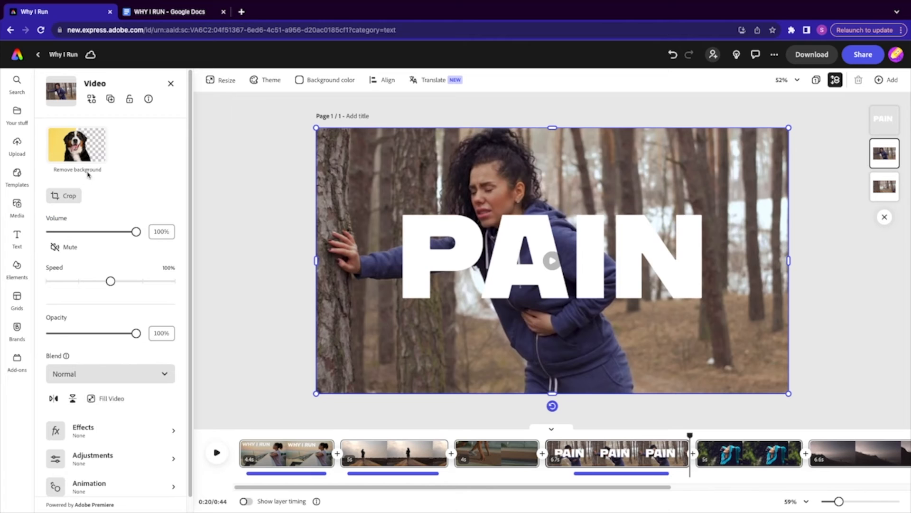
{"action": "left_click", "coordinate": [79, 145]}
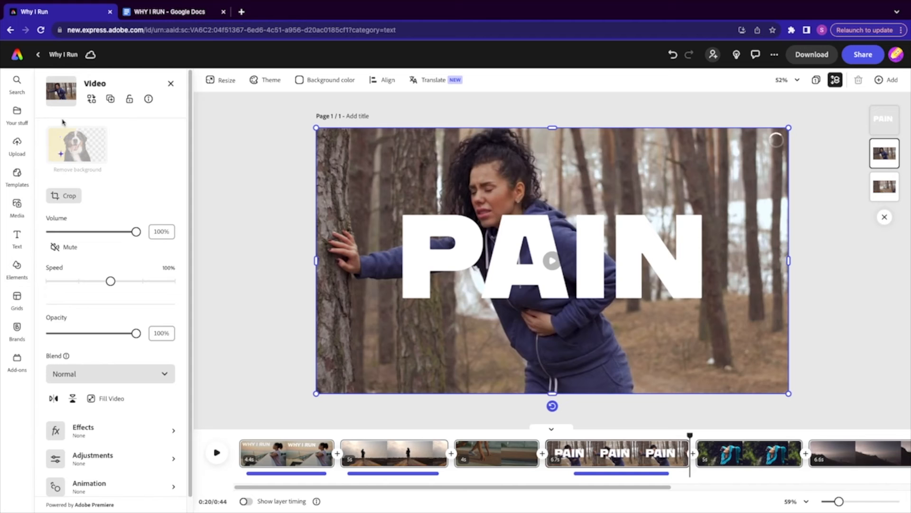
Step: Duplicate the "PAIN" text and align the copy exactly over the original
{"action": "left_click", "coordinate": [637, 257]}
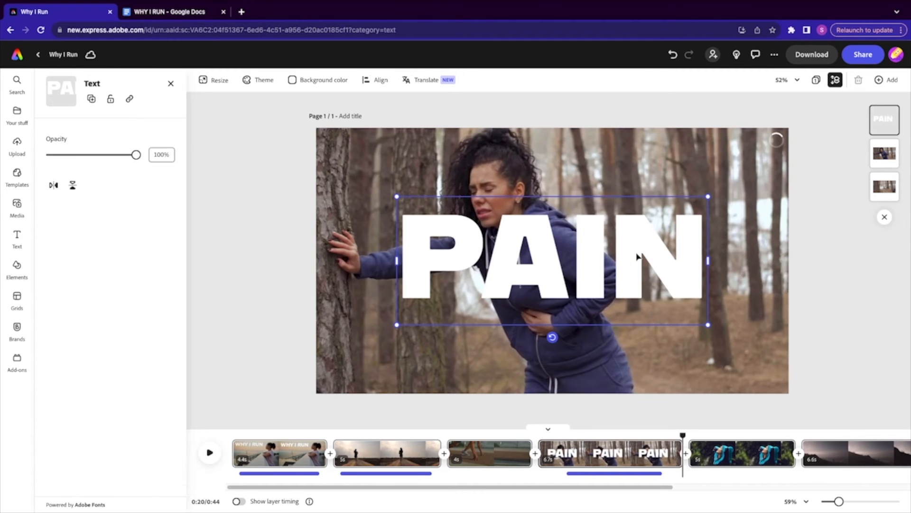
{"action": "right_click", "coordinate": [637, 257]}
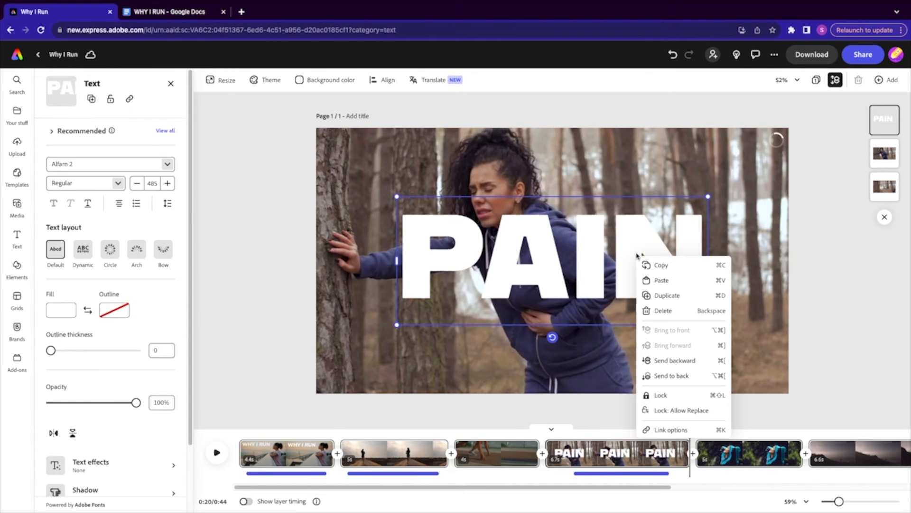
{"action": "left_click", "coordinate": [666, 294]}
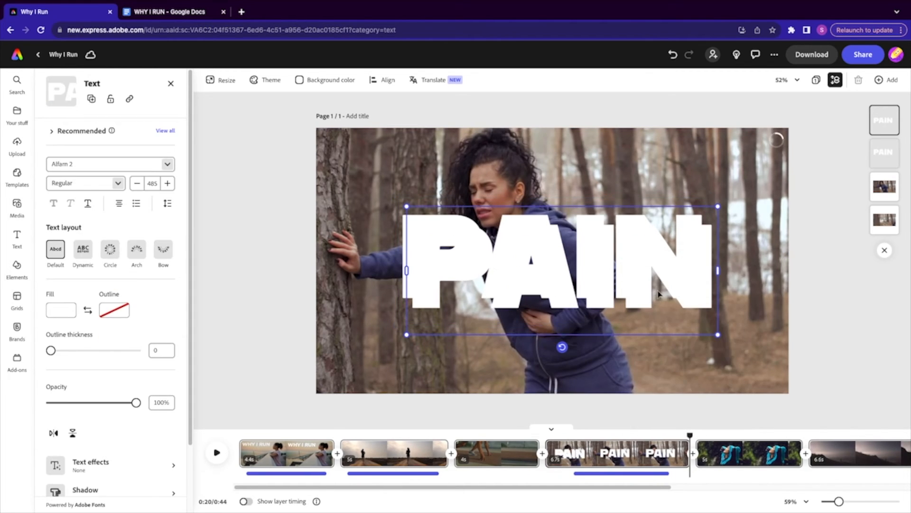
{"action": "mouse_move", "coordinate": [584, 256]}
{"action": "left_mouse_down"}
{"action": "mouse_move", "coordinate": [582, 241]}
{"action": "mouse_move", "coordinate": [572, 242]}
{"action": "left_mouse_up"}
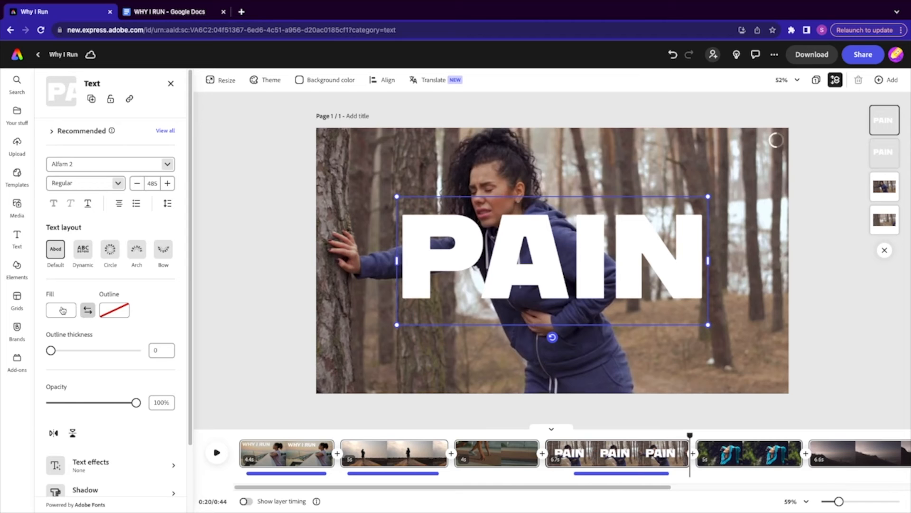
Step: Turn the top "PAIN" copy into outline-only text with a white outline of thickness 15 and no fill
{"action": "left_click", "coordinate": [87, 310]}
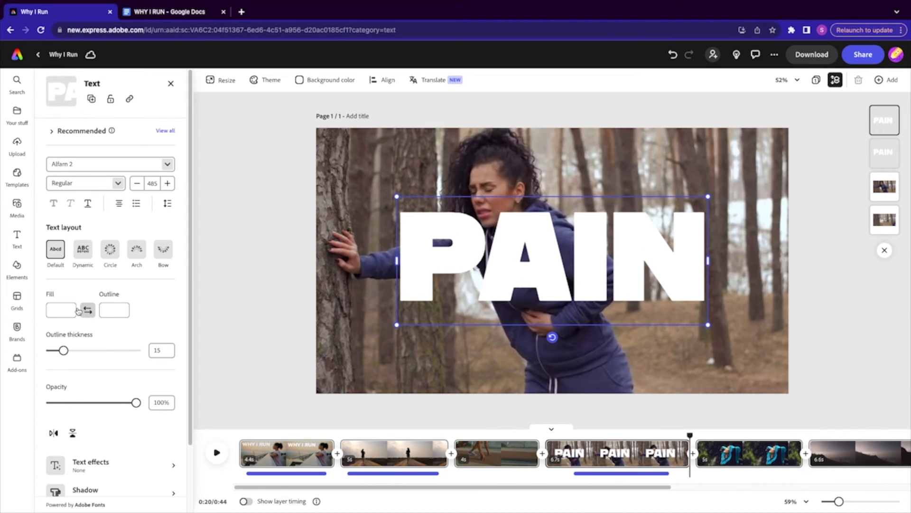
{"action": "left_click", "coordinate": [66, 312]}
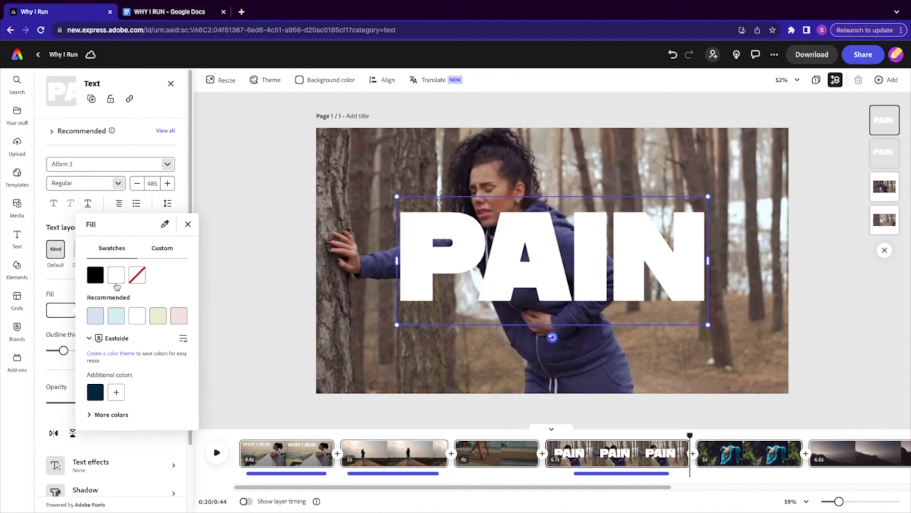
{"action": "left_click", "coordinate": [137, 279]}
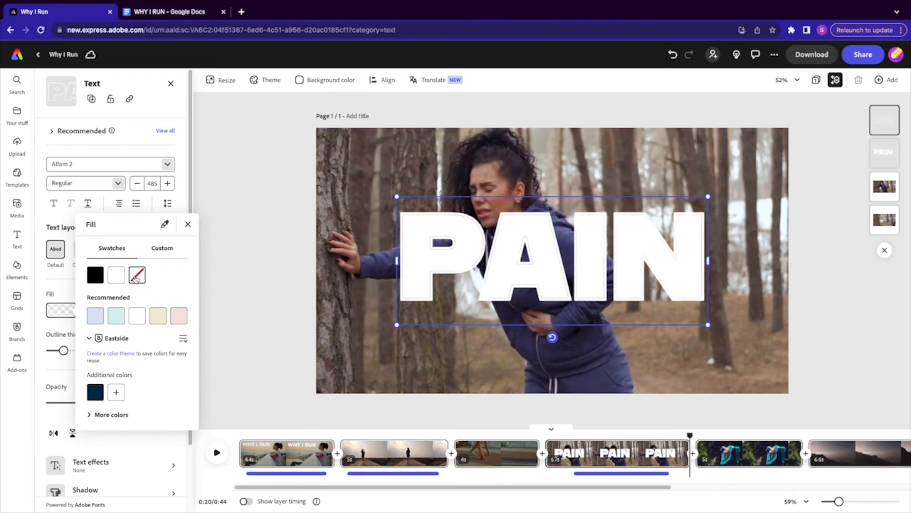
{"action": "left_click", "coordinate": [187, 224]}
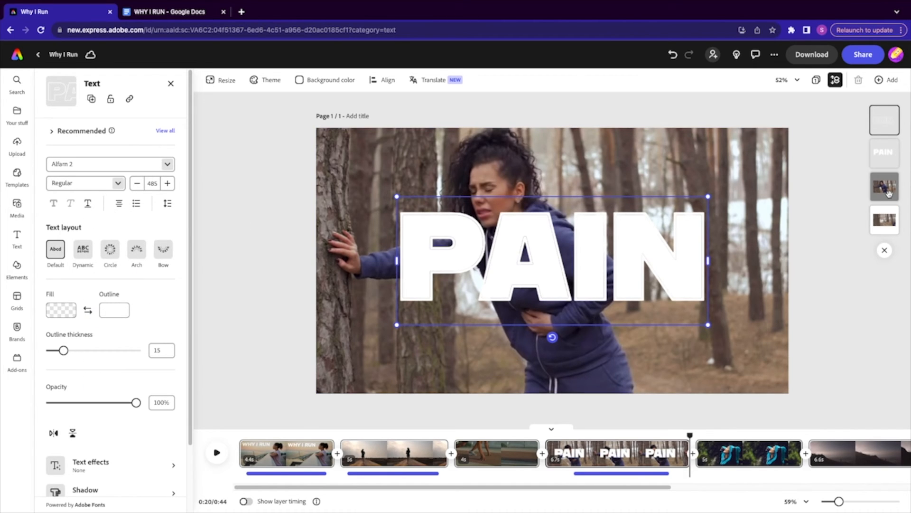
Step: Move the background-removed forest video between the two "PAIN" text layers and play the scene from its start
{"action": "left_click", "coordinate": [886, 188]}
{"action": "left_click_drag", "start_coordinate": [889, 192], "coordinate": [885, 153]}
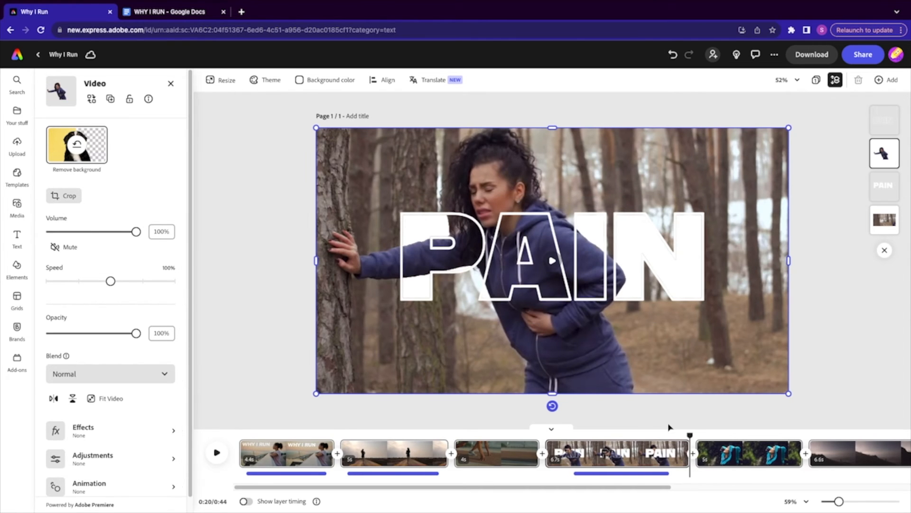
{"action": "left_click_drag", "start_coordinate": [690, 434], "coordinate": [545, 433]}
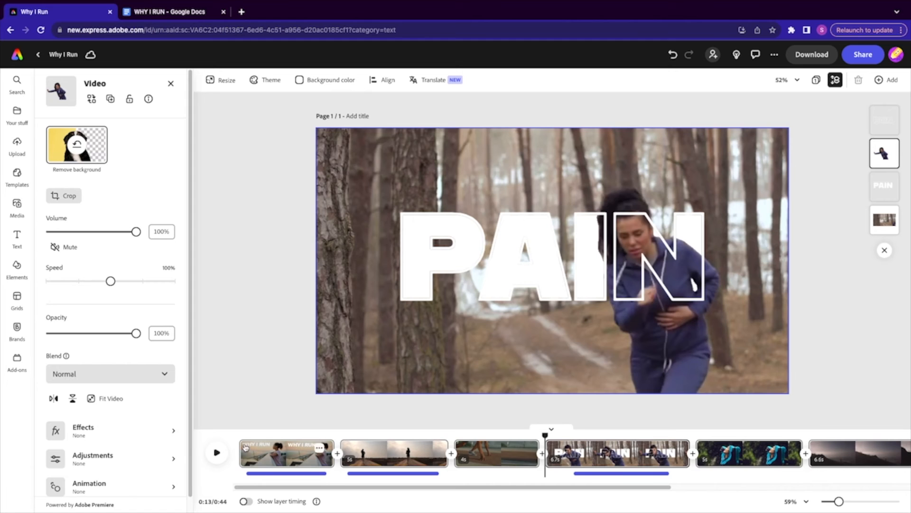
{"action": "left_click", "coordinate": [215, 455]}
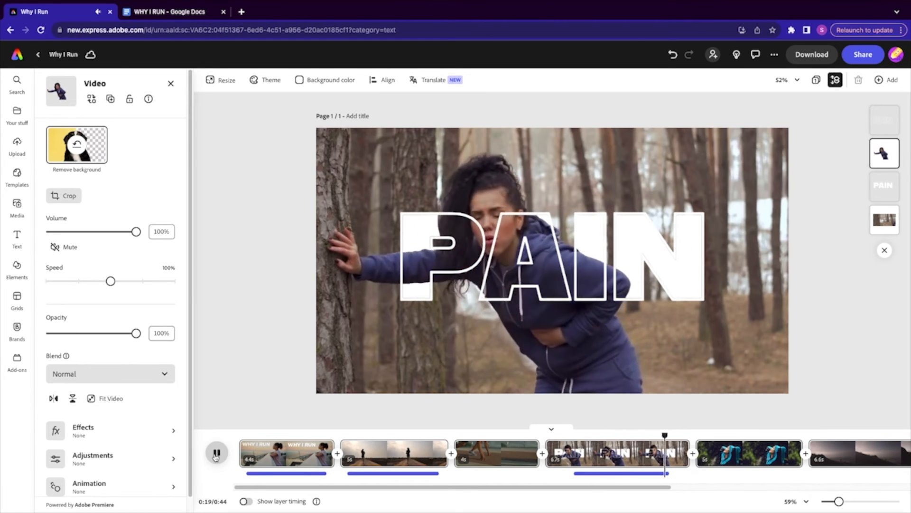
{"action": "left_click", "coordinate": [216, 454]}
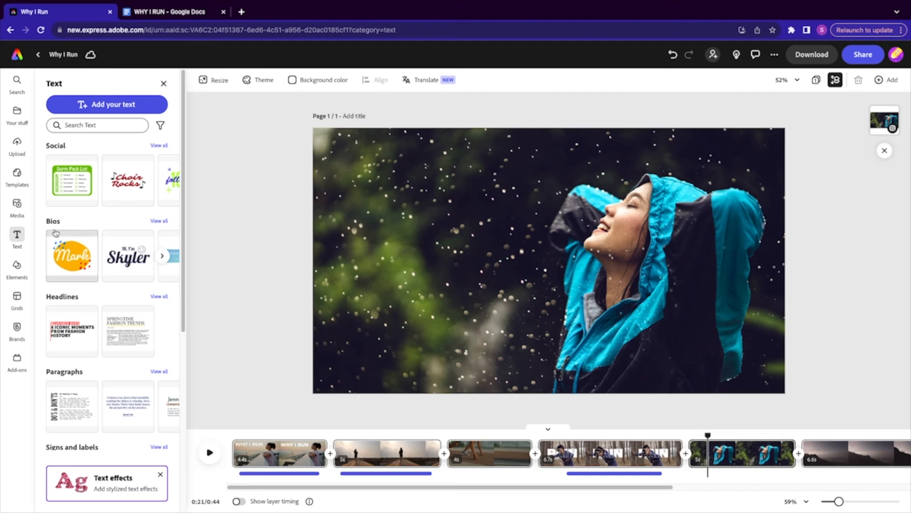
Step: Search the stock videos for "rain" and add the 15-second white-on-black rain clip to the blue raincoat scene
{"action": "left_click", "coordinate": [17, 205]}
{"action": "left_click", "coordinate": [92, 102]}
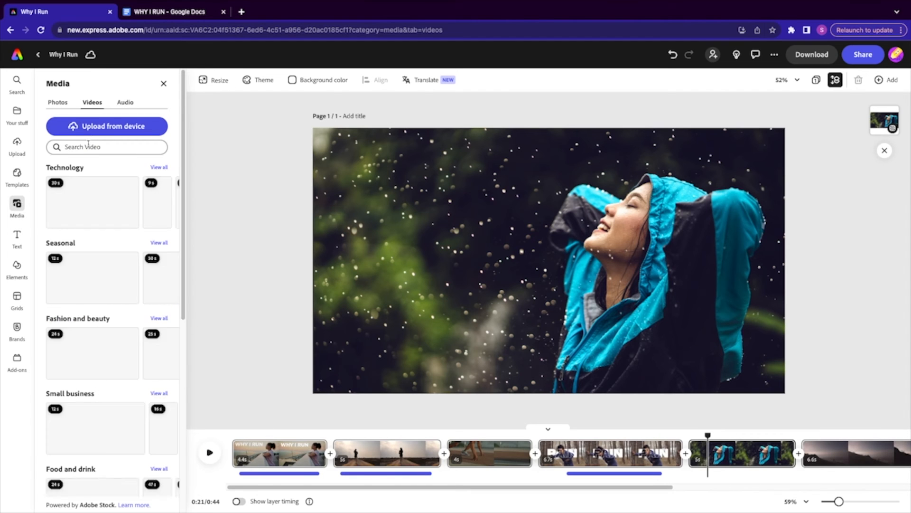
{"action": "left_click", "coordinate": [89, 146]}
{"action": "type", "text": "rain"}
{"action": "key", "text": "Return"}
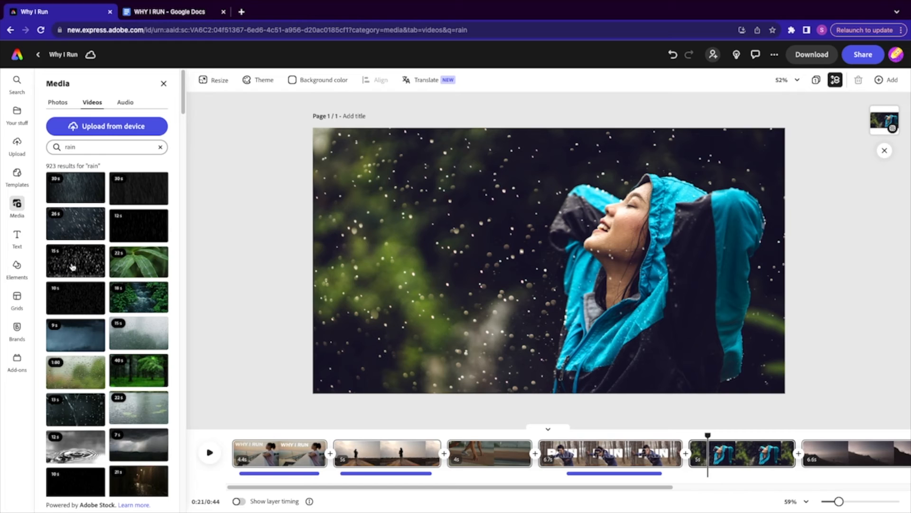
{"action": "left_click", "coordinate": [73, 266]}
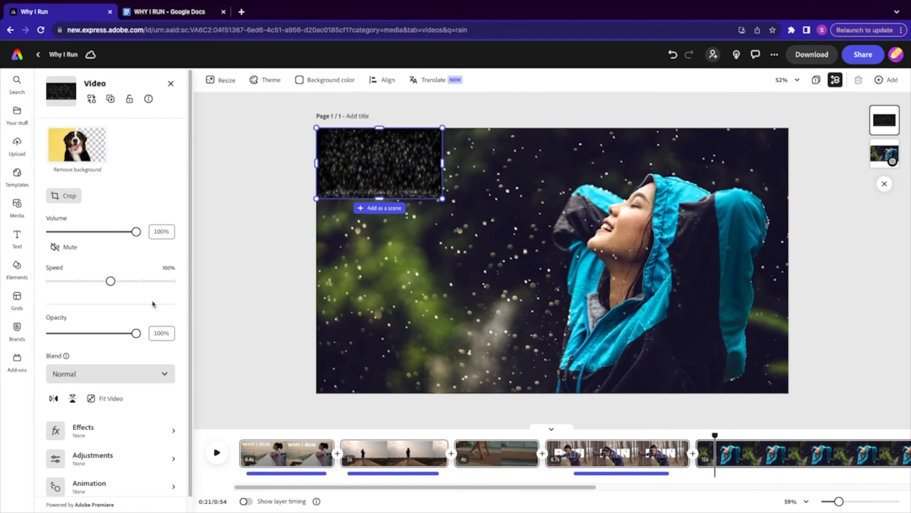
Step: Fit the rain video to the page, then enlarge and reposition it so it extends past the page edges
{"action": "left_click", "coordinate": [106, 399]}
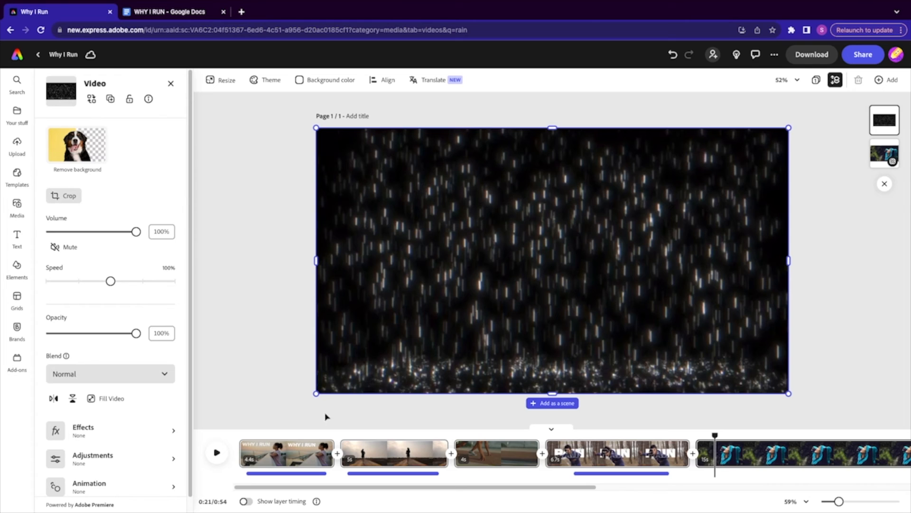
{"action": "left_click_drag", "start_coordinate": [306, 398], "coordinate": [235, 415]}
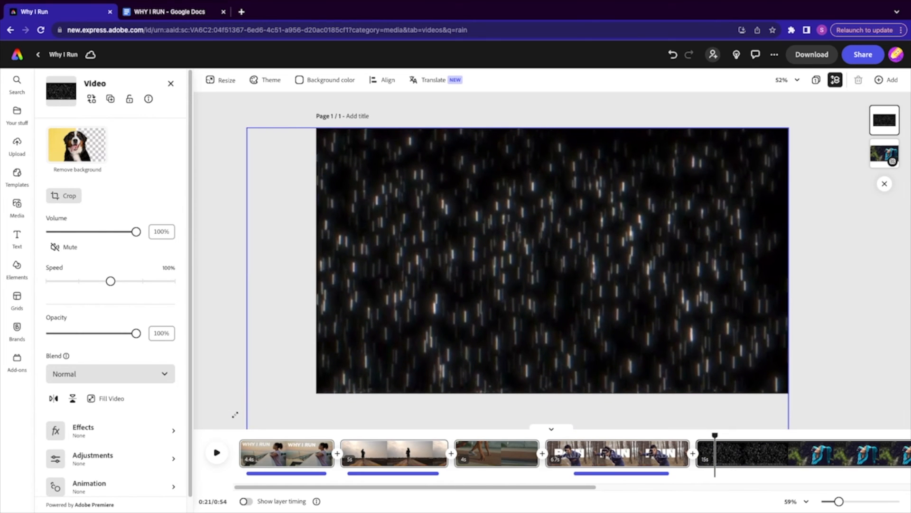
{"action": "left_click_drag", "start_coordinate": [712, 289], "coordinate": [724, 307]}
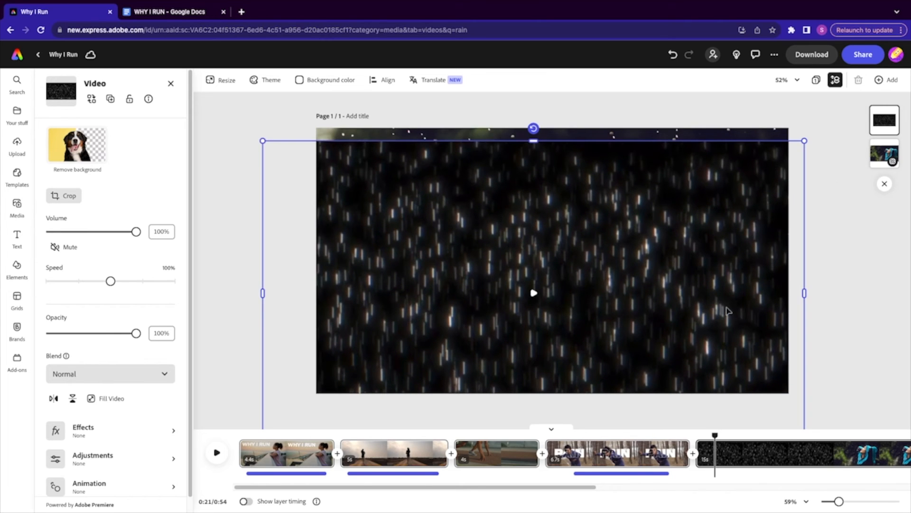
{"action": "left_click_drag", "start_coordinate": [803, 141], "coordinate": [825, 127]}
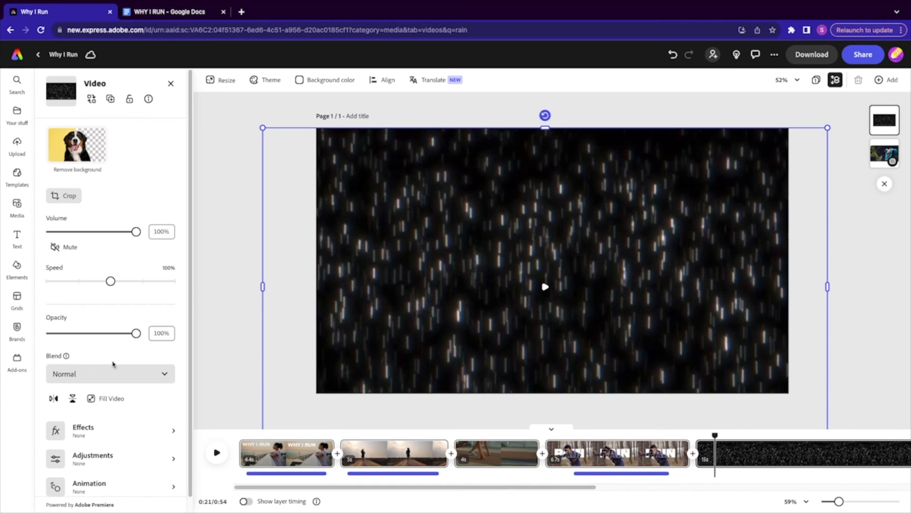
Step: Set the rain video's blend mode to Screen and play the scene to check the overlay
{"action": "left_click", "coordinate": [95, 376]}
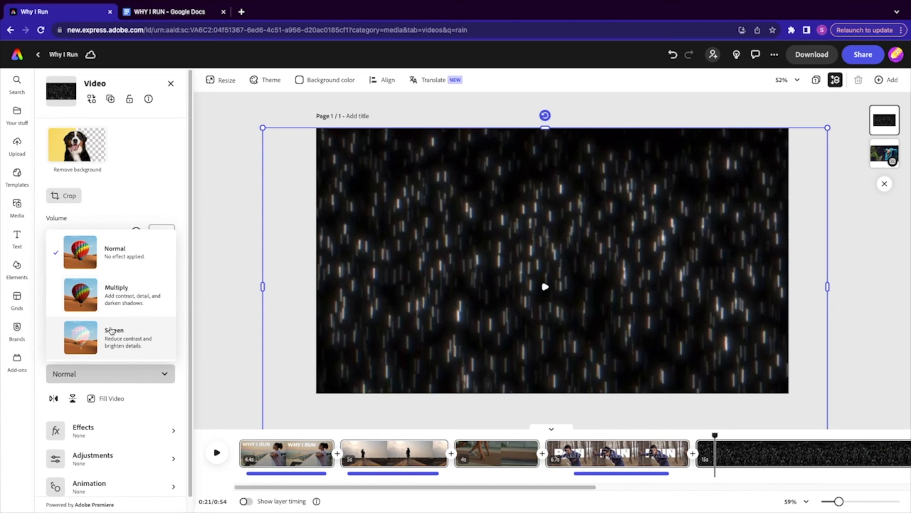
{"action": "left_click", "coordinate": [118, 341]}
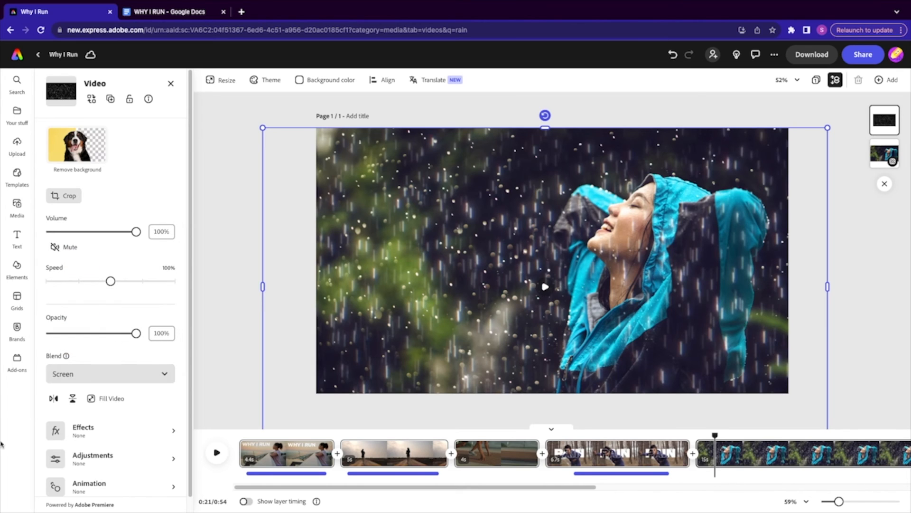
{"action": "left_click", "coordinate": [215, 453]}
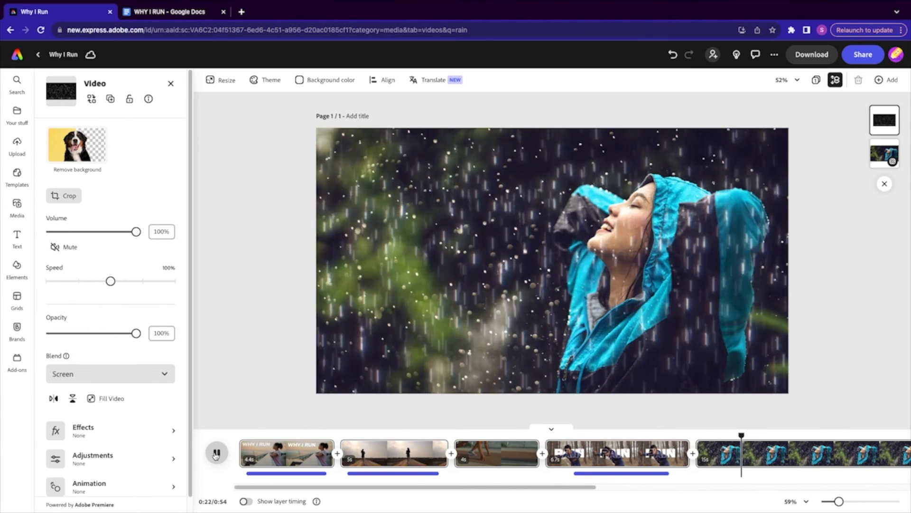
Step: Lower the rain video's opacity to 42% and play the scene again
{"action": "left_click", "coordinate": [98, 333]}
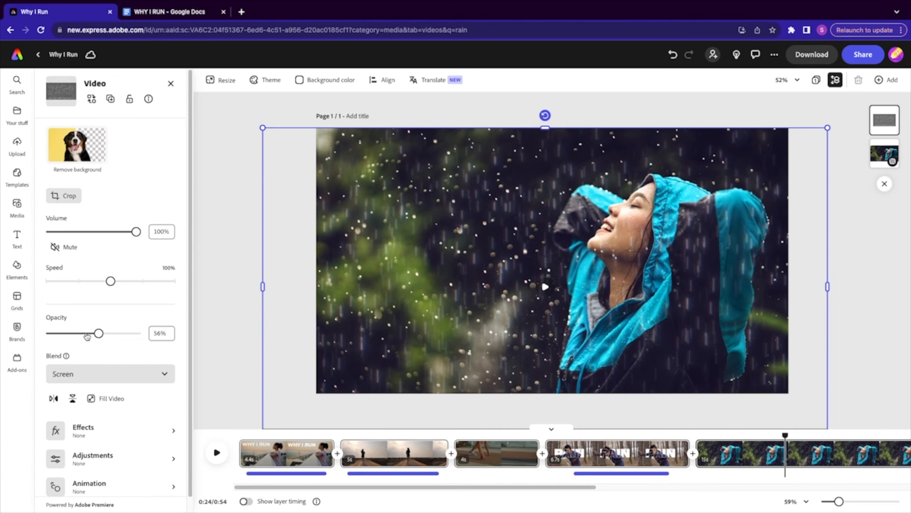
{"action": "left_click", "coordinate": [86, 333]}
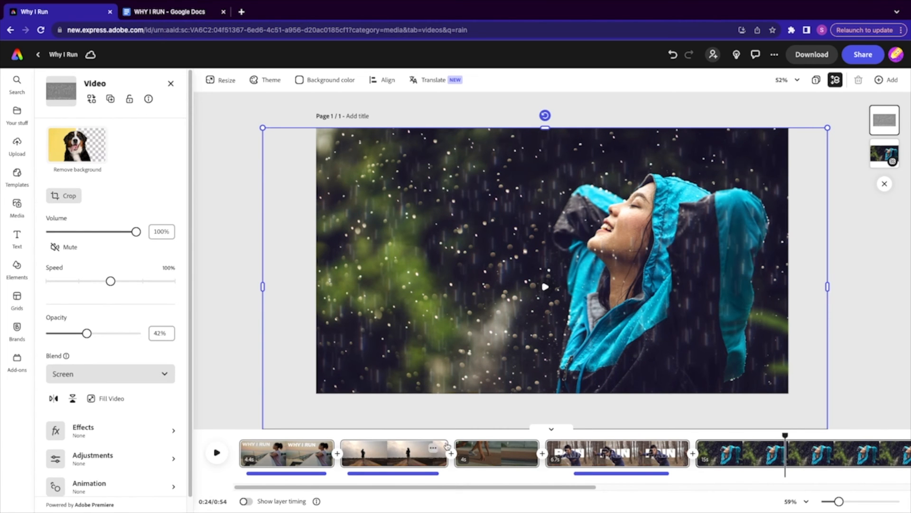
{"action": "left_click", "coordinate": [213, 455]}
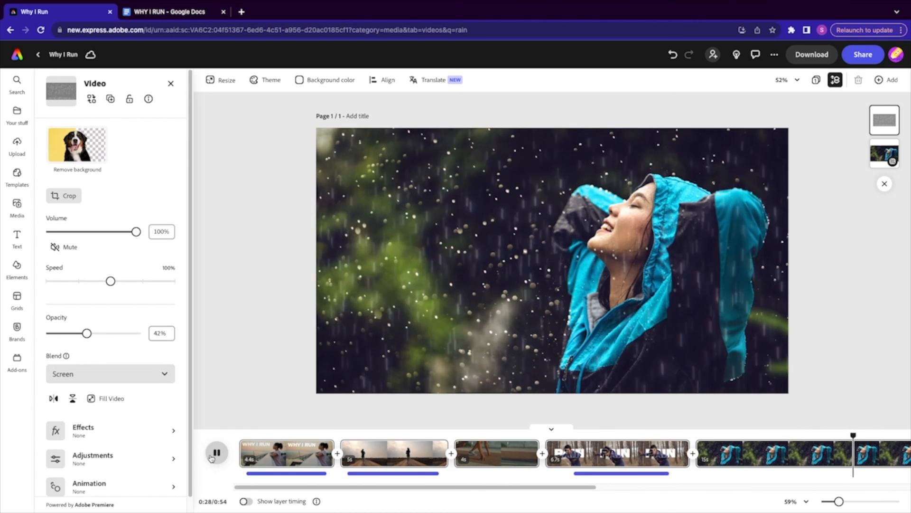
{"action": "left_click", "coordinate": [215, 455]}
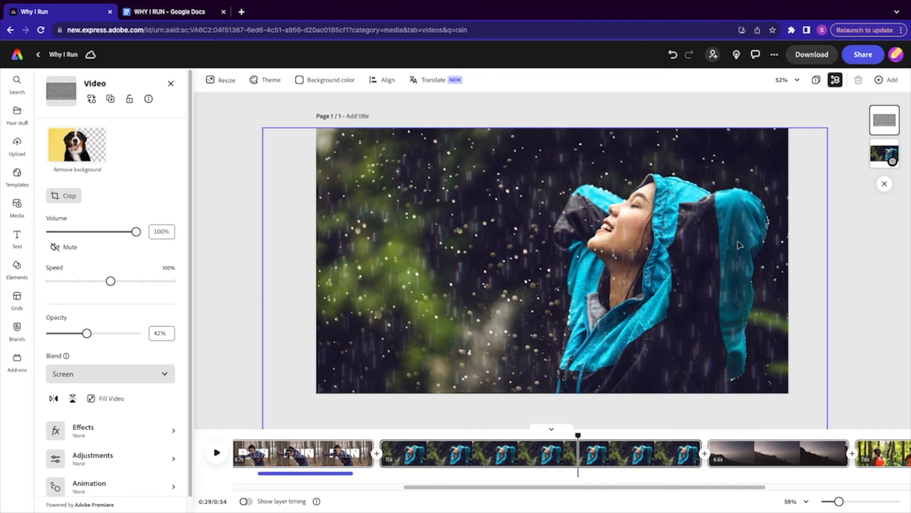
Step: Replace the raincoat background photo with the smiling woman checking her watch, found by searching "runner", and play the scene
{"action": "left_click", "coordinate": [884, 153]}
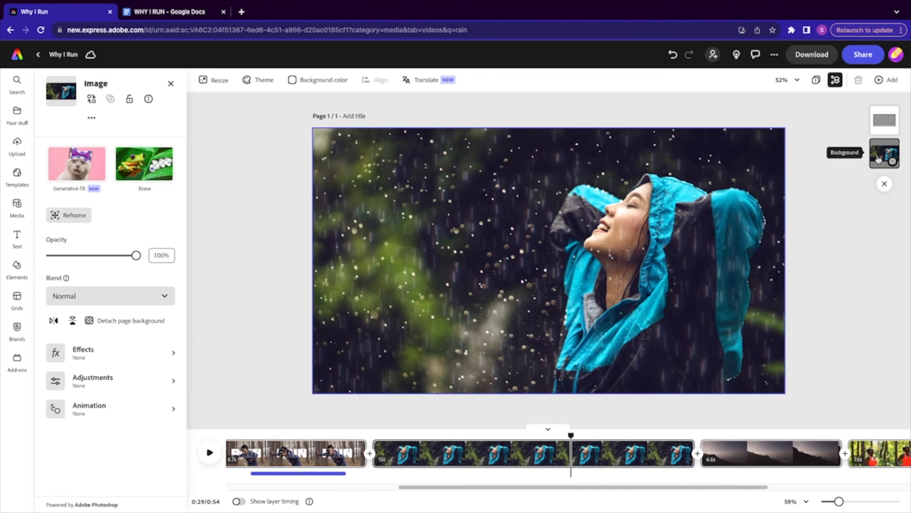
{"action": "left_click", "coordinate": [91, 100]}
{"action": "double_click", "coordinate": [70, 135]}
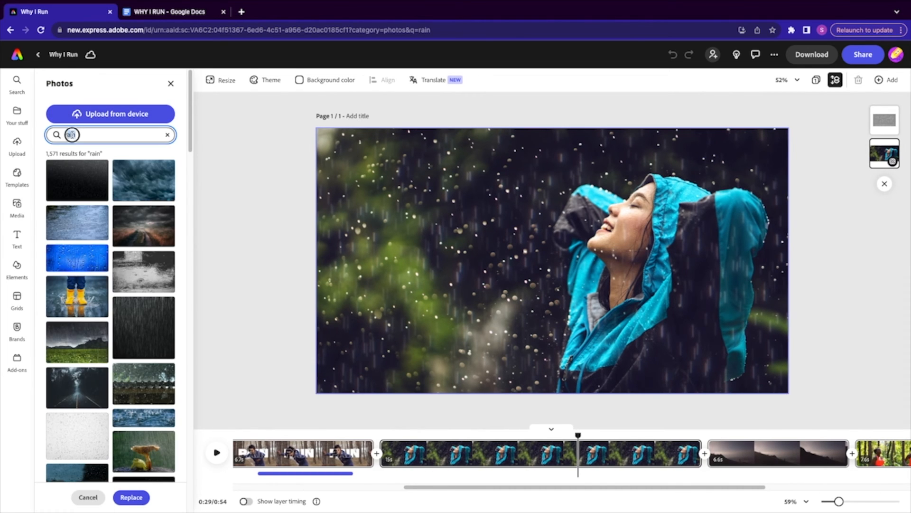
{"action": "type", "text": "runner"}
{"action": "key", "text": "Return"}
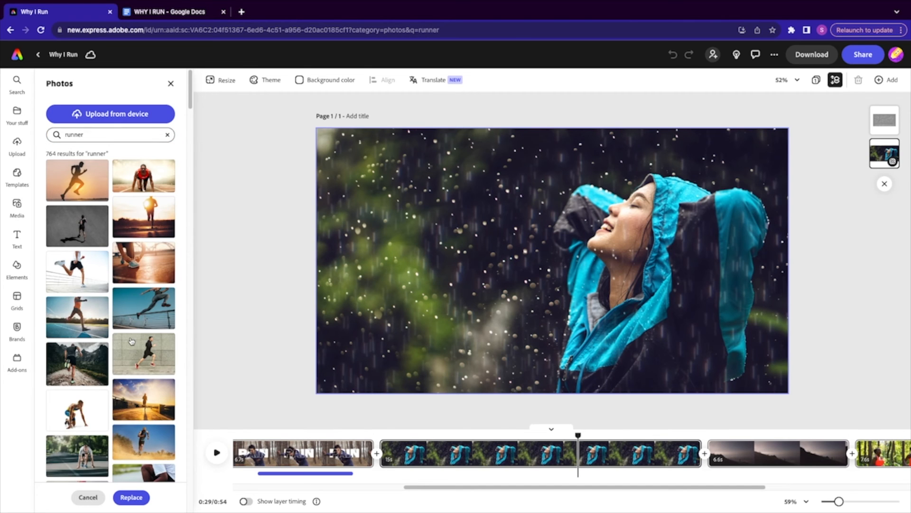
{"action": "scroll", "coordinate": [132, 341], "scroll_direction": "down", "scroll_amount": 5}
{"action": "scroll", "coordinate": [133, 342], "scroll_direction": "down", "scroll_amount": 5}
{"action": "scroll", "coordinate": [133, 341], "scroll_direction": "down", "scroll_amount": 5}
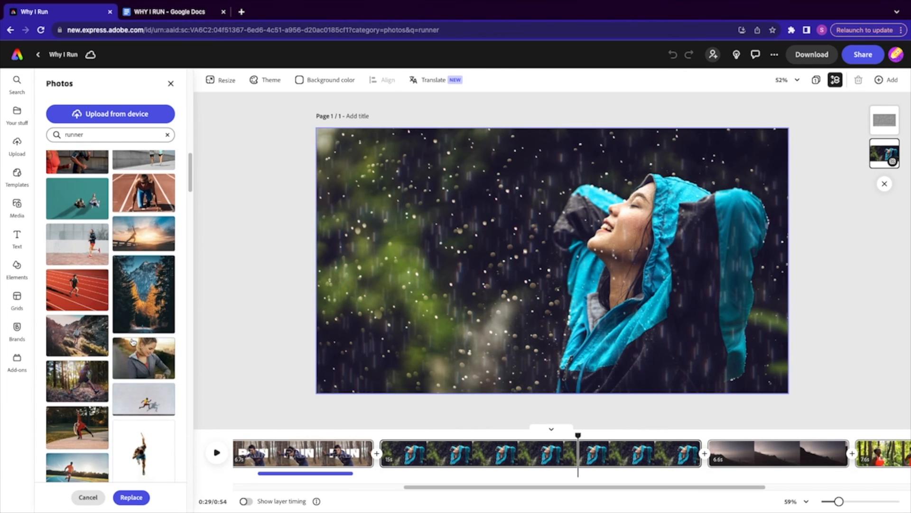
{"action": "left_click", "coordinate": [134, 355]}
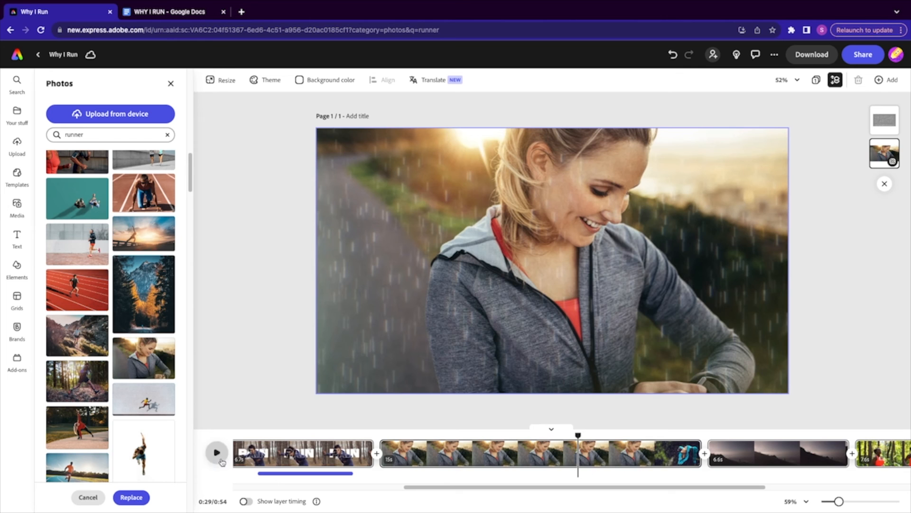
{"action": "left_click", "coordinate": [217, 455]}
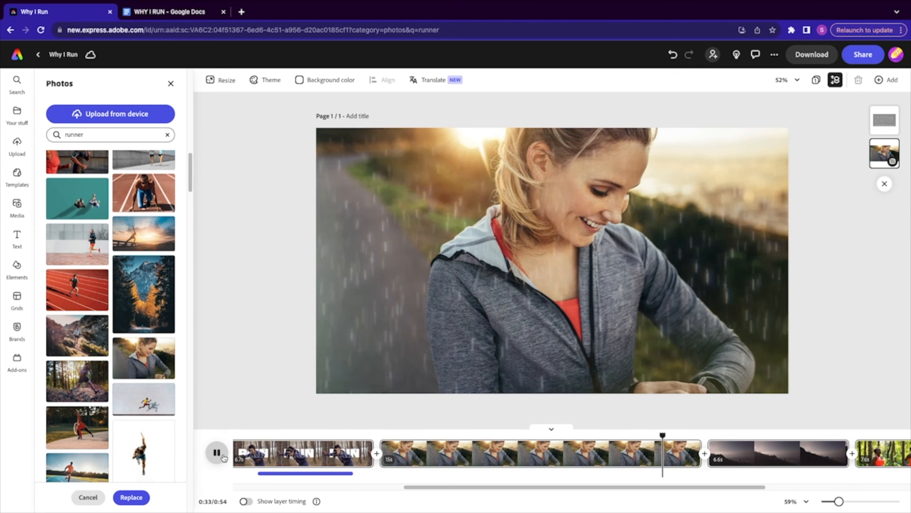
{"action": "left_click", "coordinate": [217, 454]}
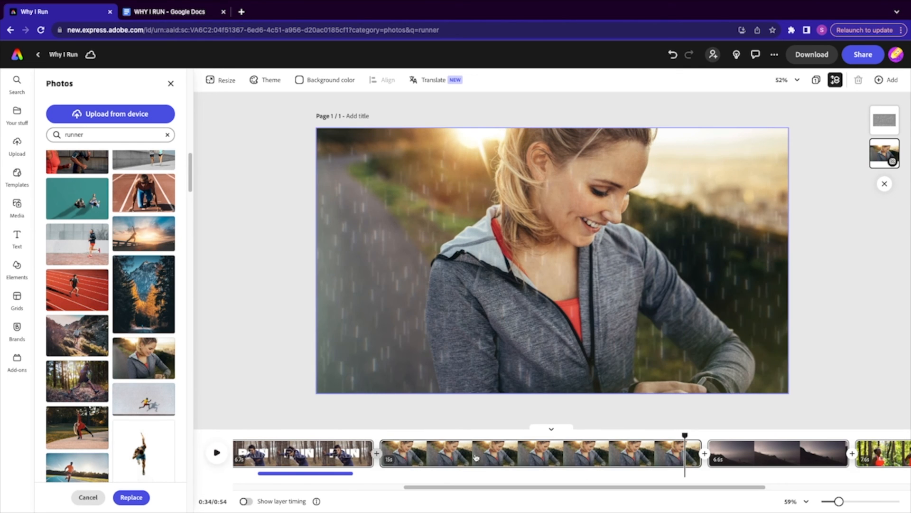
Step: Give the "WHY I RUN" title in the closing yellow scene a Drop in animation lasting about 2.8 s
{"action": "scroll", "coordinate": [608, 453], "scroll_direction": "right", "scroll_amount": 5}
{"action": "scroll", "coordinate": [759, 453], "scroll_direction": "right", "scroll_amount": 3}
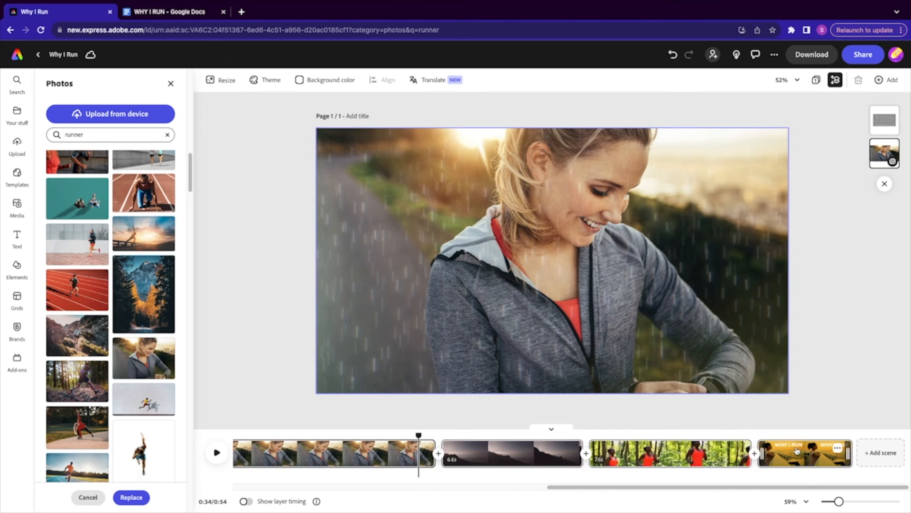
{"action": "left_click", "coordinate": [788, 453]}
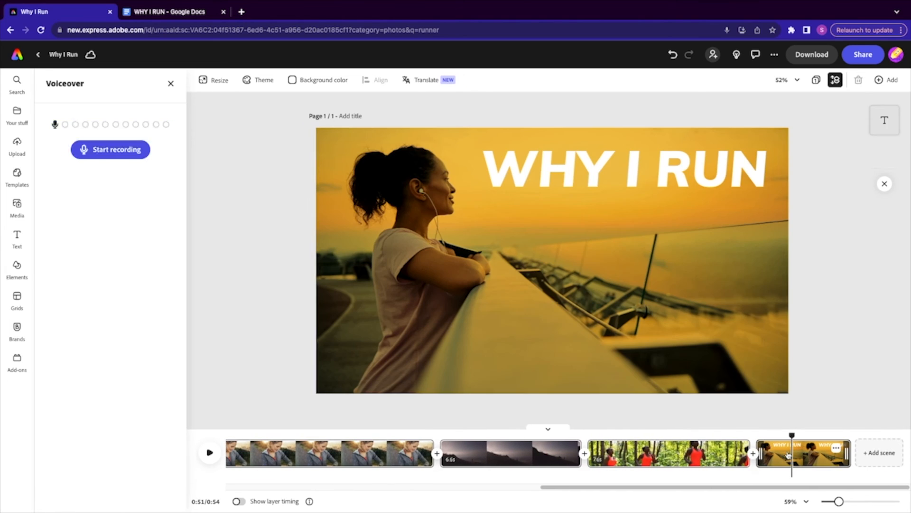
{"action": "left_click", "coordinate": [550, 180]}
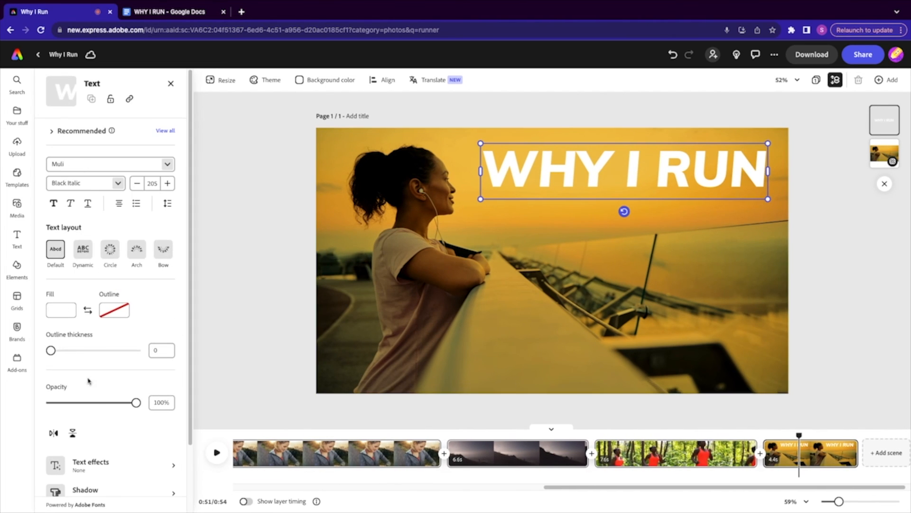
{"action": "scroll", "coordinate": [105, 469], "scroll_direction": "down", "scroll_amount": 5}
{"action": "left_click", "coordinate": [108, 471]}
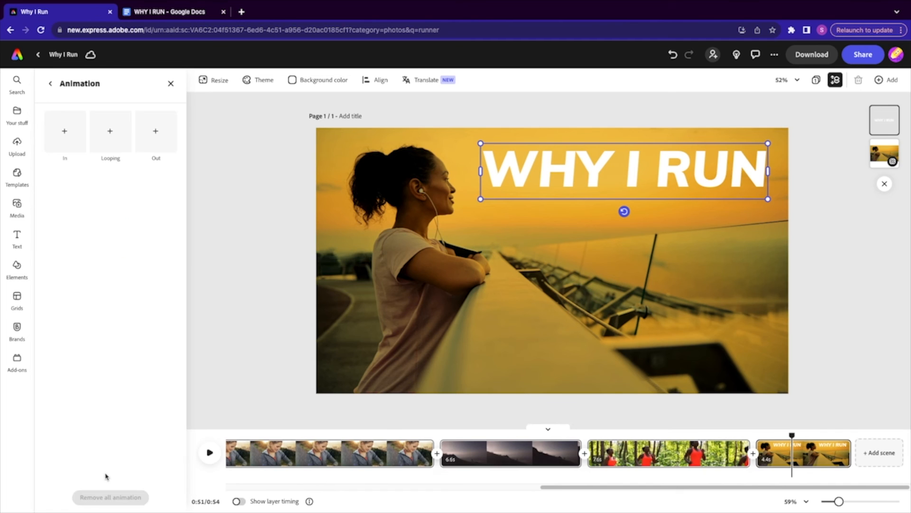
{"action": "left_click", "coordinate": [64, 132]}
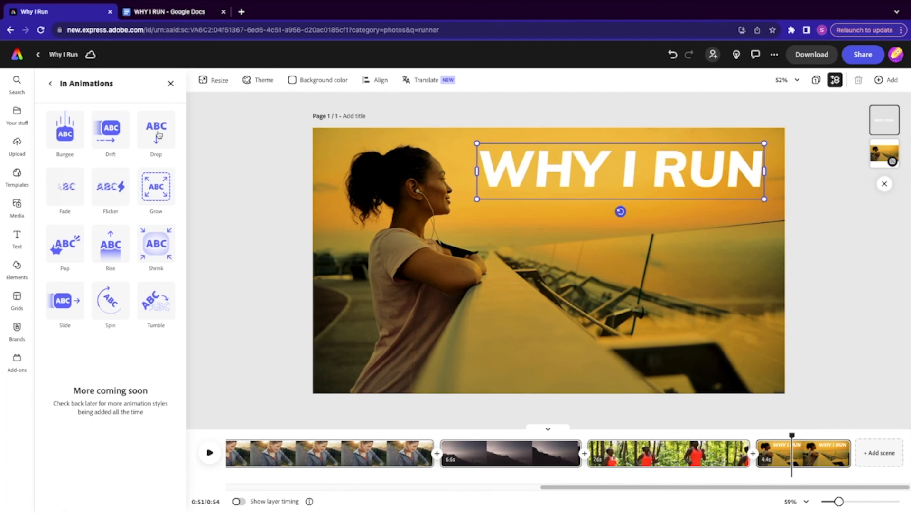
{"action": "left_click", "coordinate": [159, 135]}
{"action": "left_click_drag", "start_coordinate": [56, 199], "coordinate": [95, 201]}
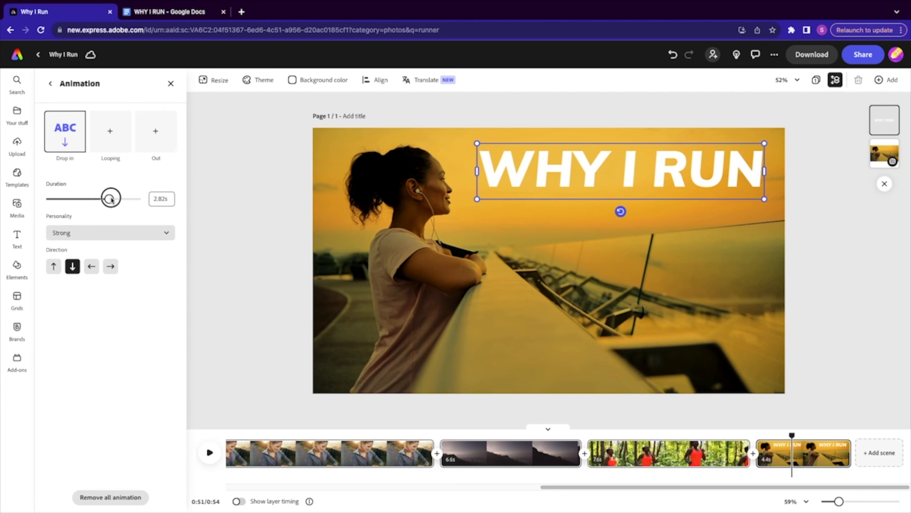
Step: Add a Rise out animation to the closing "WHY I RUN" title and set its duration to 1.09 s
{"action": "left_click", "coordinate": [155, 135]}
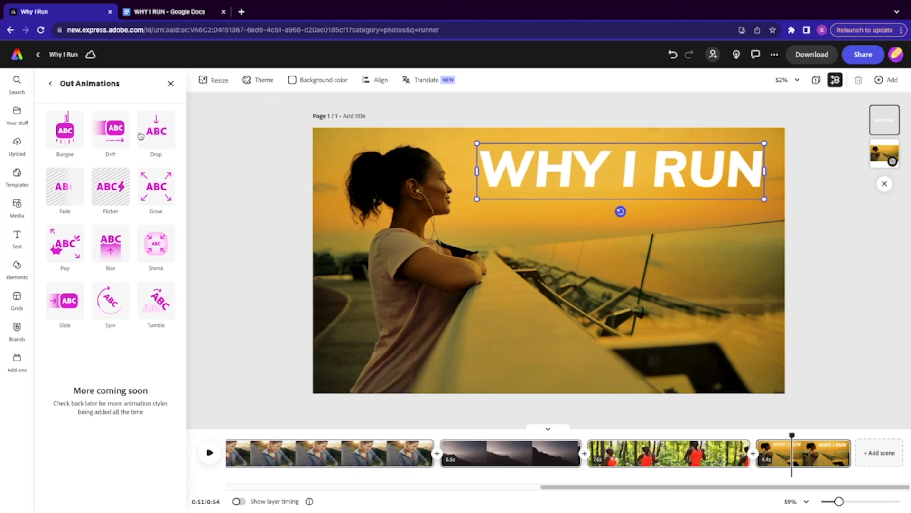
{"action": "left_click", "coordinate": [110, 250]}
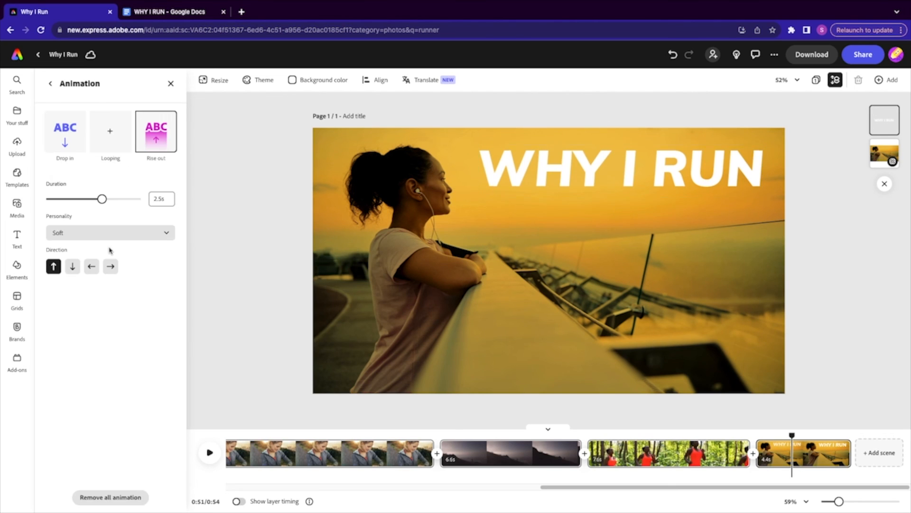
{"action": "left_click_drag", "start_coordinate": [107, 205], "coordinate": [68, 199]}
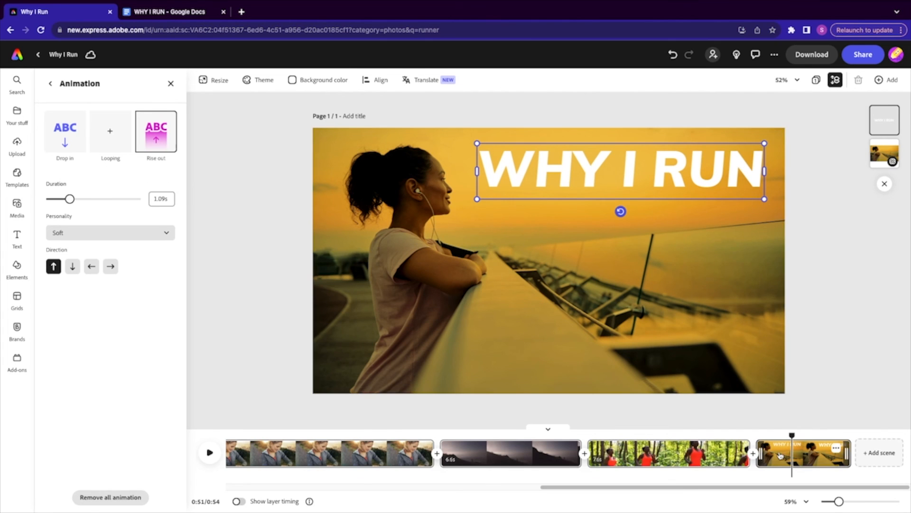
Step: Add a blank scene with a white background at the end of the video and trim it to 2 s
{"action": "left_click", "coordinate": [881, 461]}
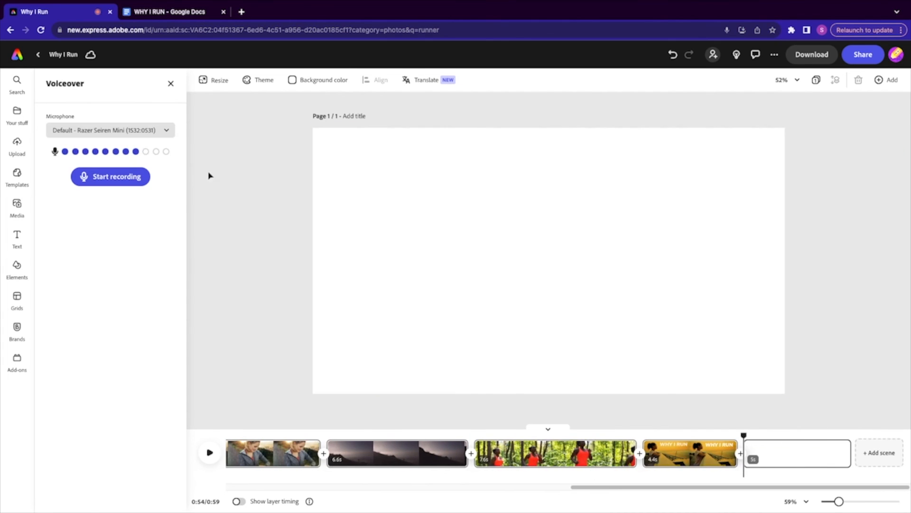
{"action": "left_click", "coordinate": [317, 80]}
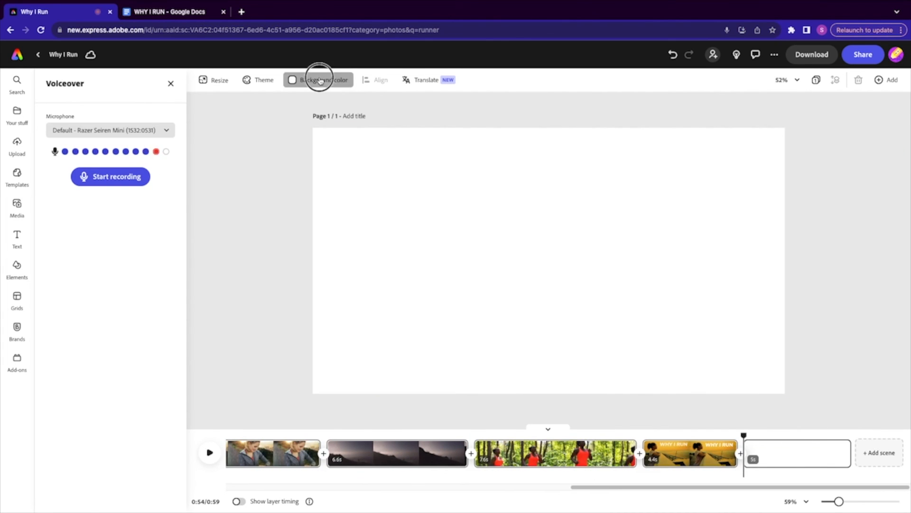
{"action": "left_click", "coordinate": [325, 155]}
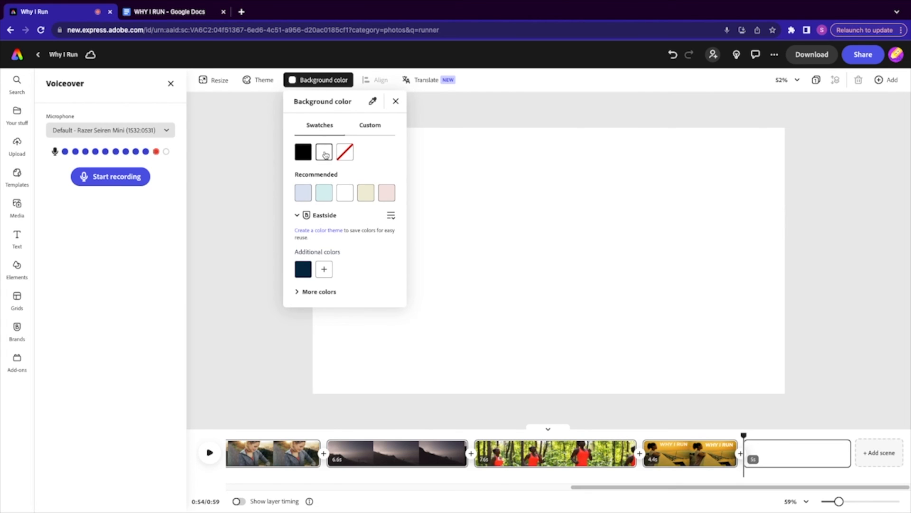
{"action": "left_click", "coordinate": [848, 456]}
{"action": "left_click_drag", "start_coordinate": [840, 451], "coordinate": [782, 450]}
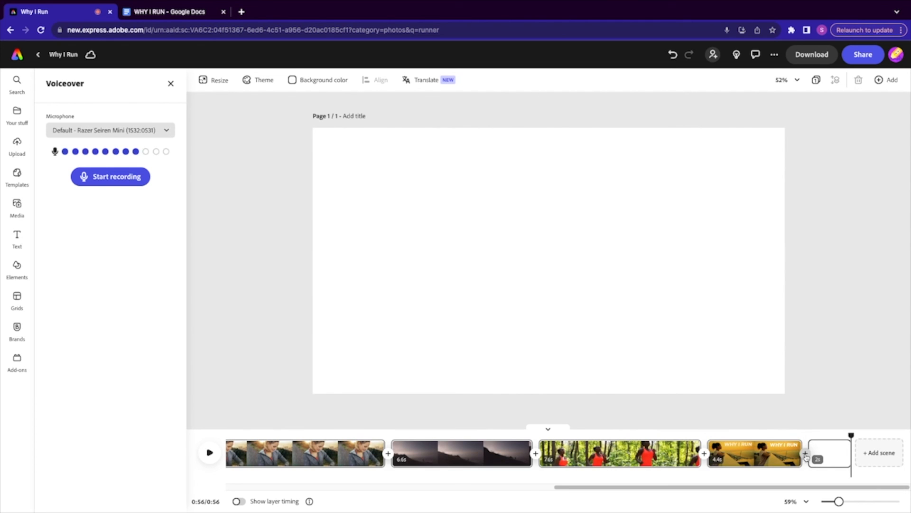
Step: Insert a Dissolve transition between the closing title scene and the blank scene, and apply it to all scenes
{"action": "left_click", "coordinate": [806, 454]}
{"action": "left_click", "coordinate": [835, 461]}
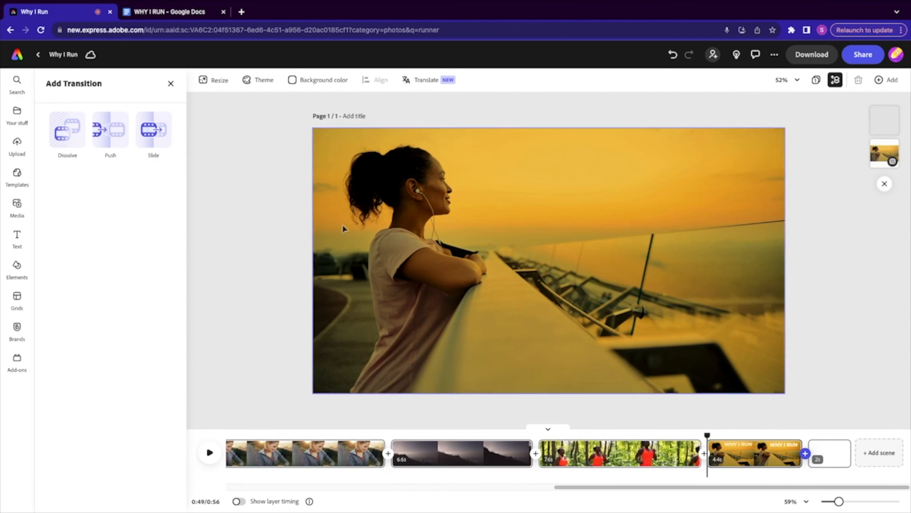
{"action": "left_click", "coordinate": [61, 131]}
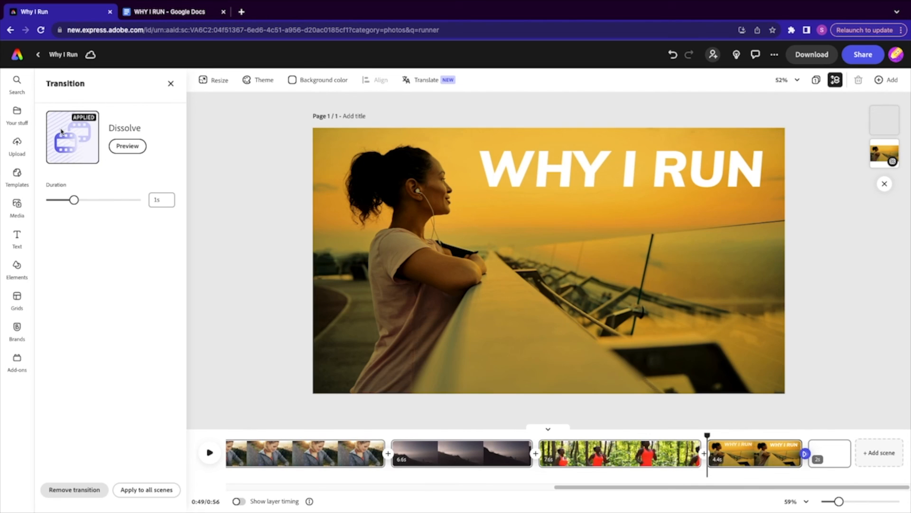
{"action": "left_click", "coordinate": [144, 492]}
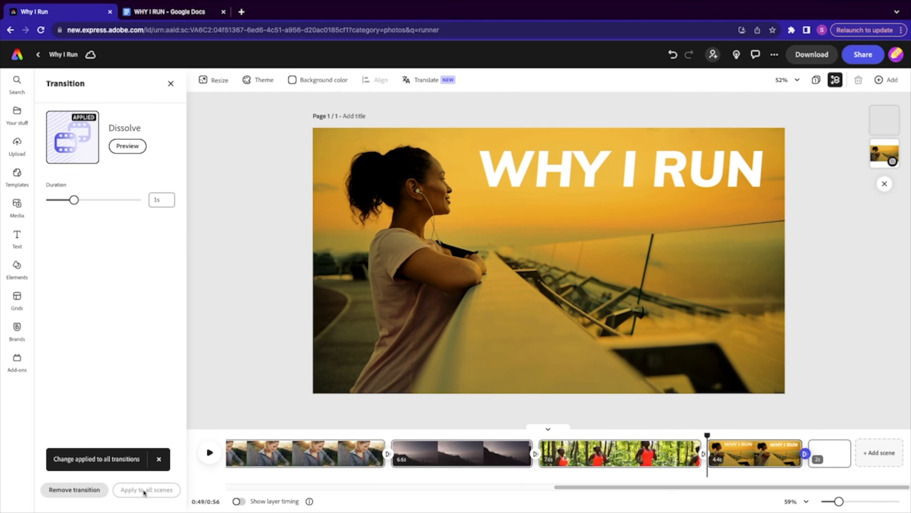
Step: Return the playhead to the start of the video and search the audio library for "chill"
{"action": "left_click_drag", "start_coordinate": [593, 488], "coordinate": [226, 468]}
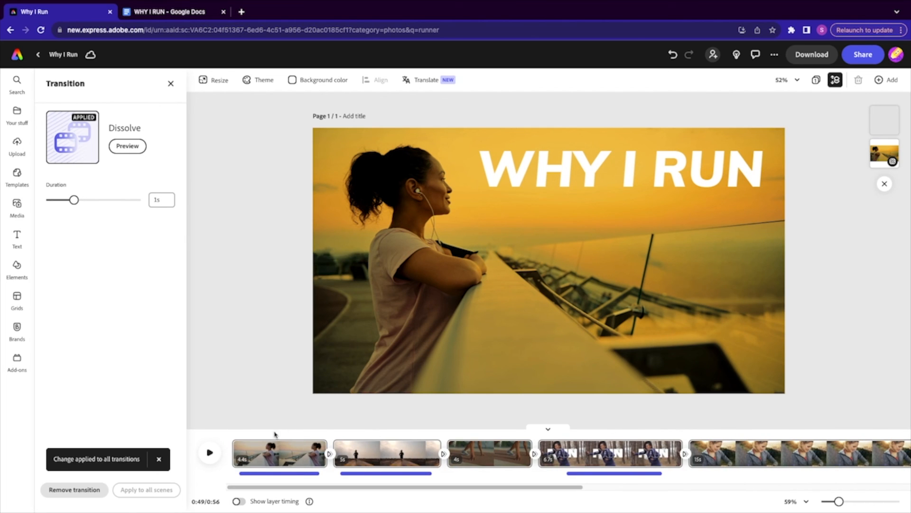
{"action": "left_click", "coordinate": [233, 433]}
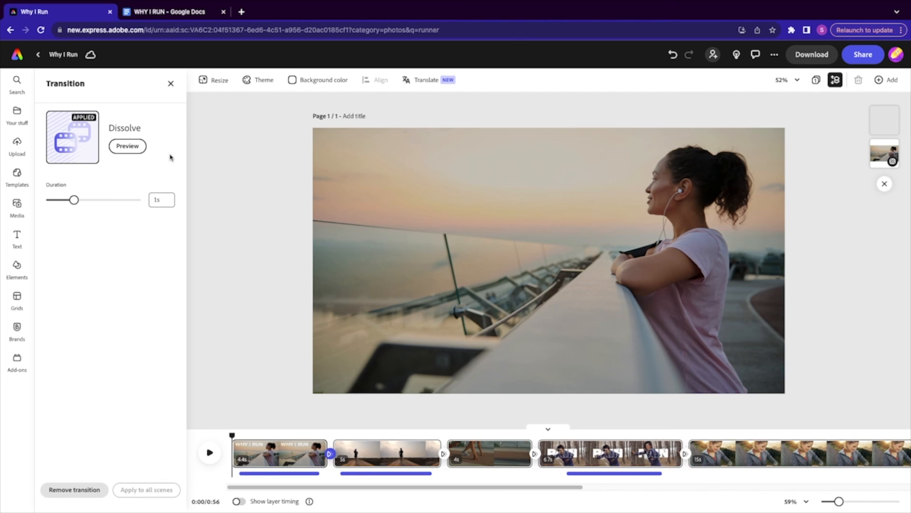
{"action": "left_click", "coordinate": [17, 205]}
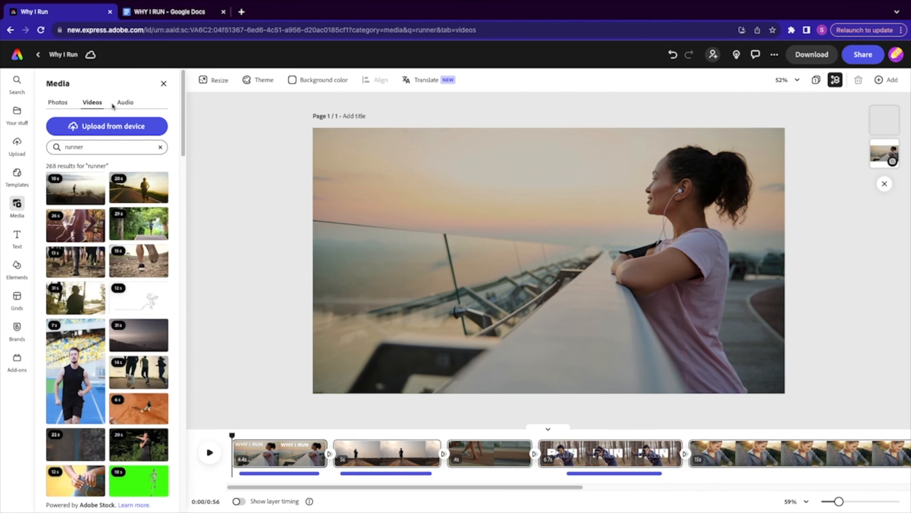
{"action": "left_click", "coordinate": [120, 103]}
{"action": "double_click", "coordinate": [90, 173]}
{"action": "type", "text": "chill"}
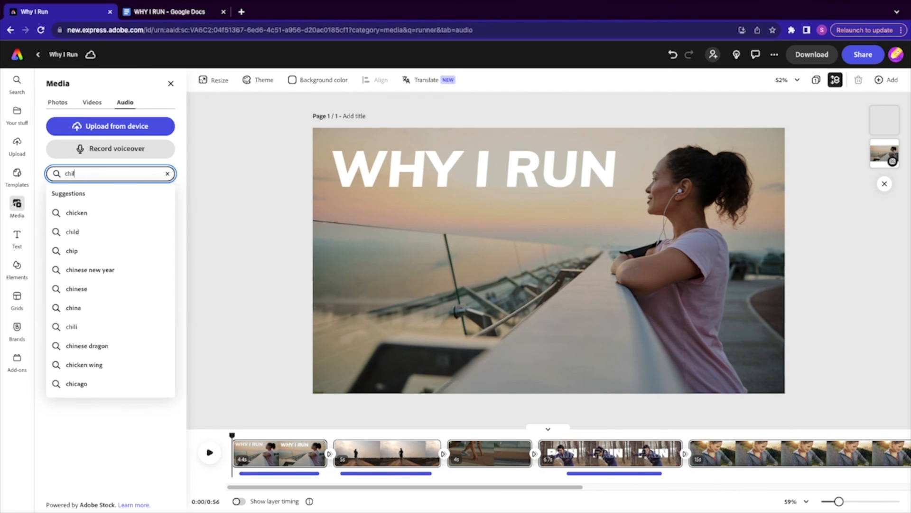
{"action": "key", "text": "Return"}
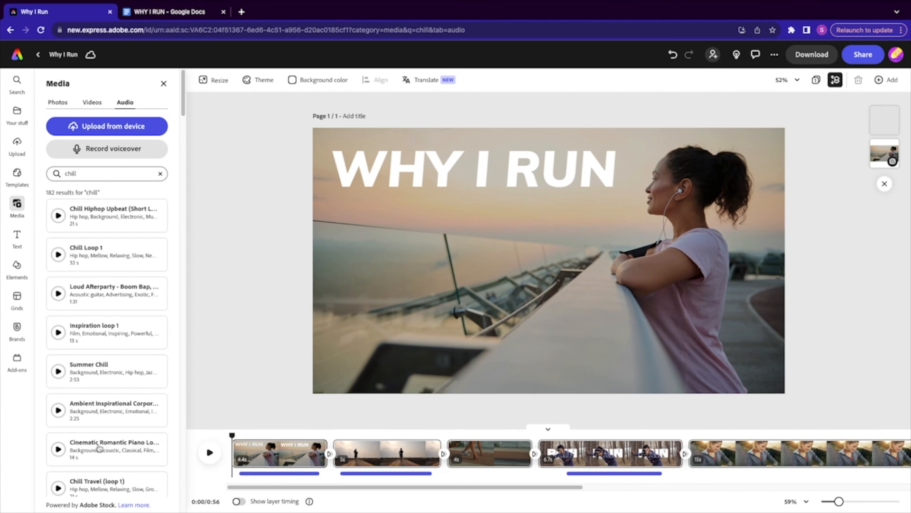
Step: Preview the Summer Chill track, add it to the video and set its volume to 16%
{"action": "left_click", "coordinate": [59, 372]}
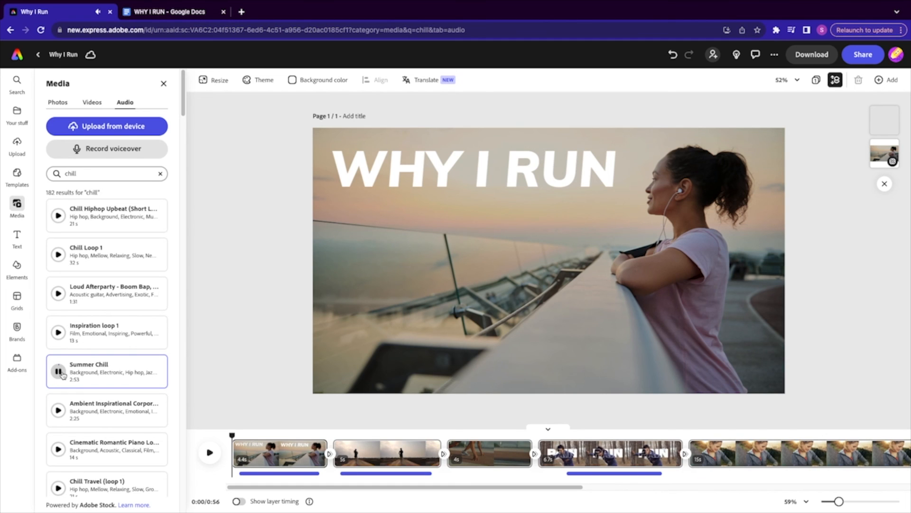
{"action": "left_click", "coordinate": [93, 370]}
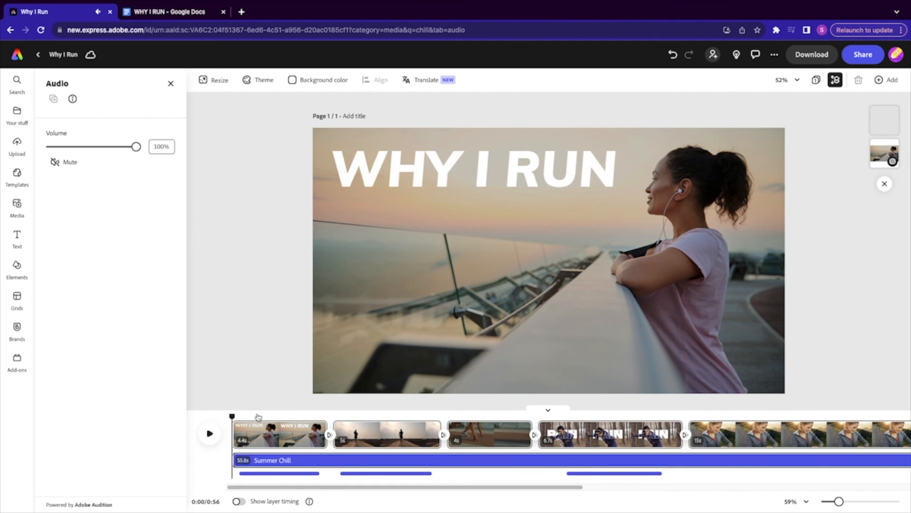
{"action": "left_click_drag", "start_coordinate": [136, 149], "coordinate": [64, 147]}
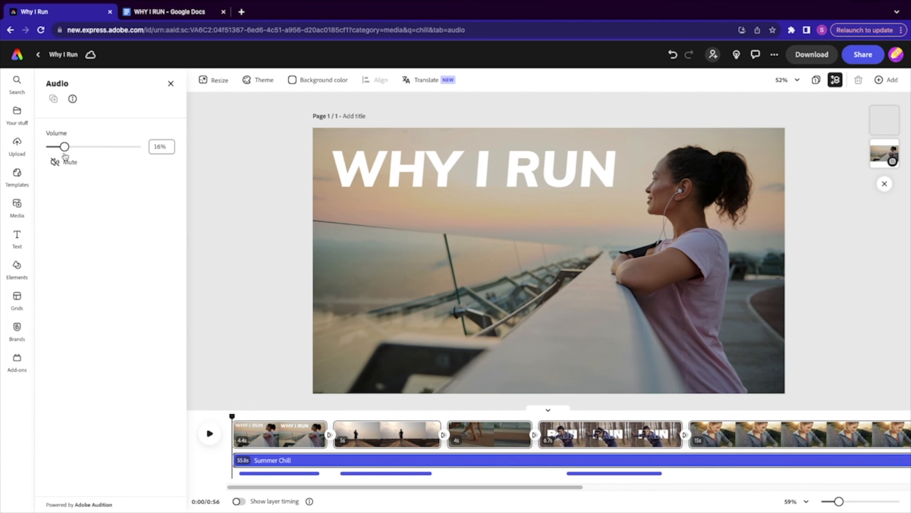
Step: Play the opening scenes with the system volume raised to check the music level against the voiceover
{"action": "left_click", "coordinate": [206, 435]}
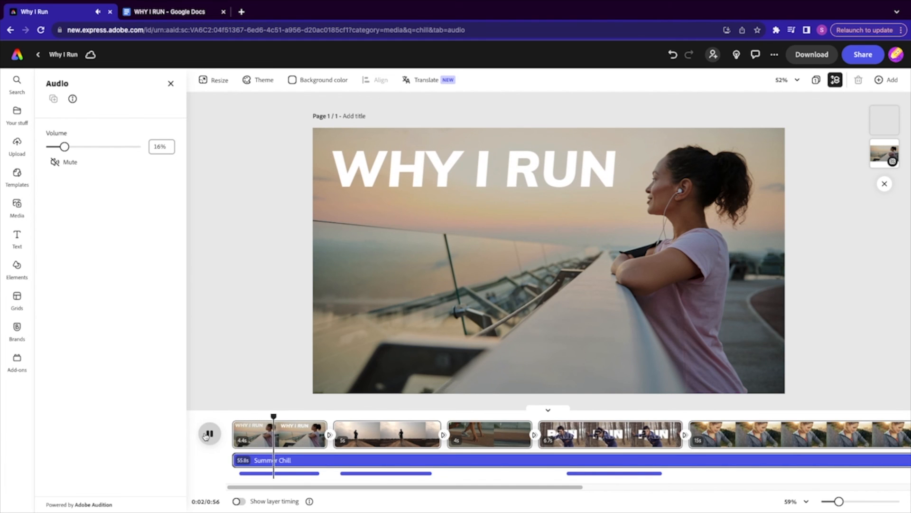
{"action": "key", "text": "XF86AudioRaiseVolume"}
{"action": "key", "text": "XF86AudioRaiseVolume"}
{"action": "key", "text": "XF86AudioRaiseVolume"}
{"action": "key", "text": "XF86AudioRaiseVolume"}
{"action": "key", "text": "XF86AudioRaiseVolume"}
{"action": "key", "text": "XF86AudioRaiseVolume"}
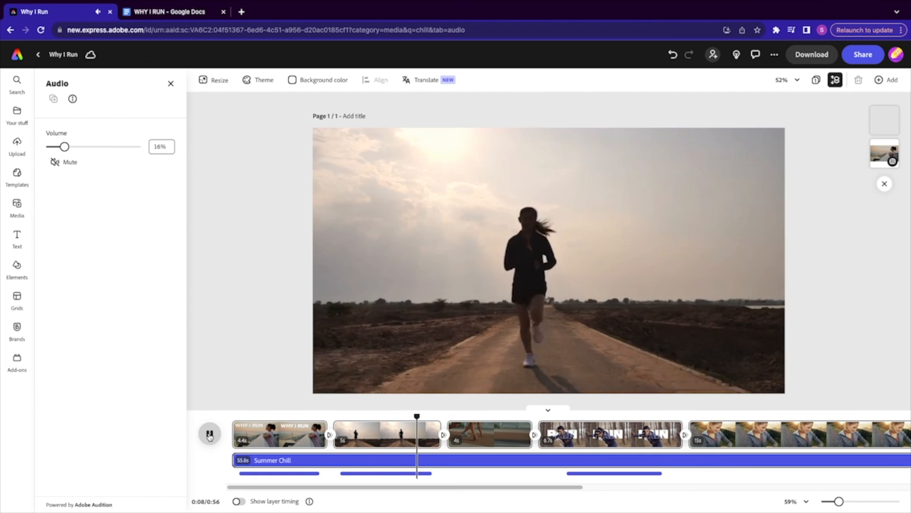
{"action": "left_click", "coordinate": [209, 435]}
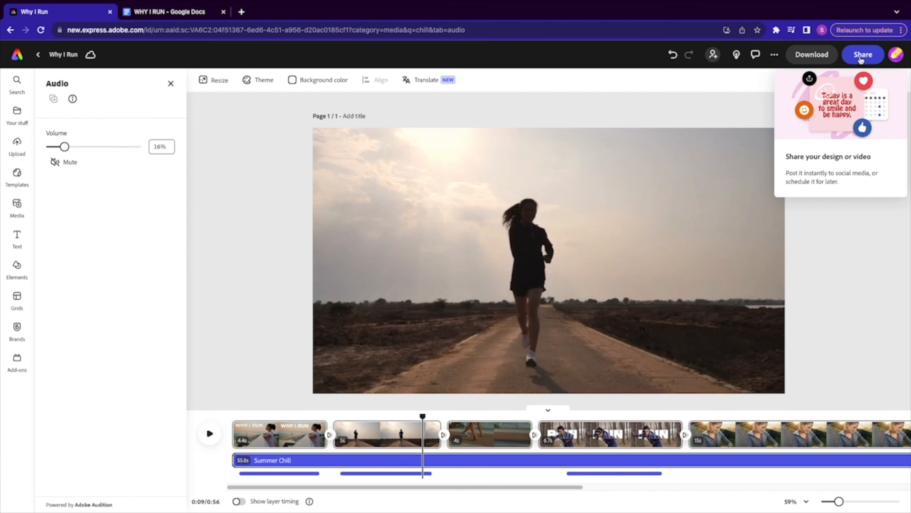
Step: Publish the video to the web under the title "Why I Run" and copy its link
{"action": "left_click", "coordinate": [855, 56]}
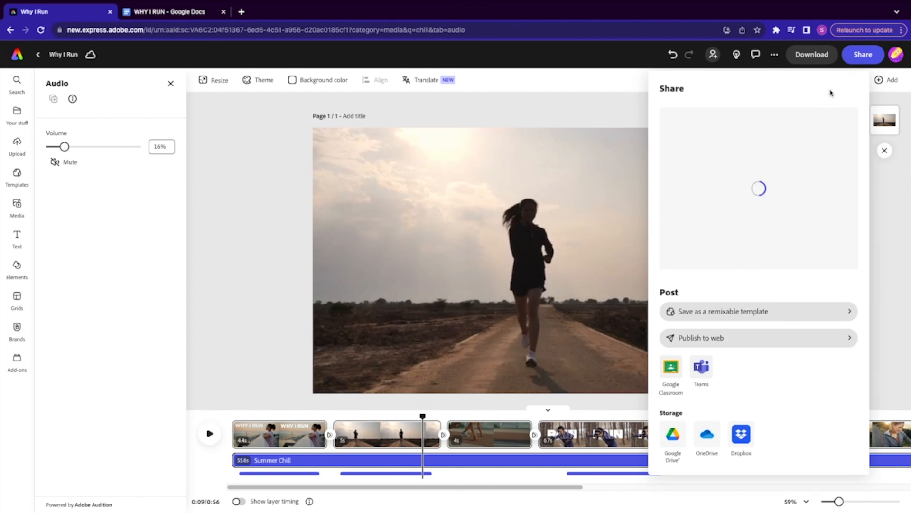
{"action": "left_click", "coordinate": [717, 294]}
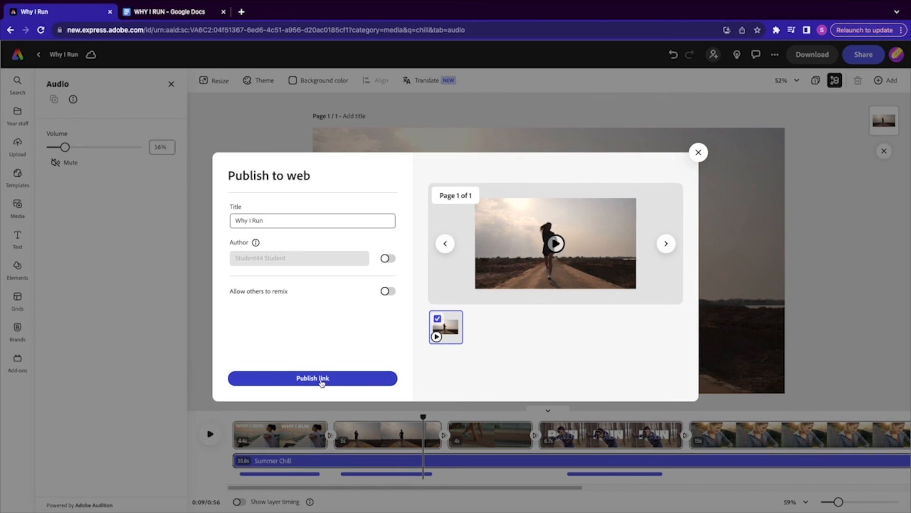
{"action": "left_click", "coordinate": [313, 378]}
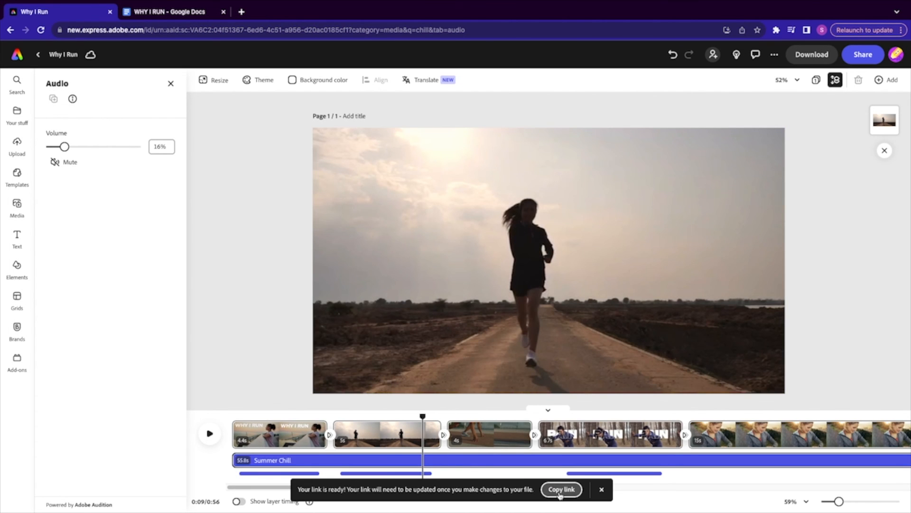
{"action": "left_click", "coordinate": [560, 493]}
Step: Open the copied link of the published video in a new browser tab
{"action": "left_click", "coordinate": [243, 12]}
{"action": "type", "text": "https://new.express.adobe.com/published/urn:aaid:sc:VA6C2:e5040520-5fd2-4648-be2e-7f889ee2e49c?promoid=Y69SGM5H&mv=other"}
{"action": "key", "text": "Return"}
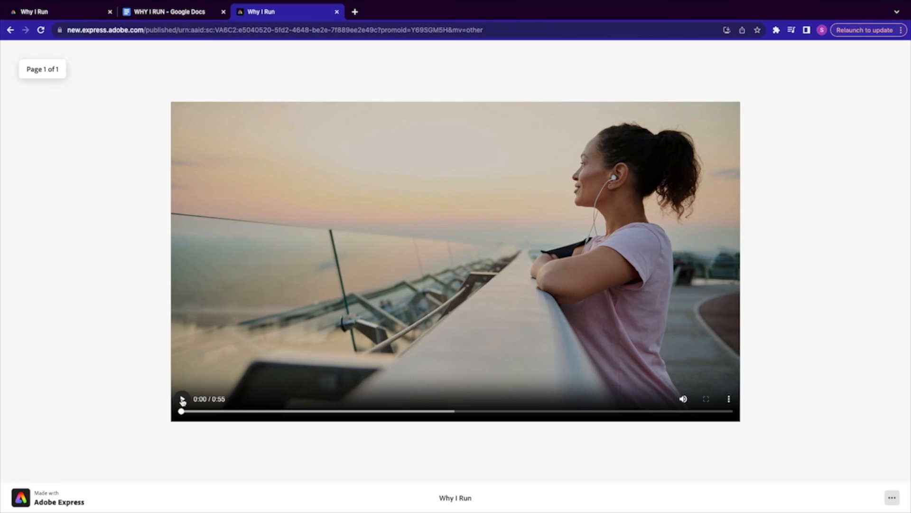